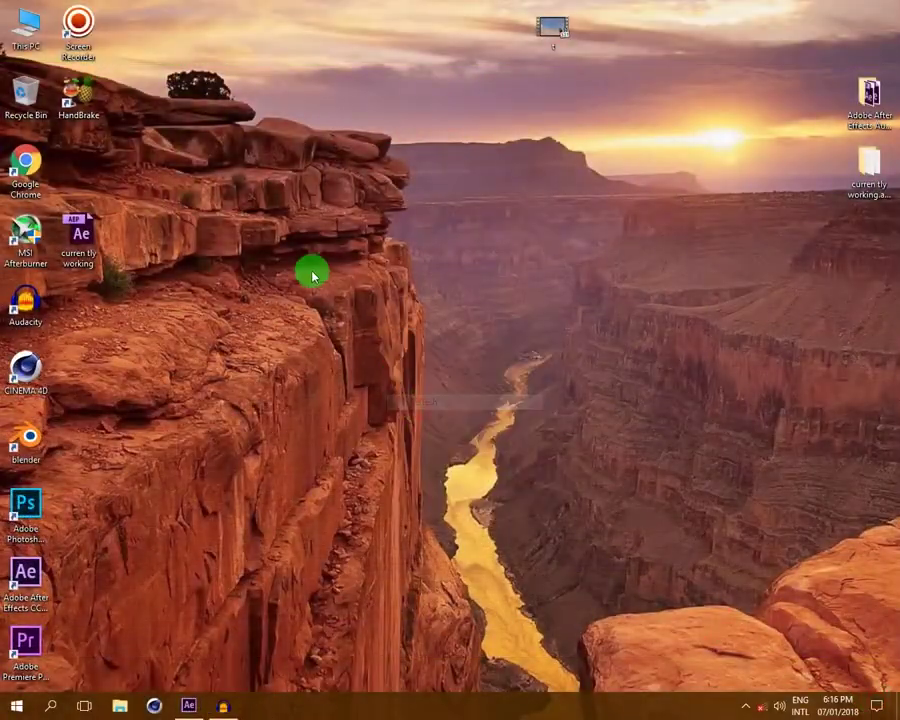
right_click(310, 274)
click(342, 330)
right_click(306, 282)
click(356, 346)
right_click(275, 275)
click(317, 338)
right_click(295, 296)
click(315, 356)
right_click(280, 302)
click(318, 364)
right_click(278, 322)
click(311, 387)
right_click(212, 328)
click(237, 393)
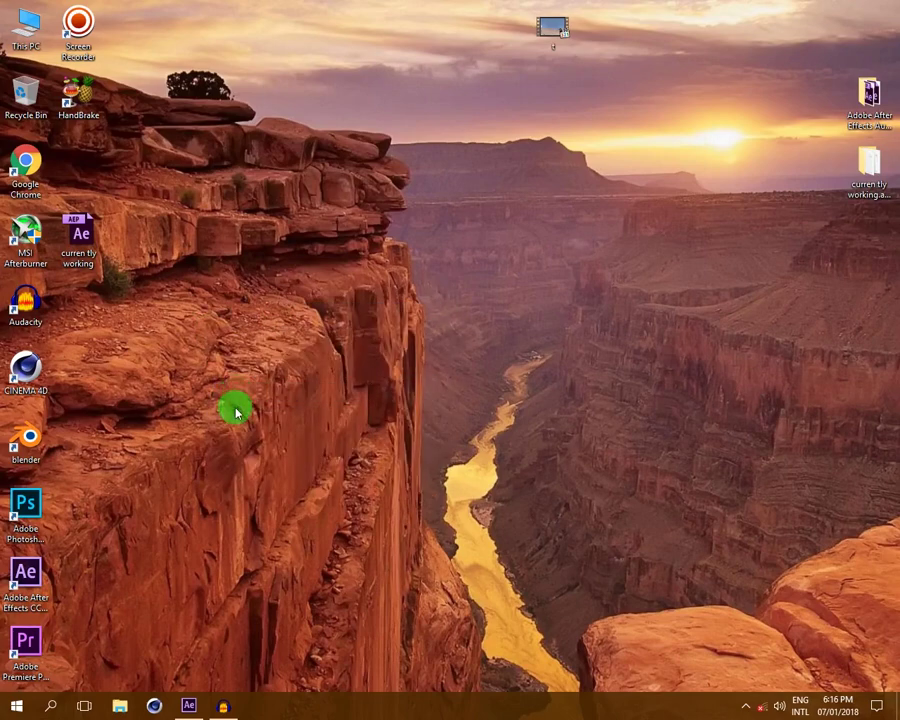
- Switch to After Effects, create a new composition from the t.mp4 footage and scrub through the clip
click(186, 705)
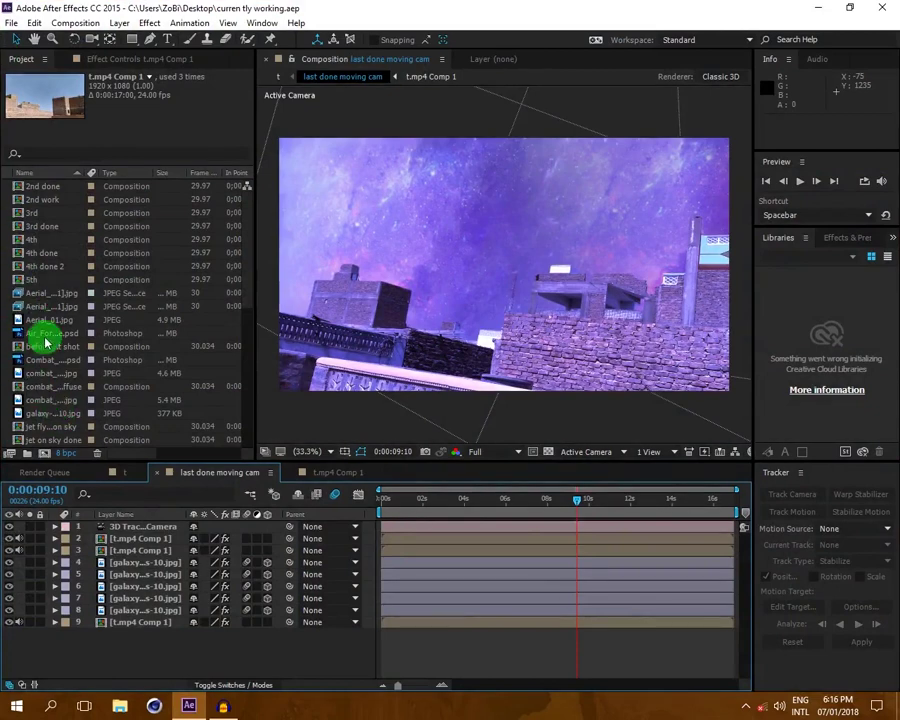
scroll(42, 340, down, 10)
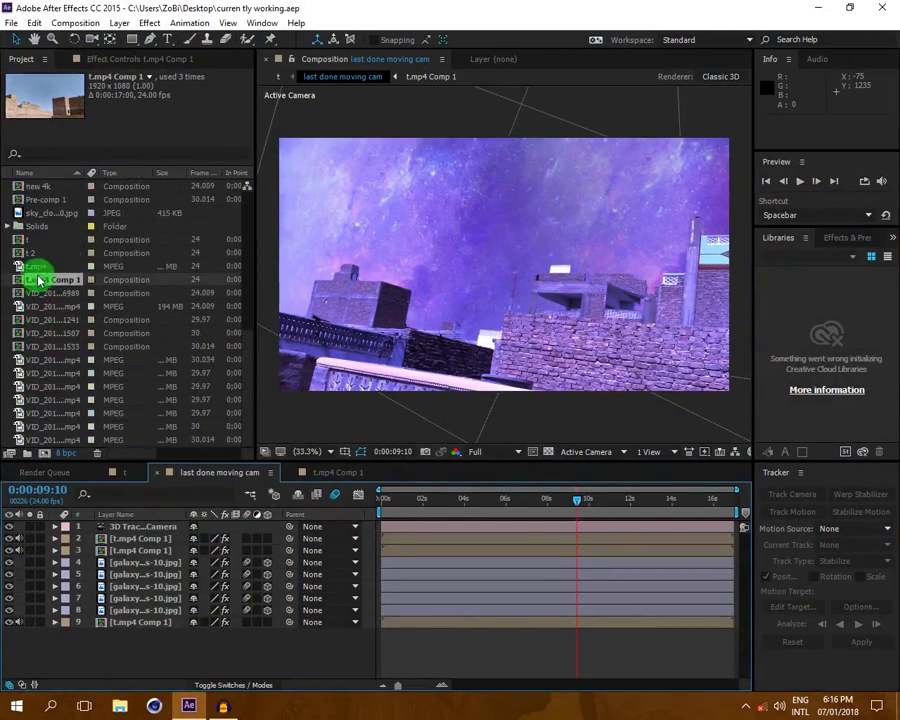
drag(35, 268, 52, 462)
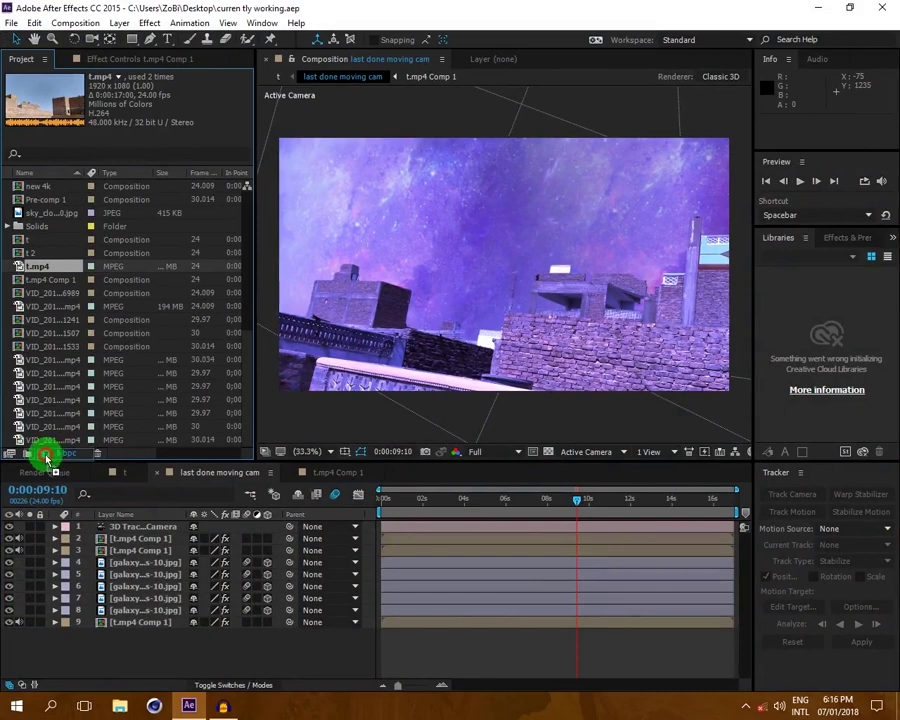
drag(44, 456, 45, 455)
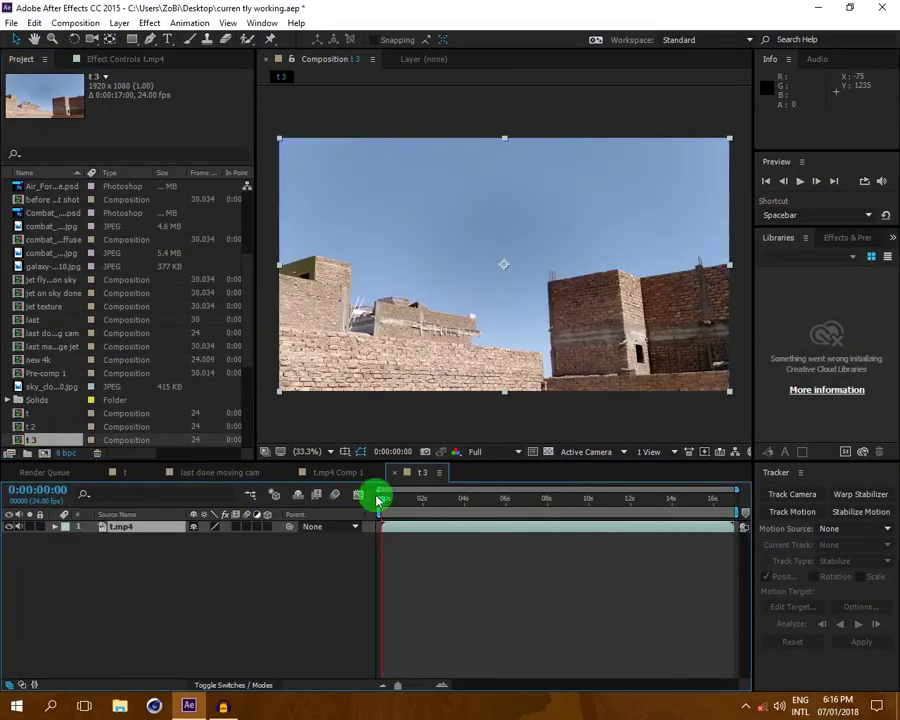
drag(381, 500, 337, 514)
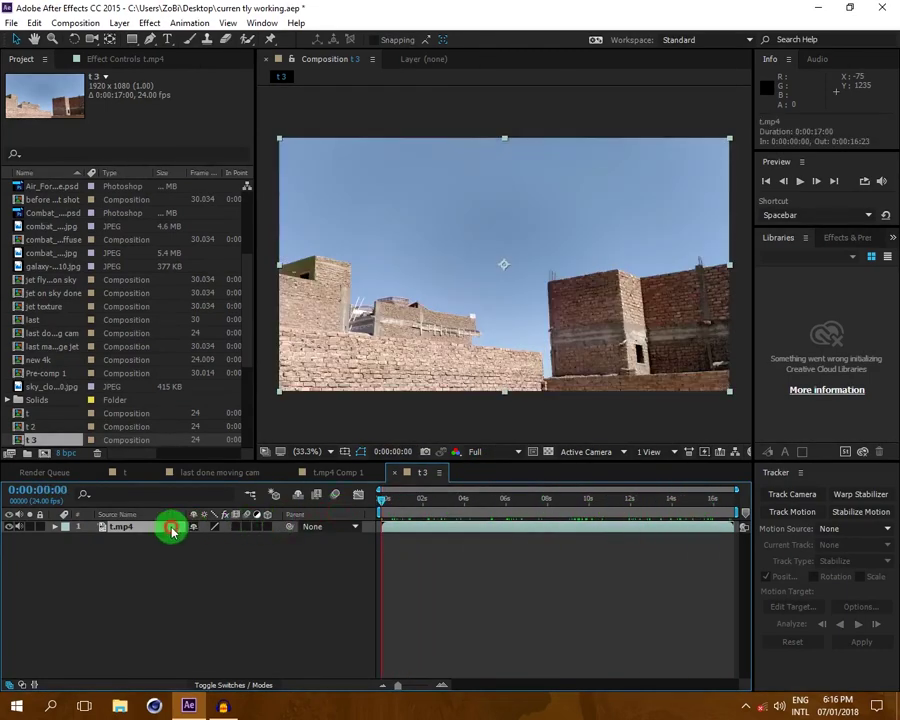
- Search the effects for "bright" and apply Brightness & Contrast to the t.mp4 layer
click(855, 237)
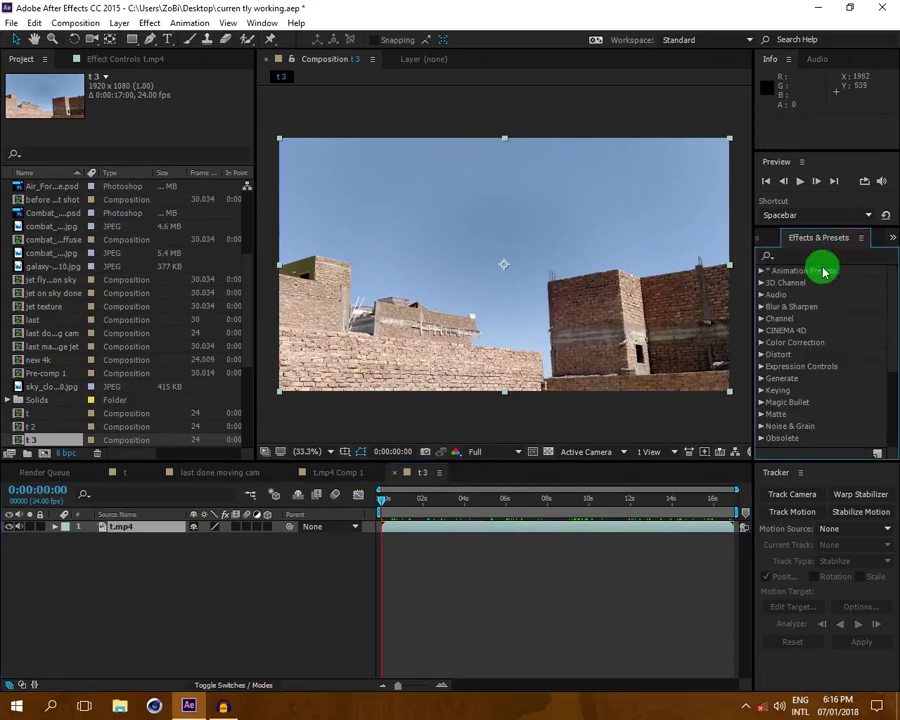
click(262, 22)
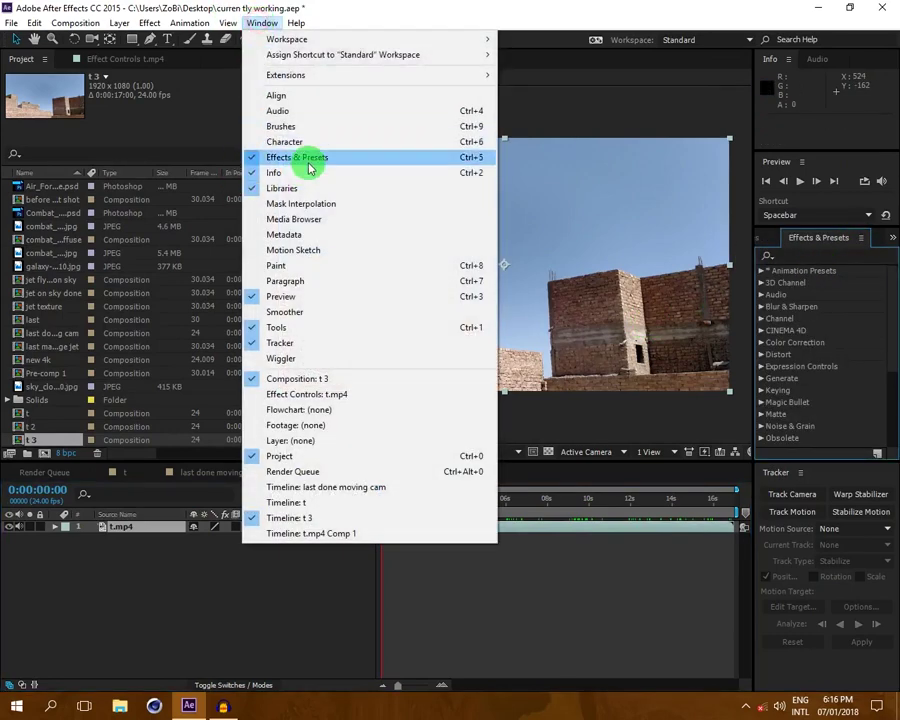
click(830, 253)
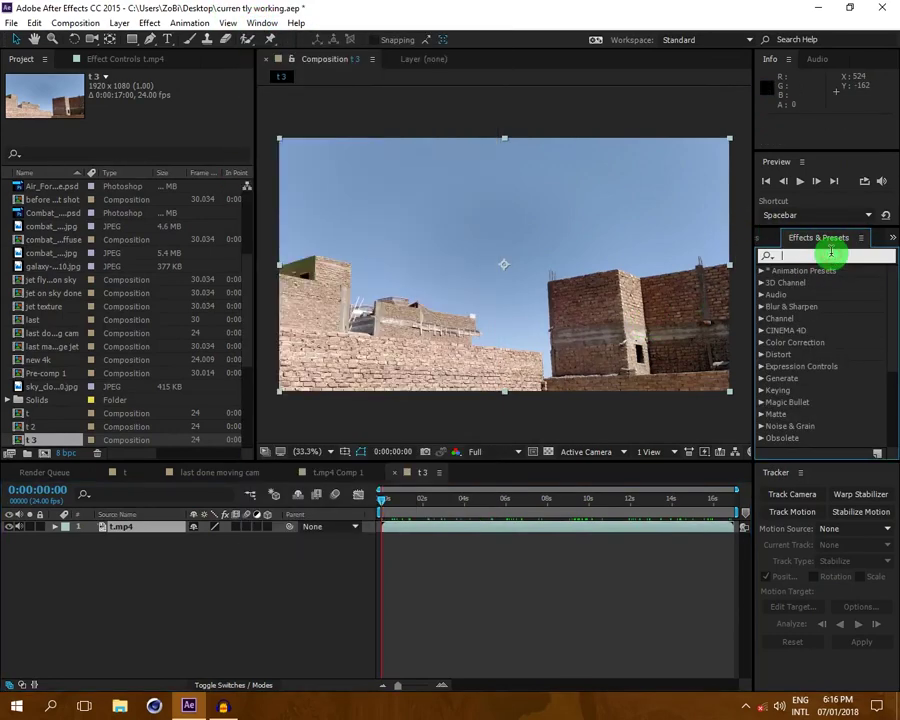
text(bright)
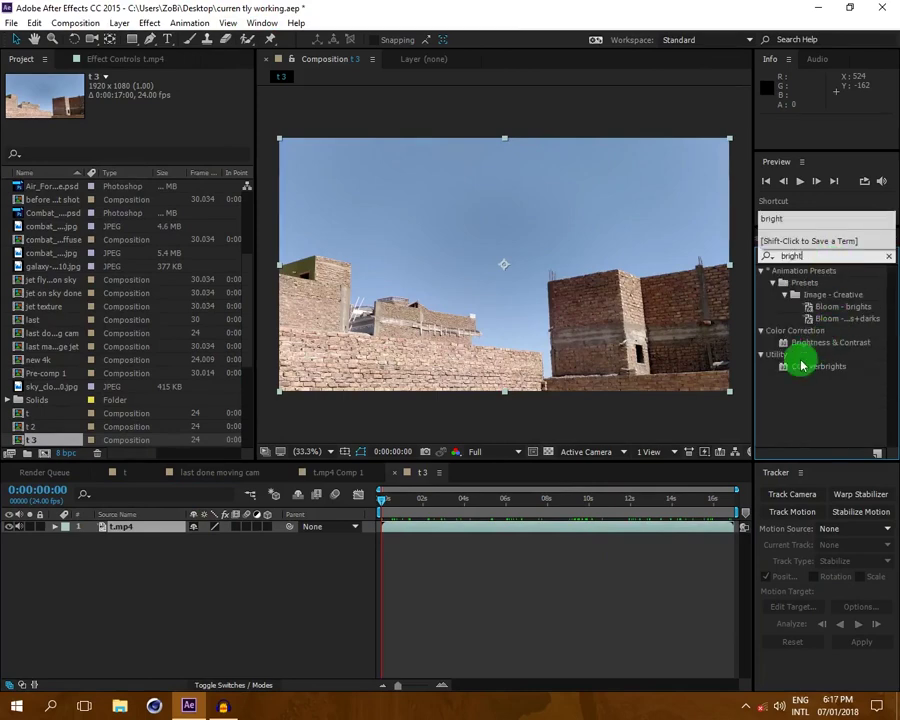
drag(818, 349, 159, 530)
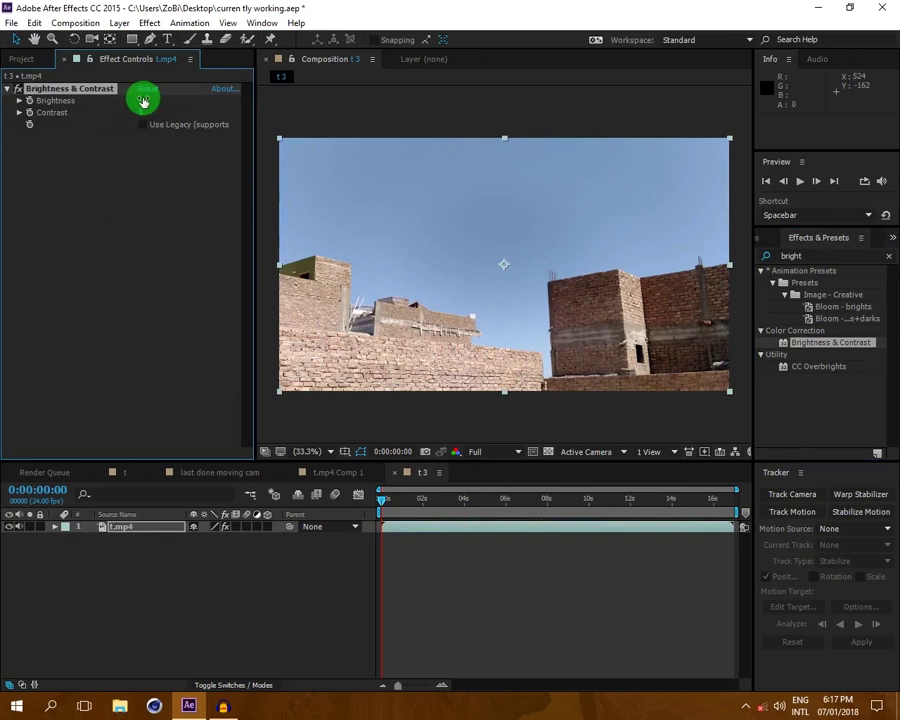
- Set the effect's Brightness to -68 and Contrast to 100, and compare the clip with the effect off and on
drag(135, 98, 199, 98)
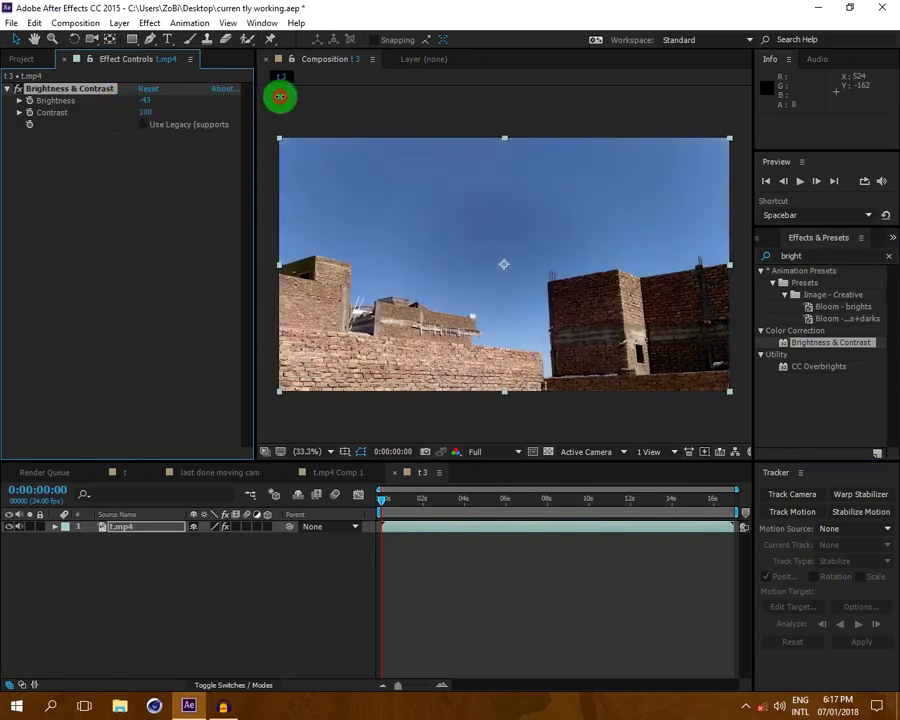
drag(145, 101, 124, 96)
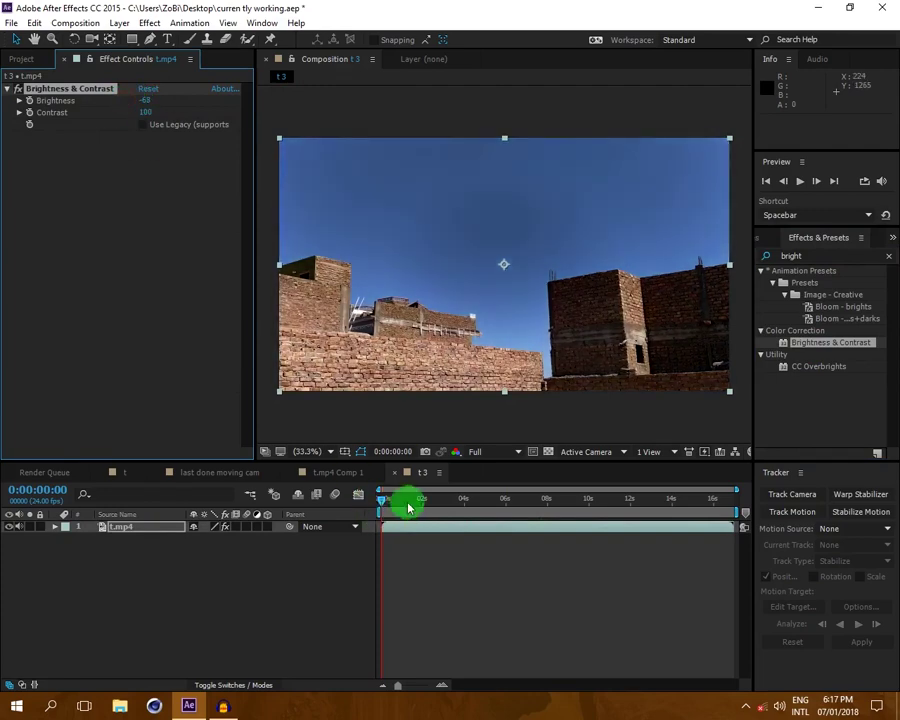
click(408, 500)
click(441, 500)
click(18, 90)
click(18, 90)
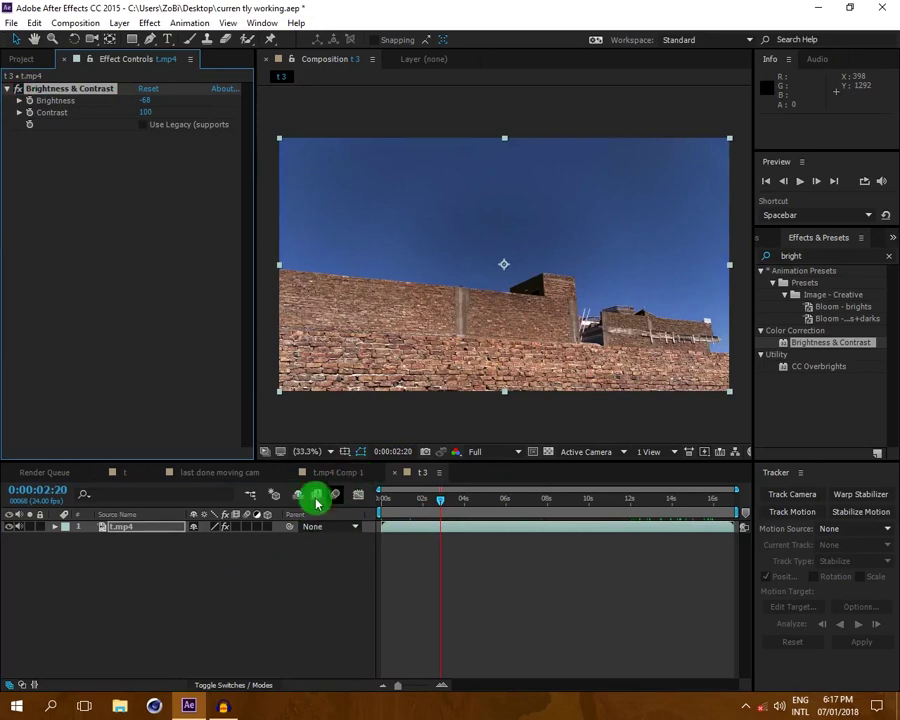
- Pre-compose the t.mp4 layer as "main footage", moving all attributes into the new composition
right_click(166, 536)
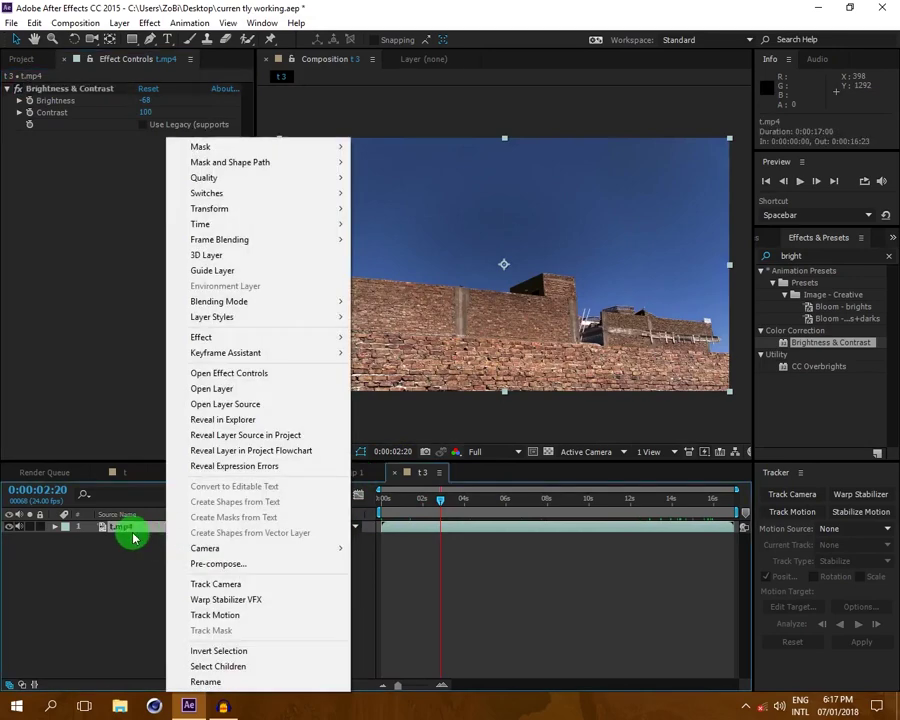
click(177, 563)
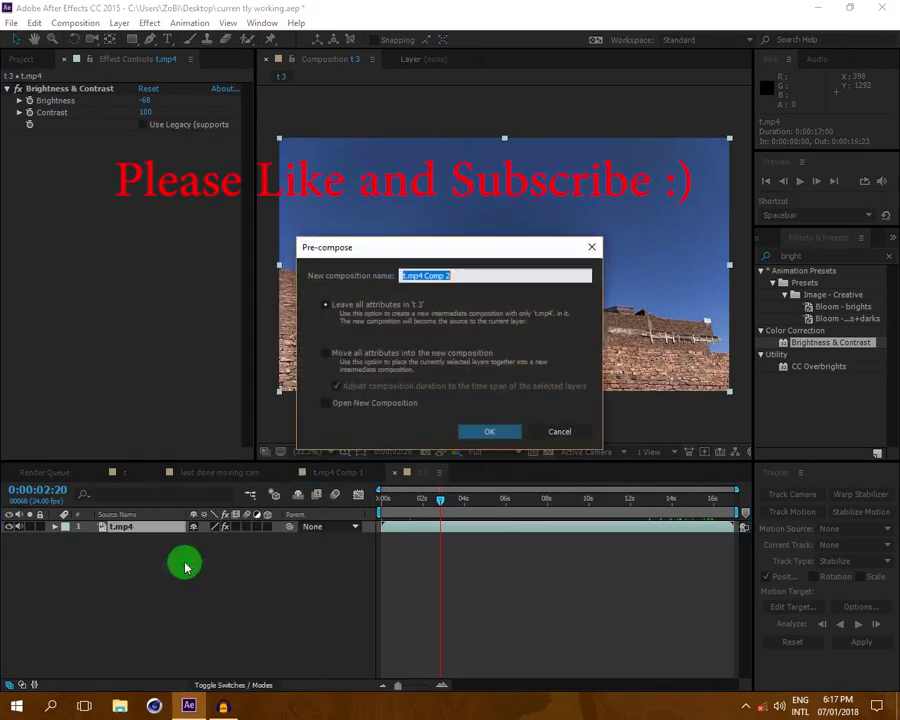
click(326, 352)
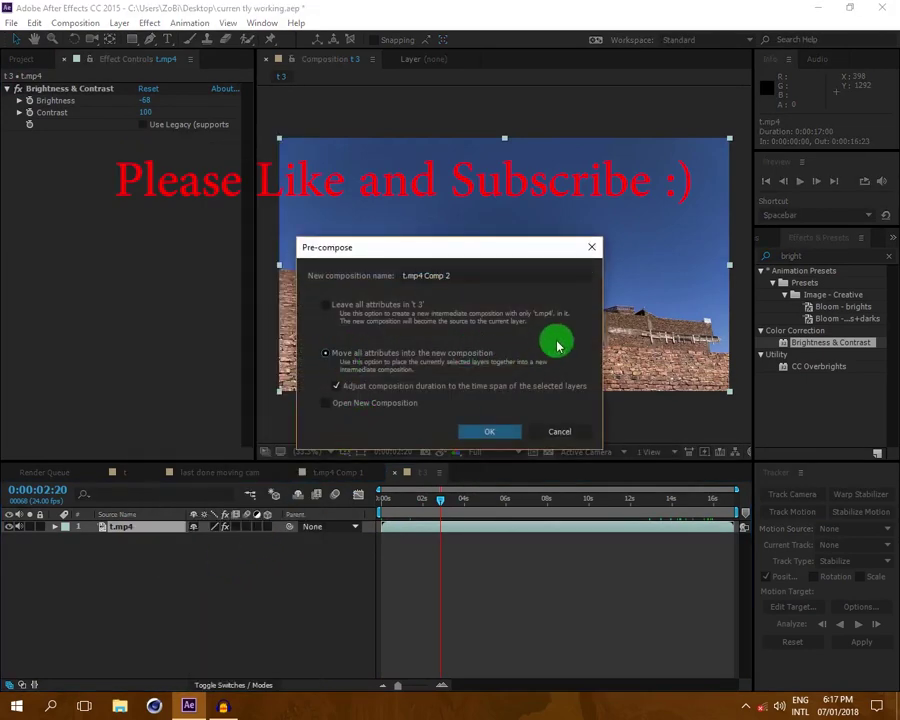
drag(540, 278, 277, 278)
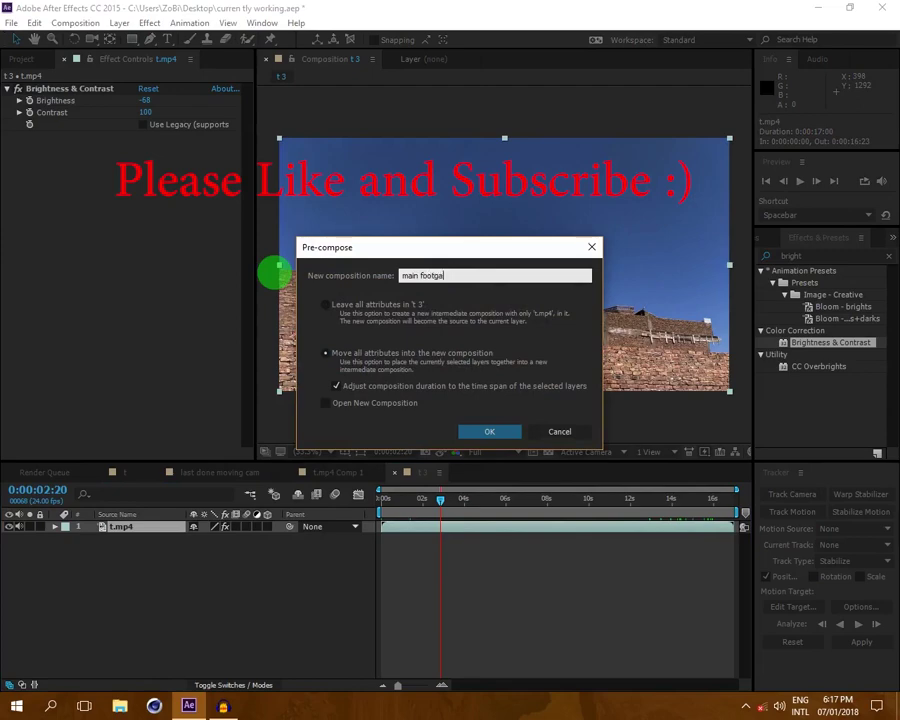
text(main footage)
key(Return)
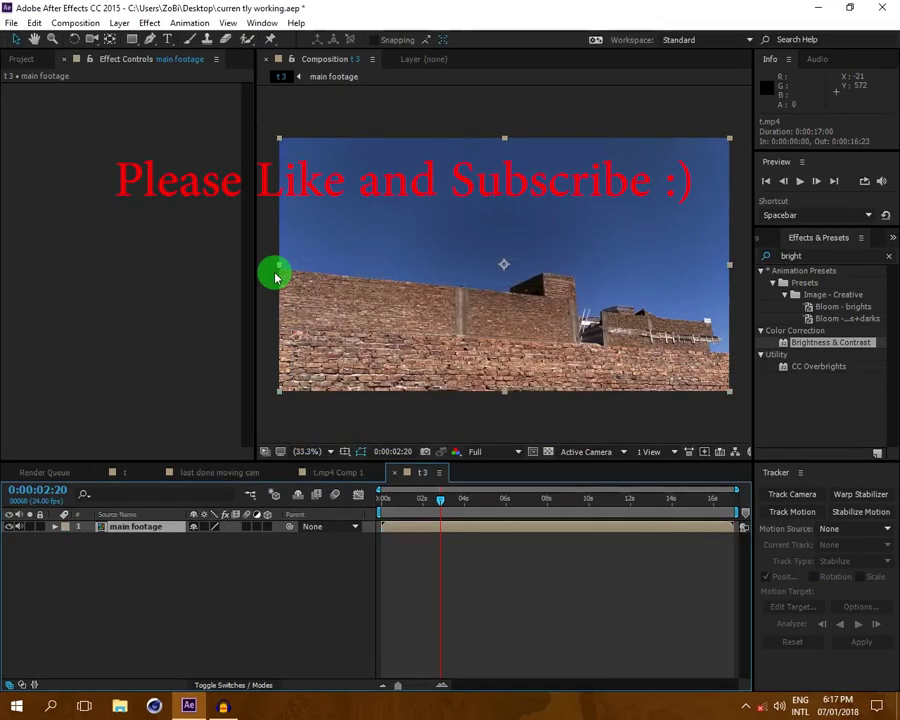
- Run Track Camera on the main footage layer with Detailed Analysis enabled in the advanced settings
right_click(166, 531)
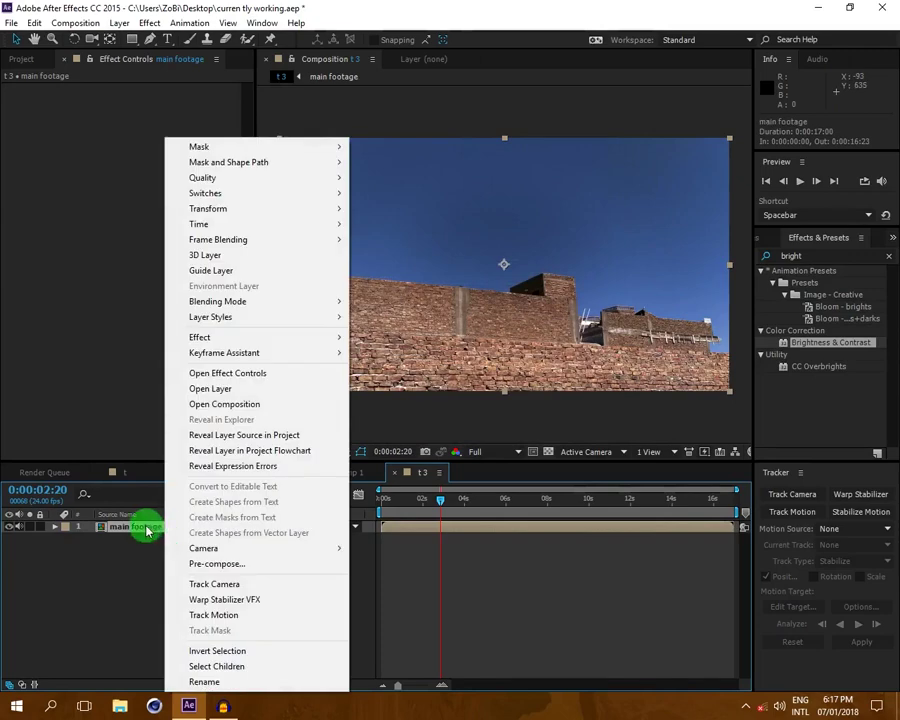
right_click(146, 531)
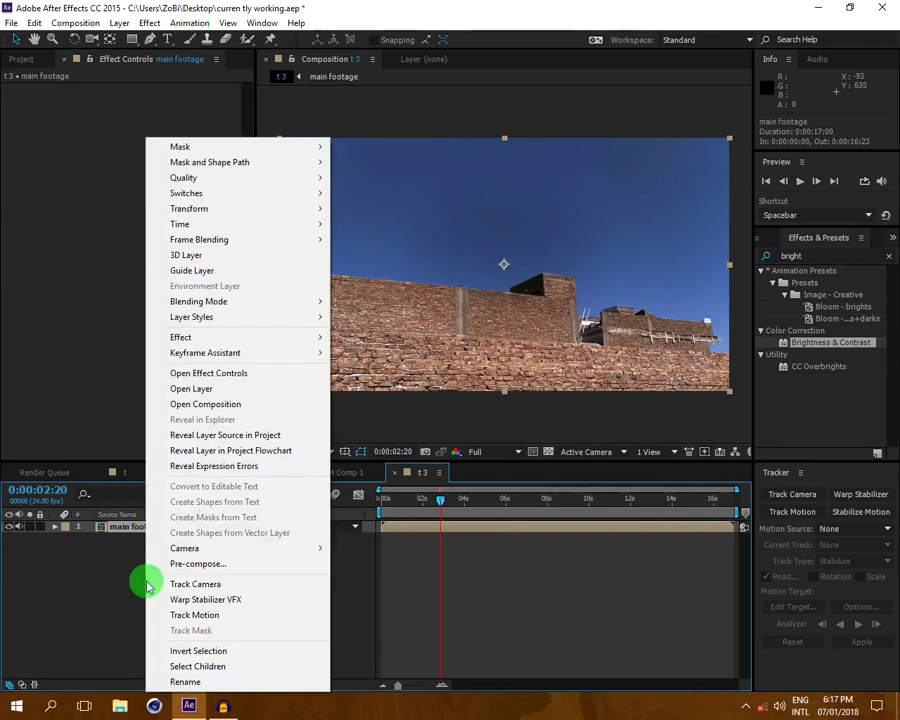
click(188, 24)
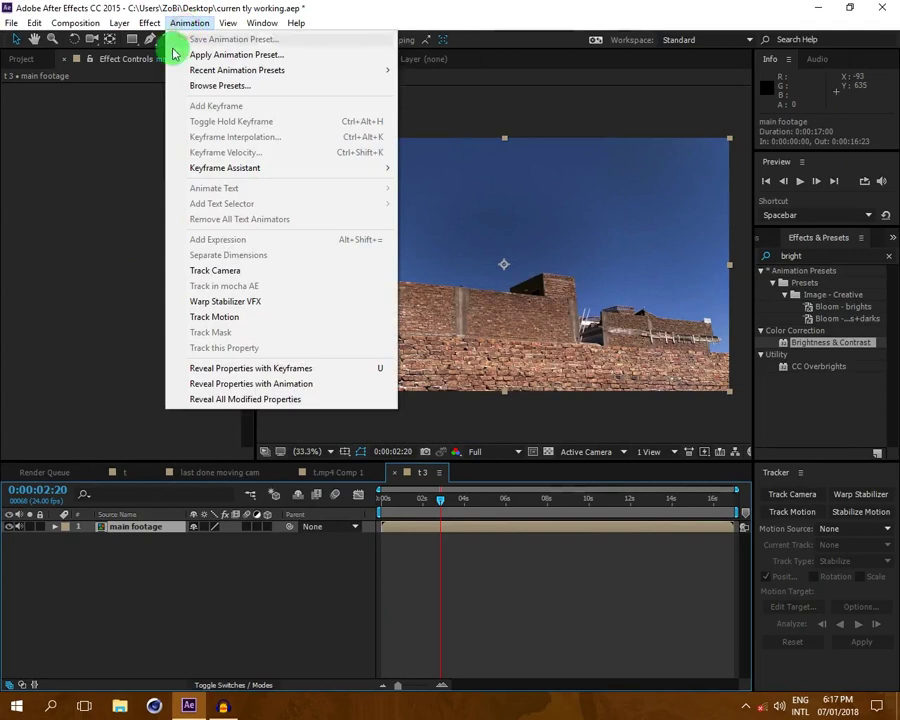
click(215, 270)
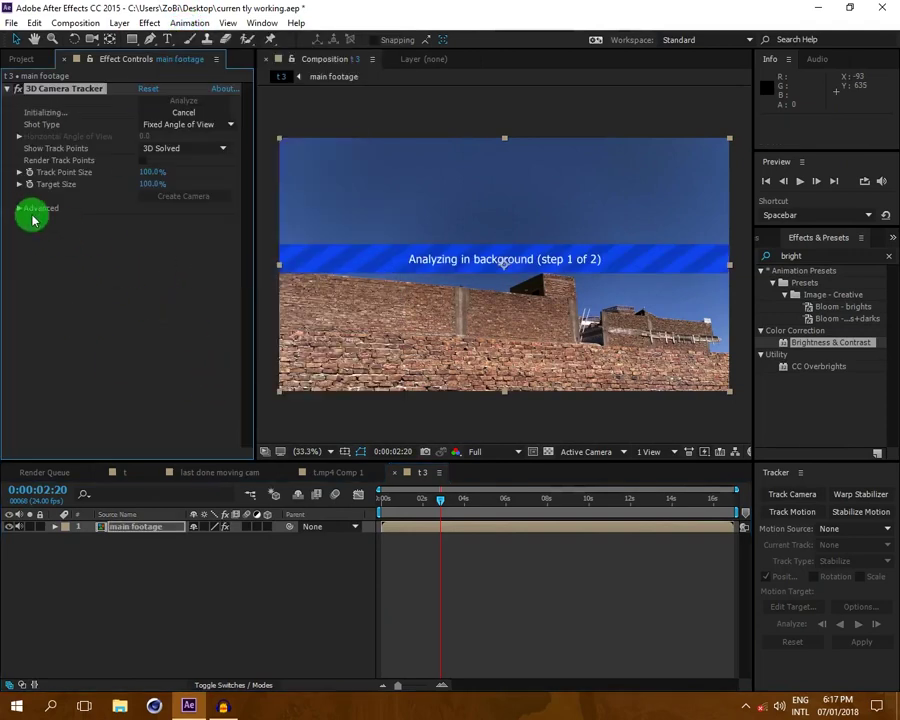
click(18, 209)
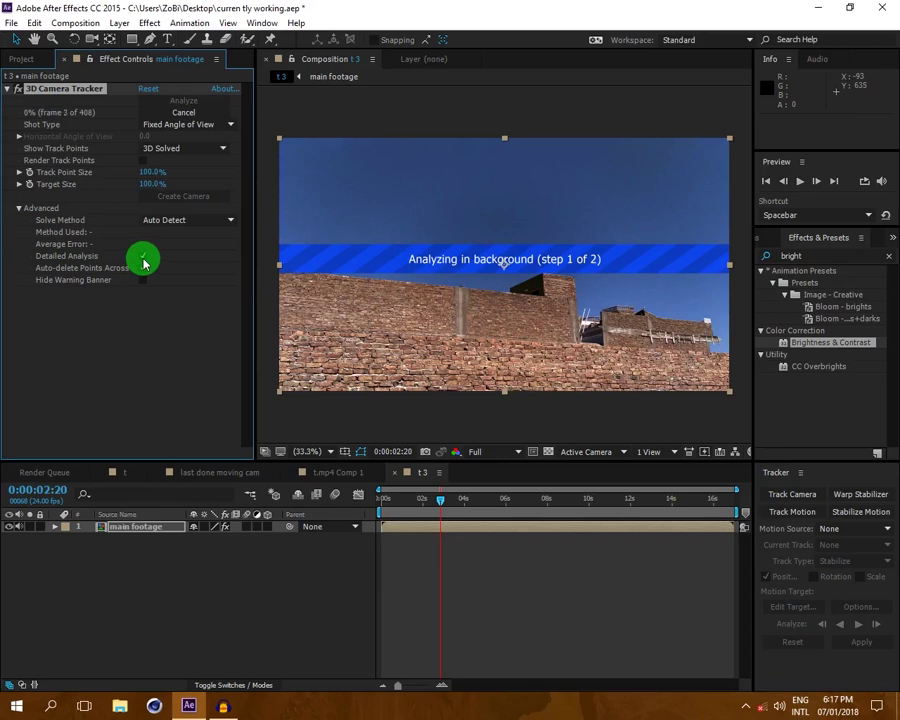
- Examine the solved track points on the walls and buildings at several times throughout the clip
drag(402, 500, 524, 499)
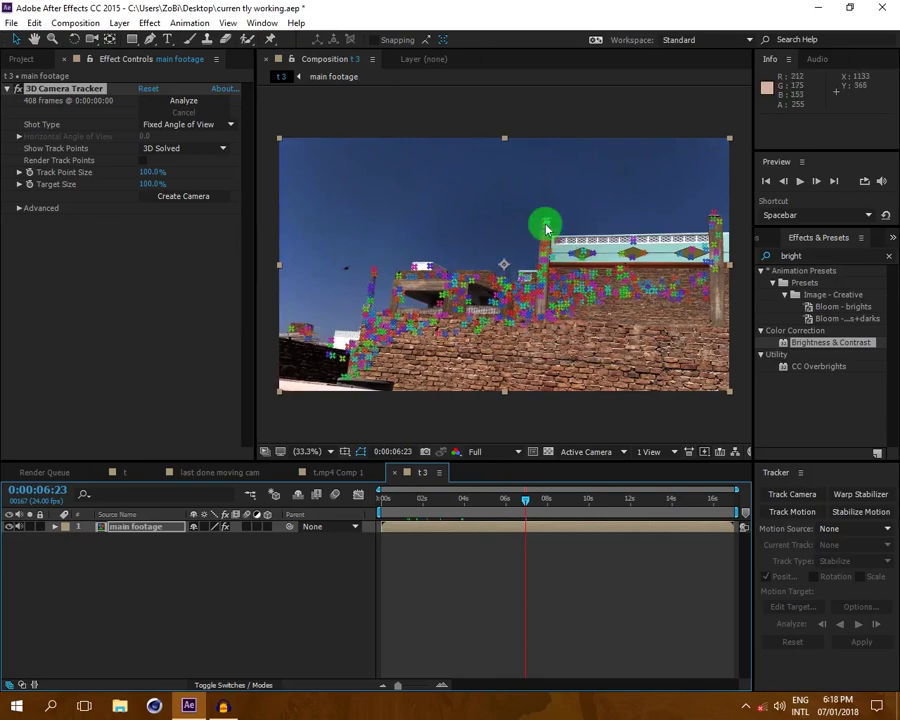
drag(541, 502, 648, 498)
scroll(366, 252, up, 3)
drag(366, 258, 358, 326)
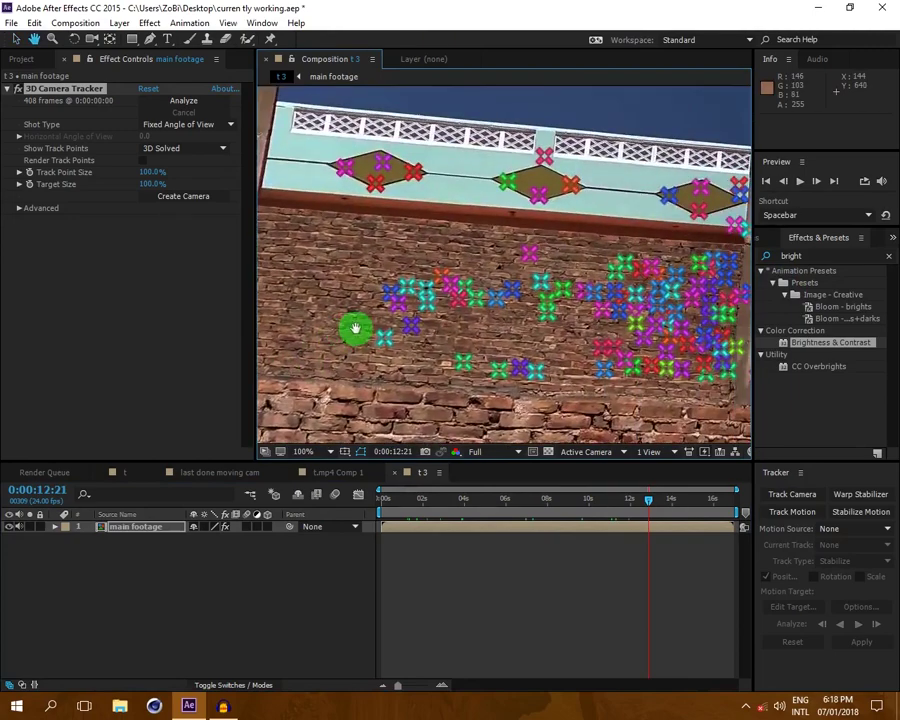
scroll(358, 327, down, 4)
click(301, 451)
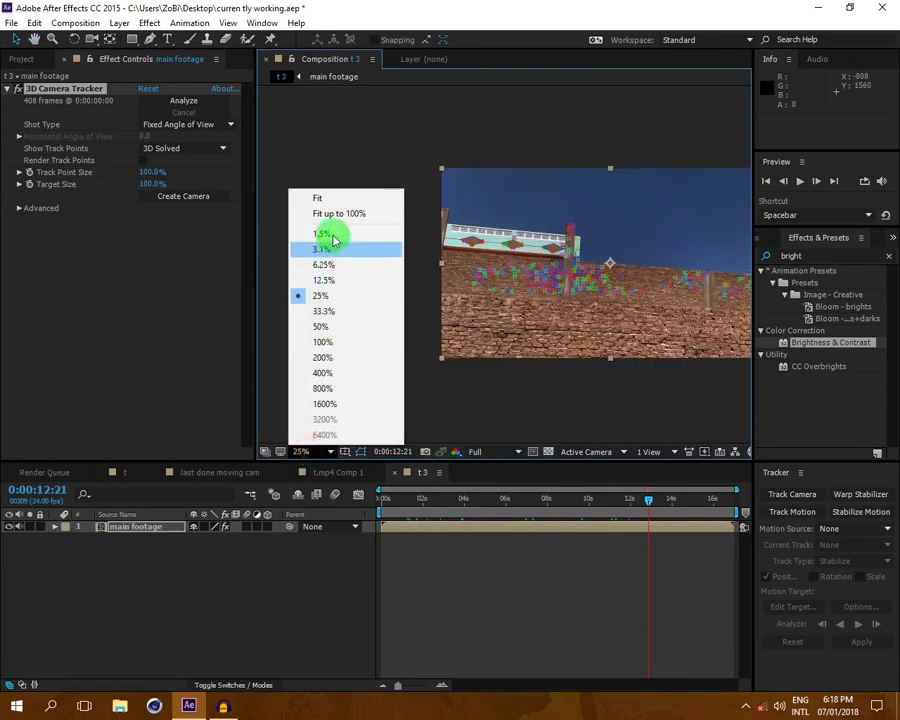
click(325, 311)
drag(647, 505, 410, 502)
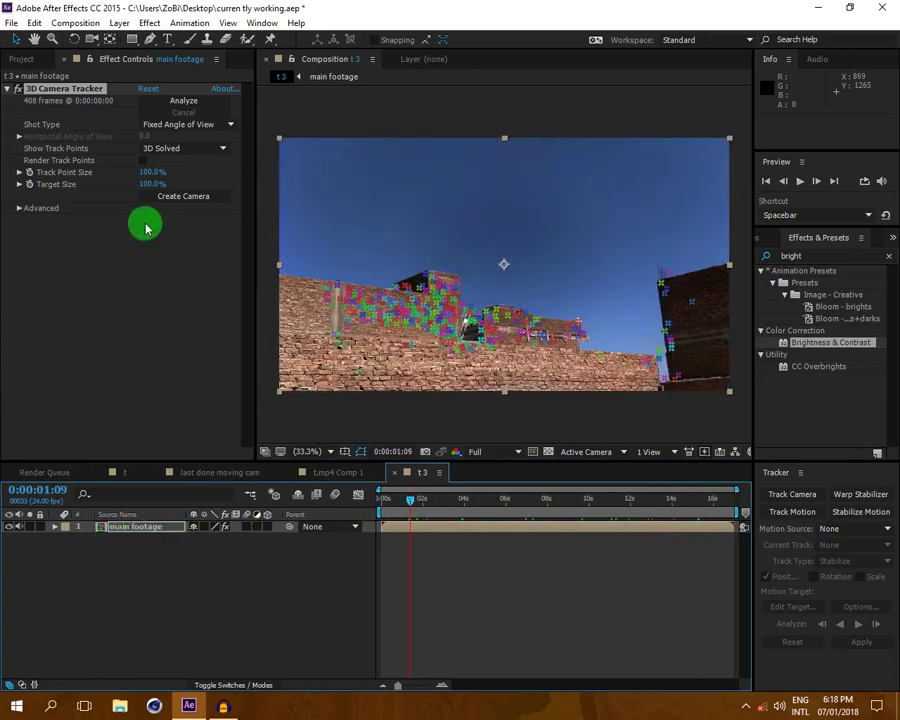
- Create a 3D tracker camera from the main footage layer's 3D Camera Tracker effect
click(61, 90)
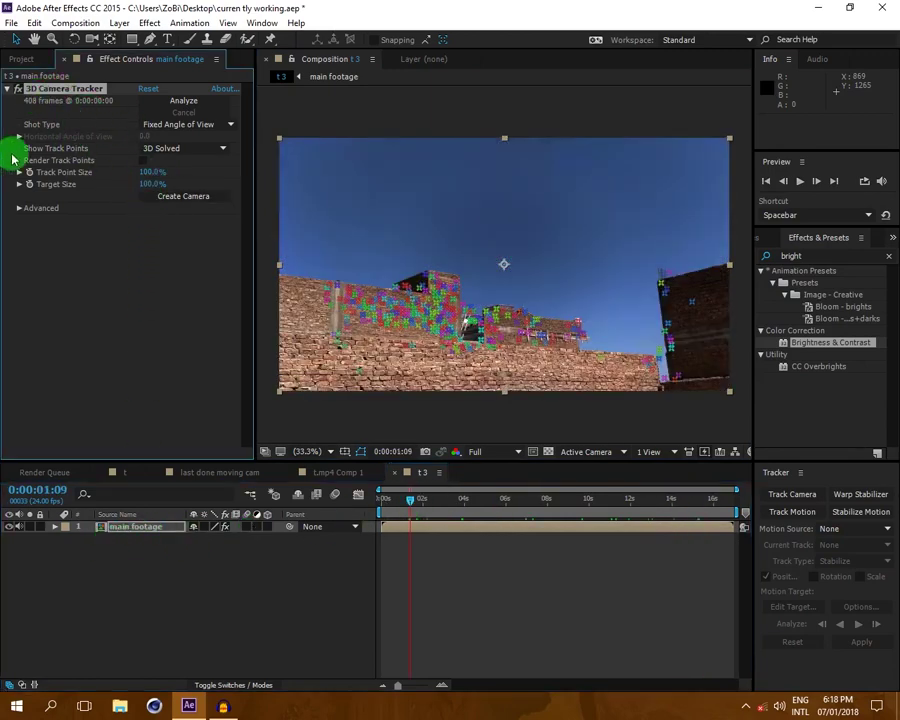
click(162, 197)
click(195, 200)
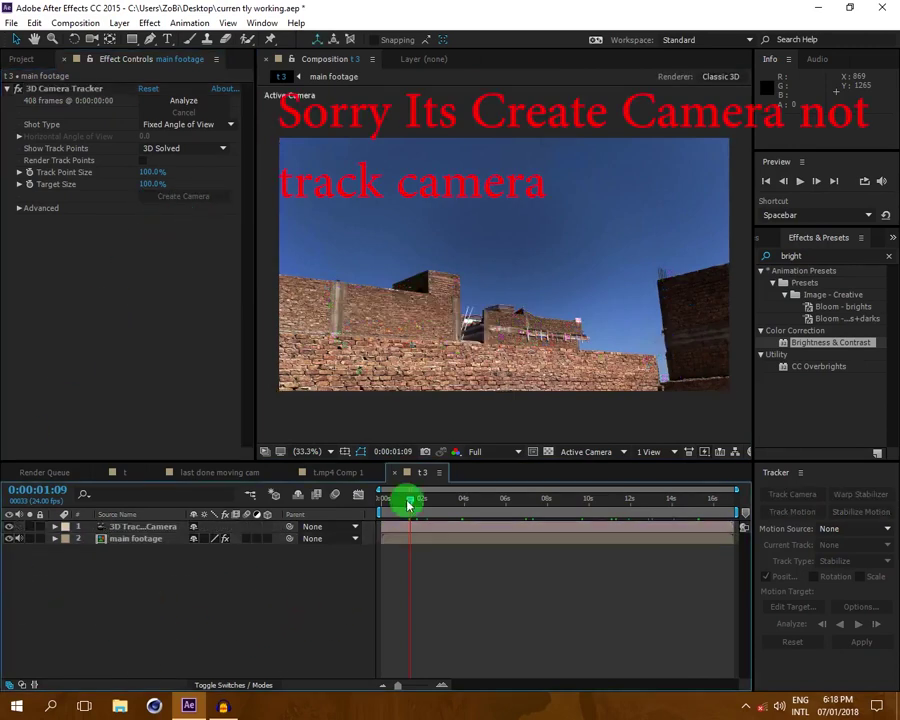
- Return to the start of the composition and duplicate the main footage layer
drag(408, 498, 372, 496)
click(121, 544)
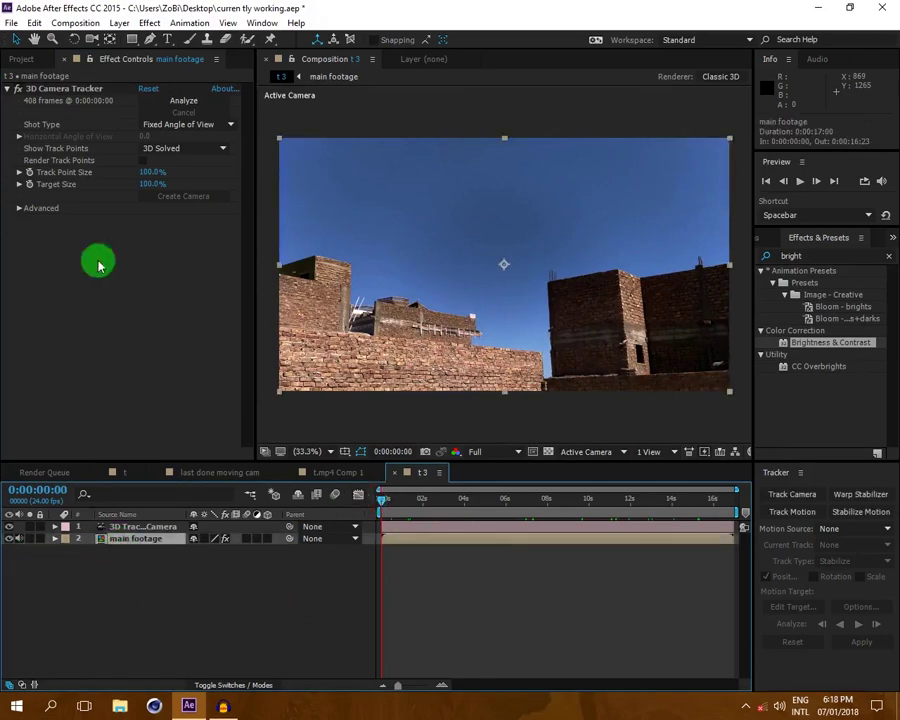
click(38, 25)
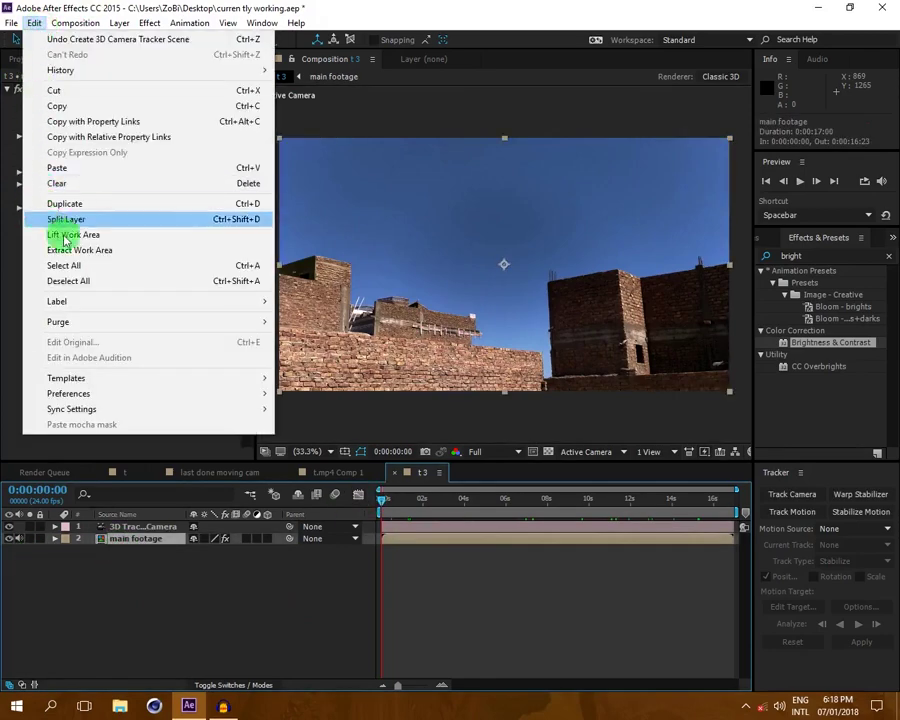
click(80, 204)
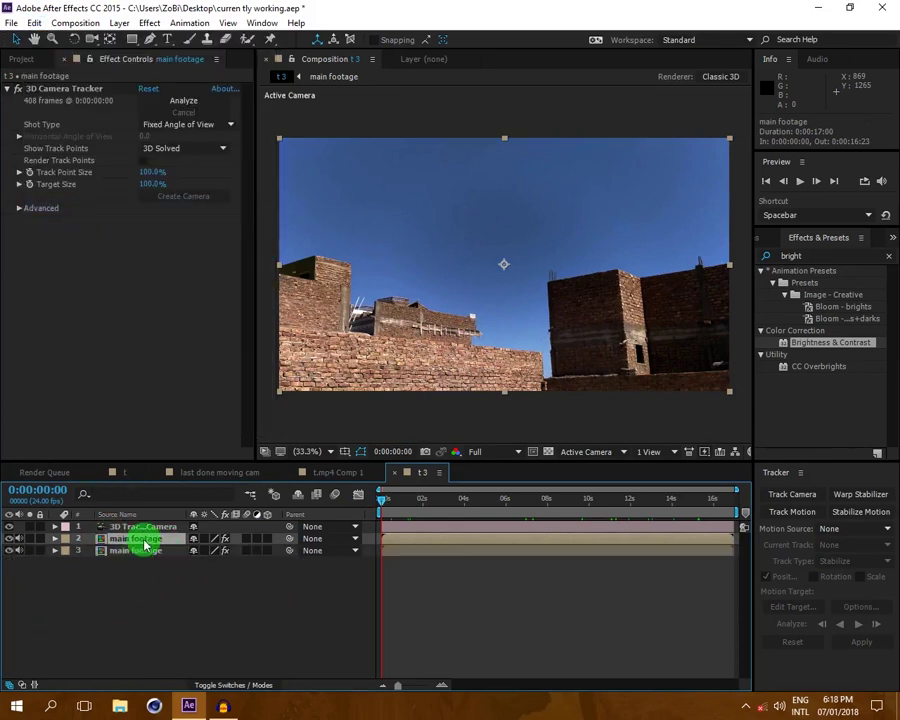
- Delete the 3D Camera Tracker effect from the upper copy of the main footage layer
click(91, 603)
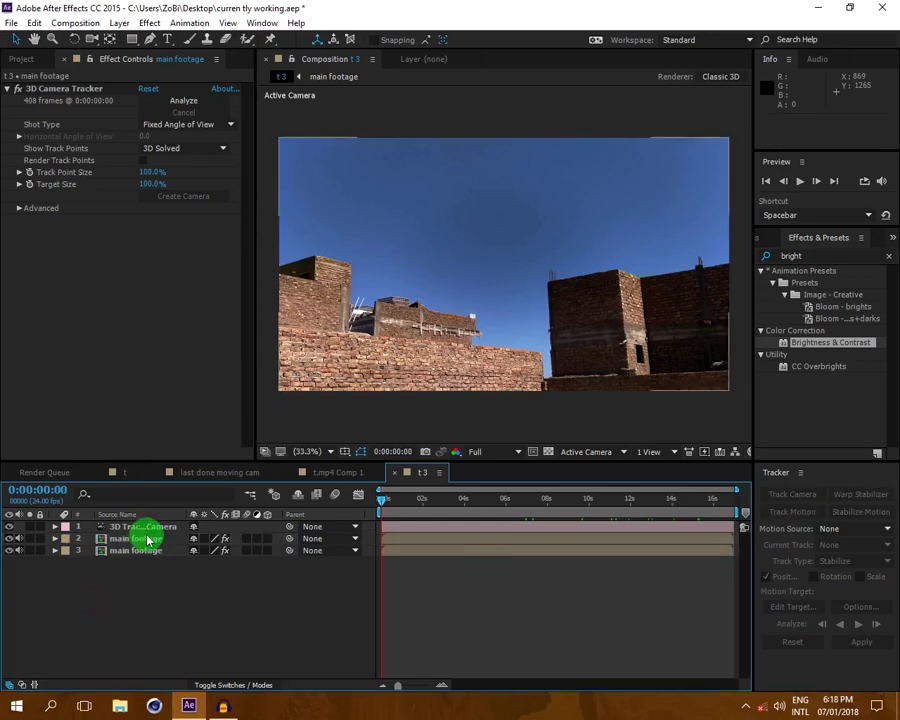
click(148, 541)
click(76, 88)
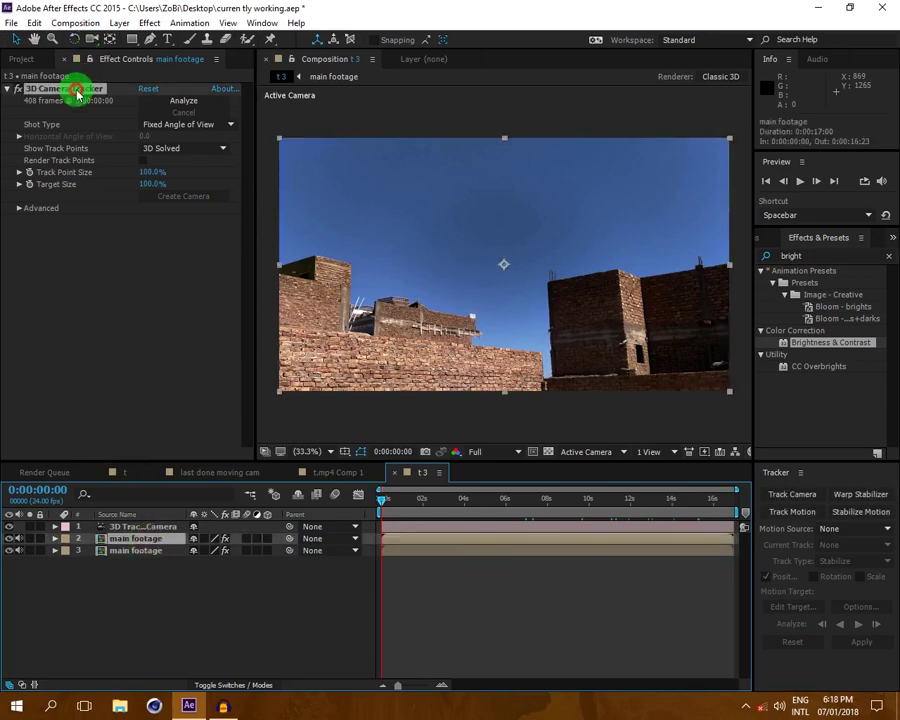
key(Delete)
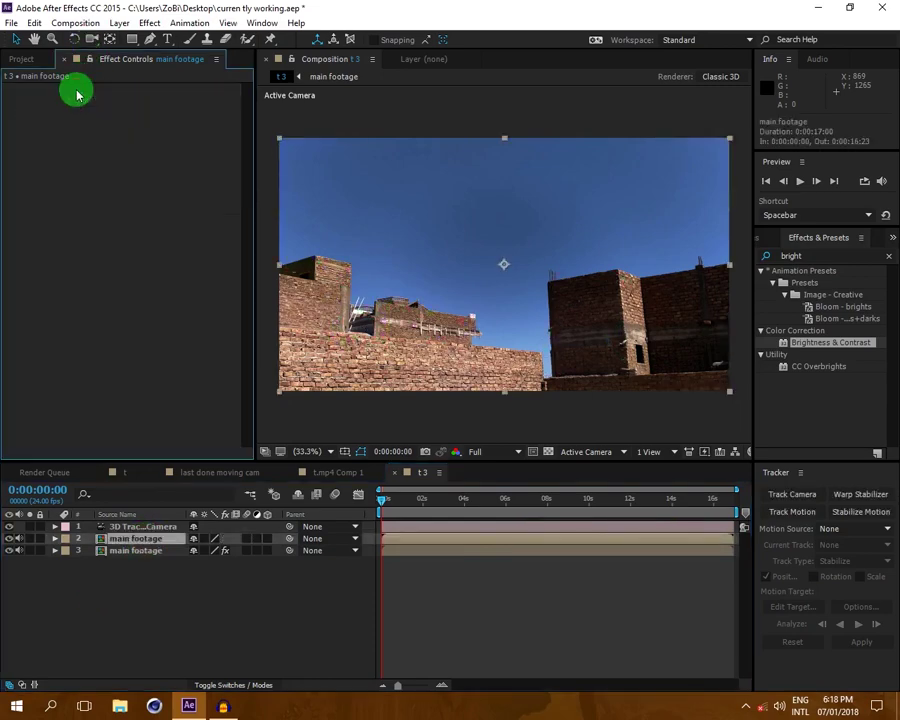
right_click(148, 538)
click(170, 687)
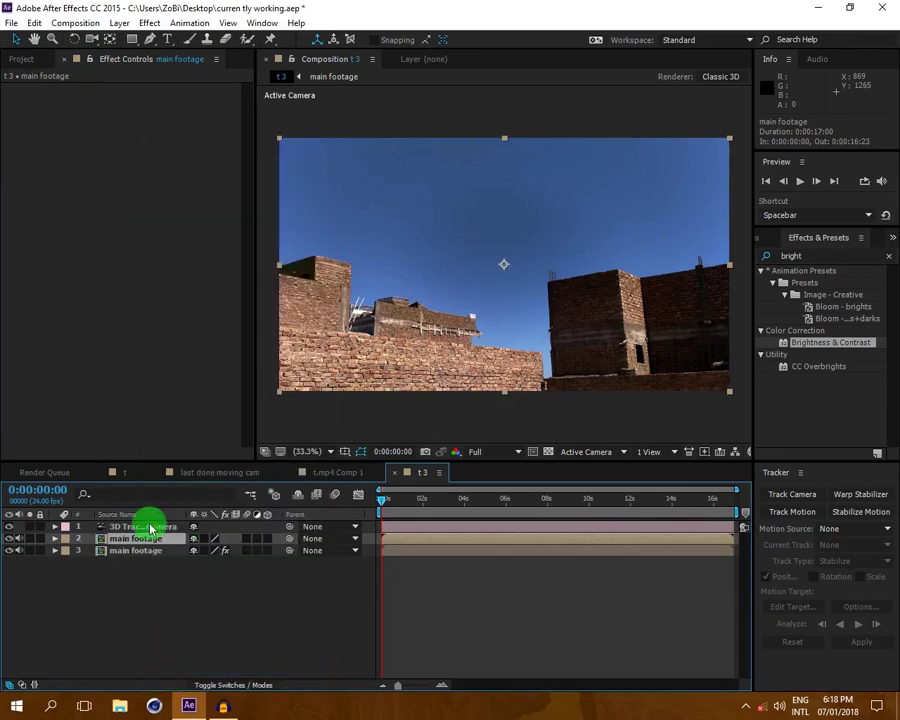
key(ctrl+z)
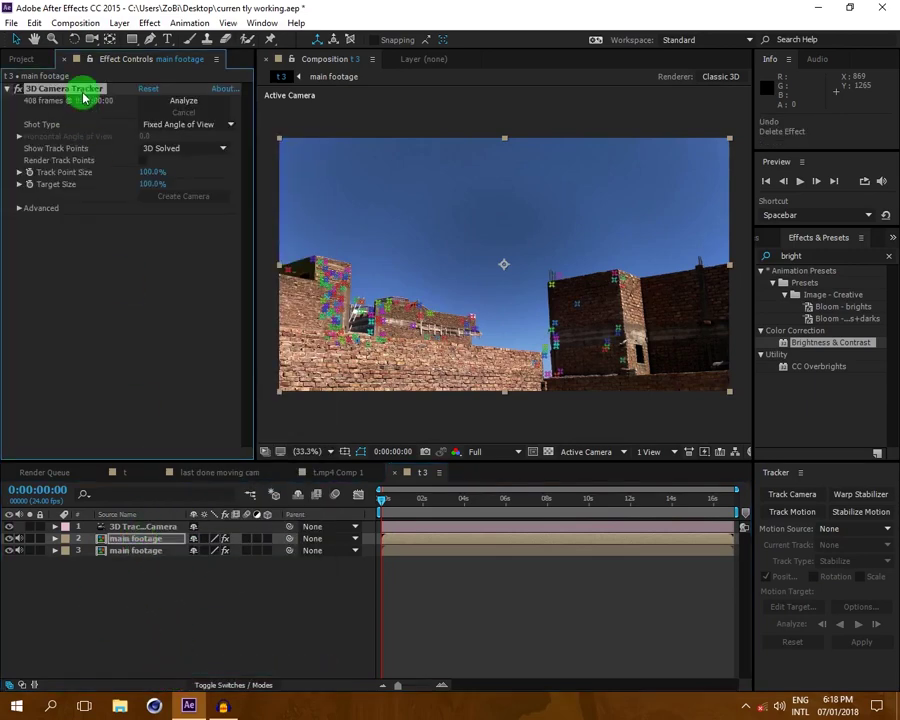
key(Delete)
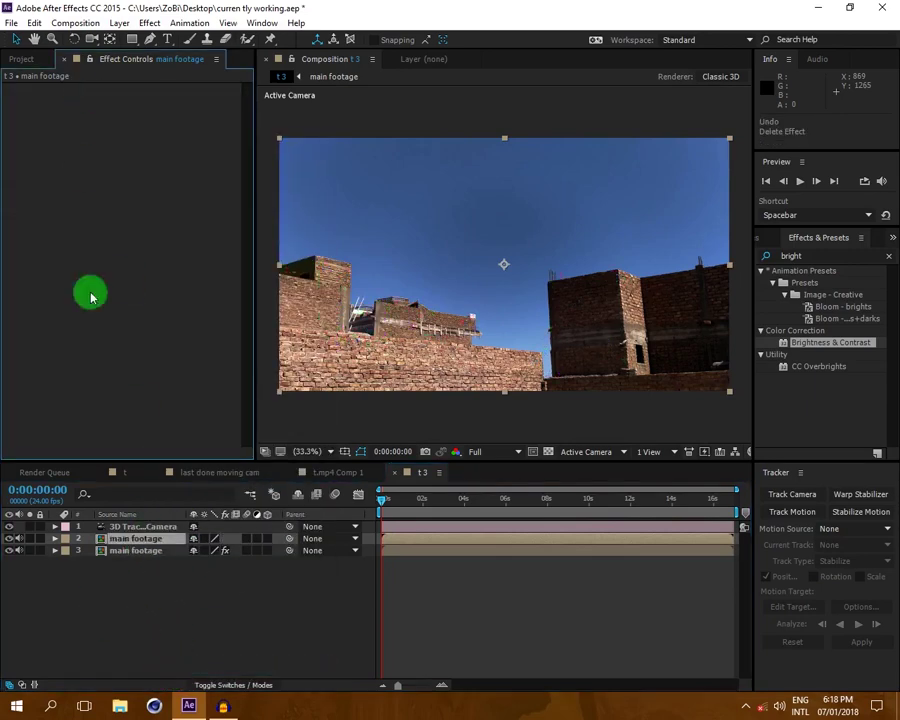
- Rename the upper main footage copy as "without sky"
right_click(130, 538)
click(172, 682)
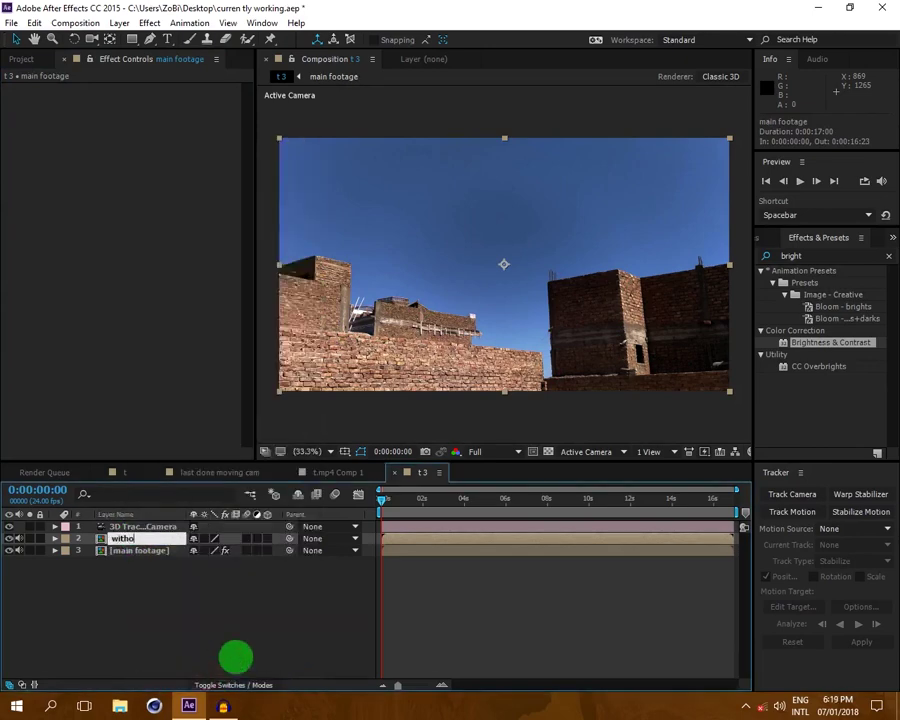
key(Return)
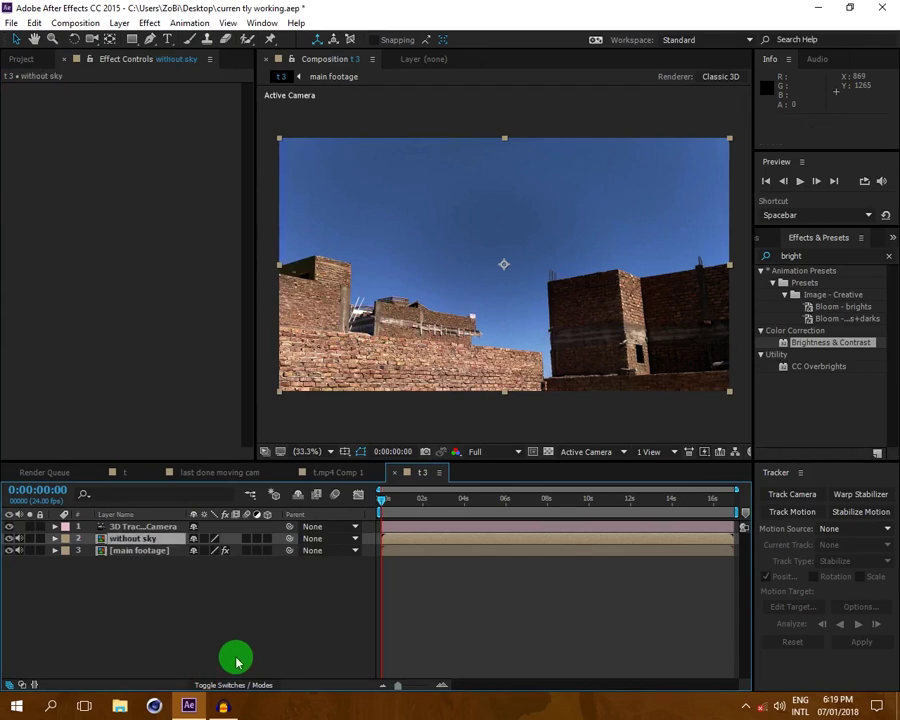
- Find the Color Range keying effect and apply it to the without sky layer
click(886, 256)
click(846, 256)
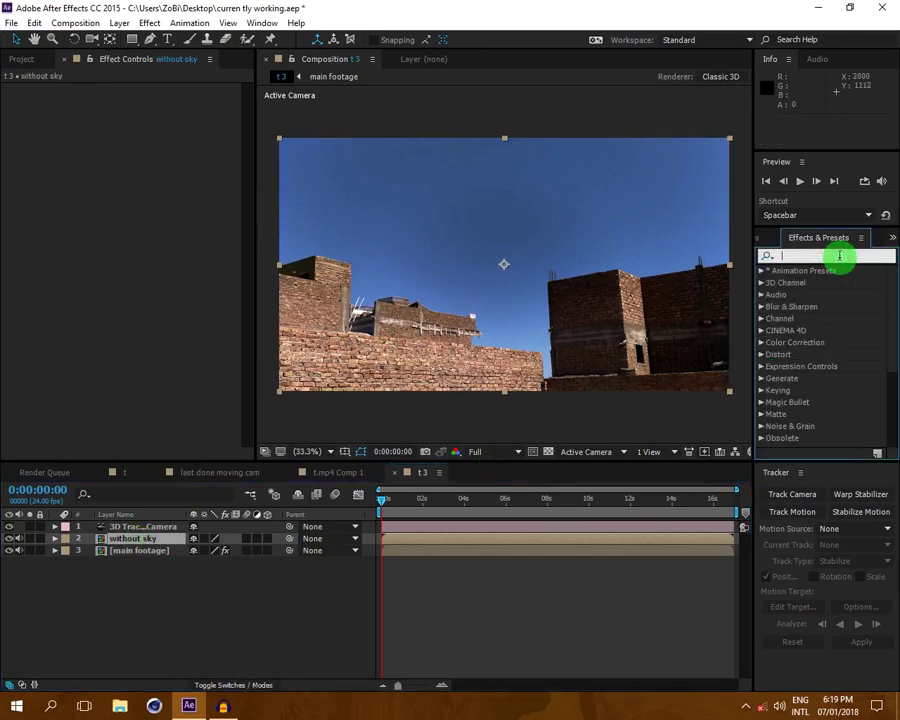
text(color ram)
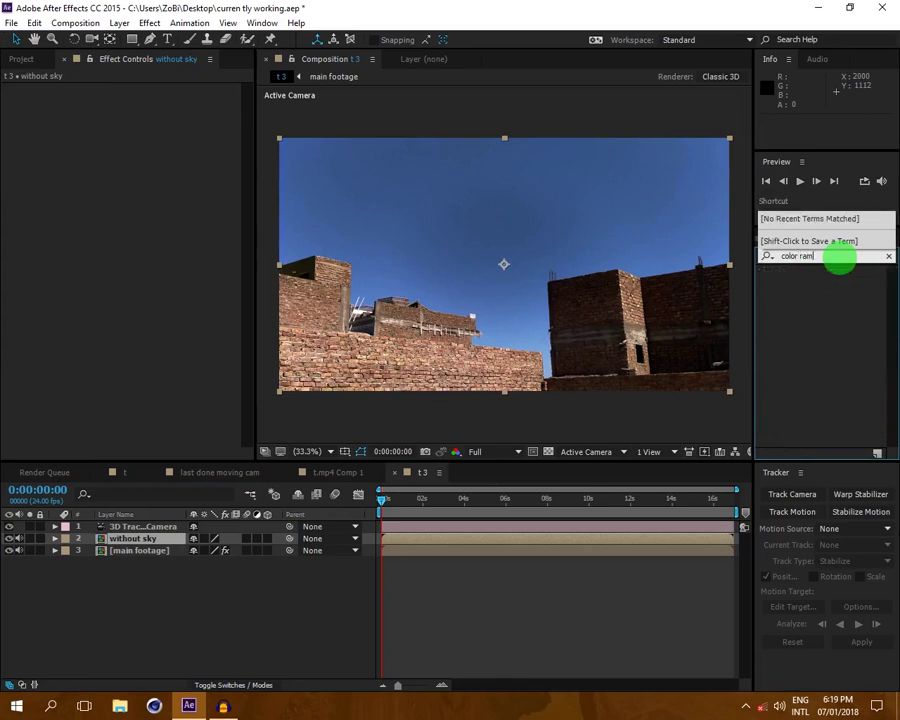
drag(828, 291, 145, 543)
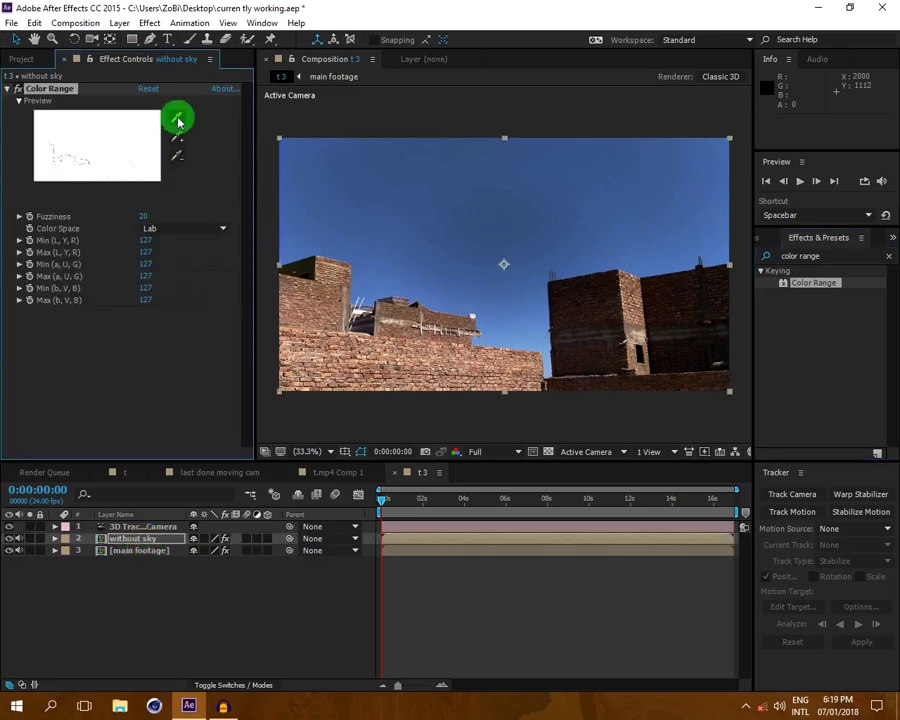
- Sample the blue sky as Color Range's base key colour and solo the without sky layer
click(175, 115)
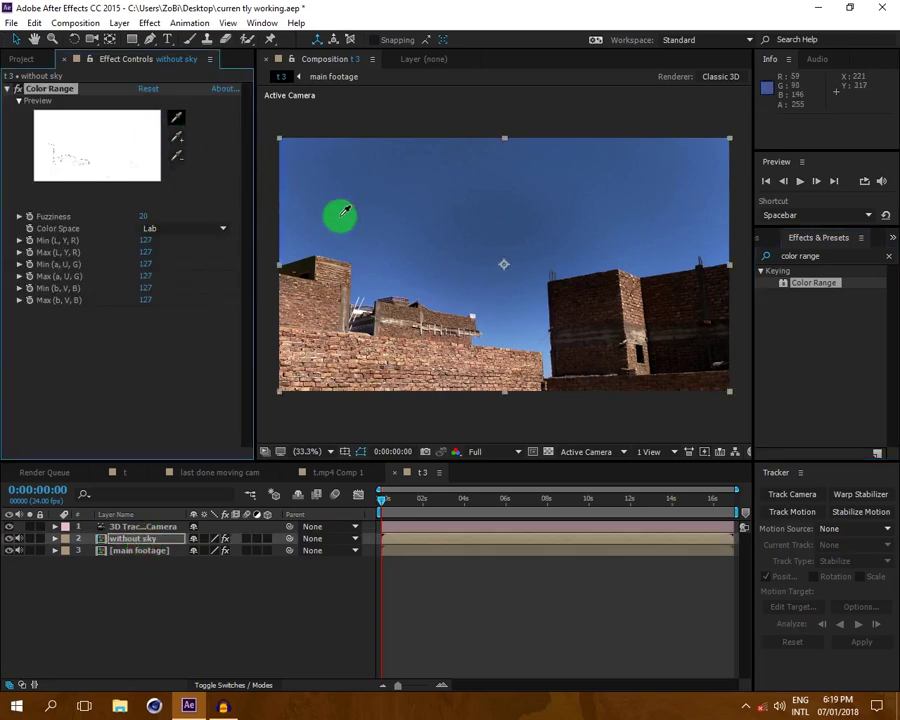
click(422, 206)
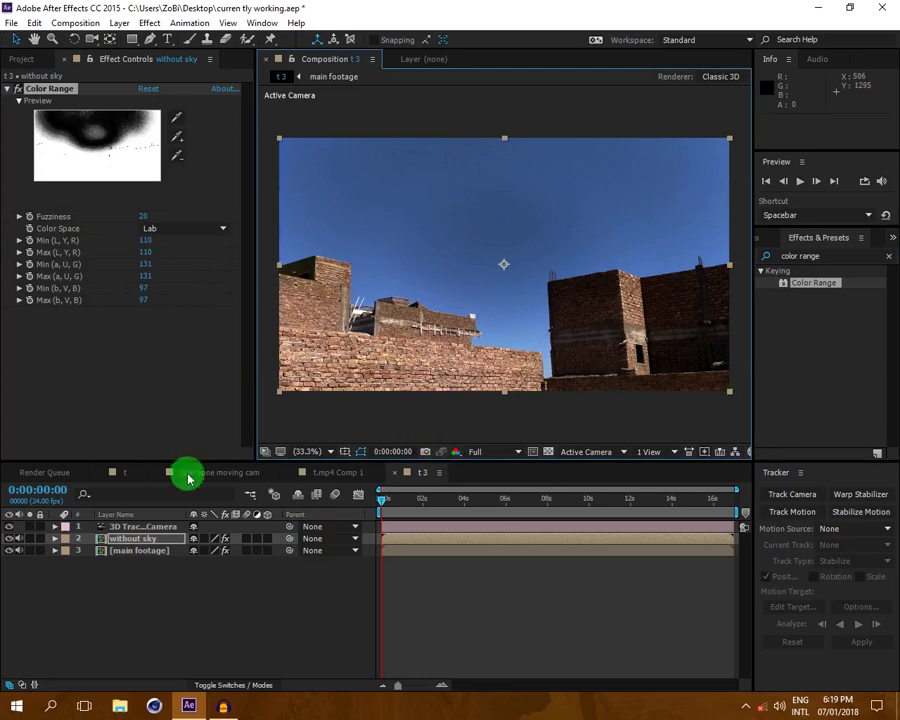
click(31, 542)
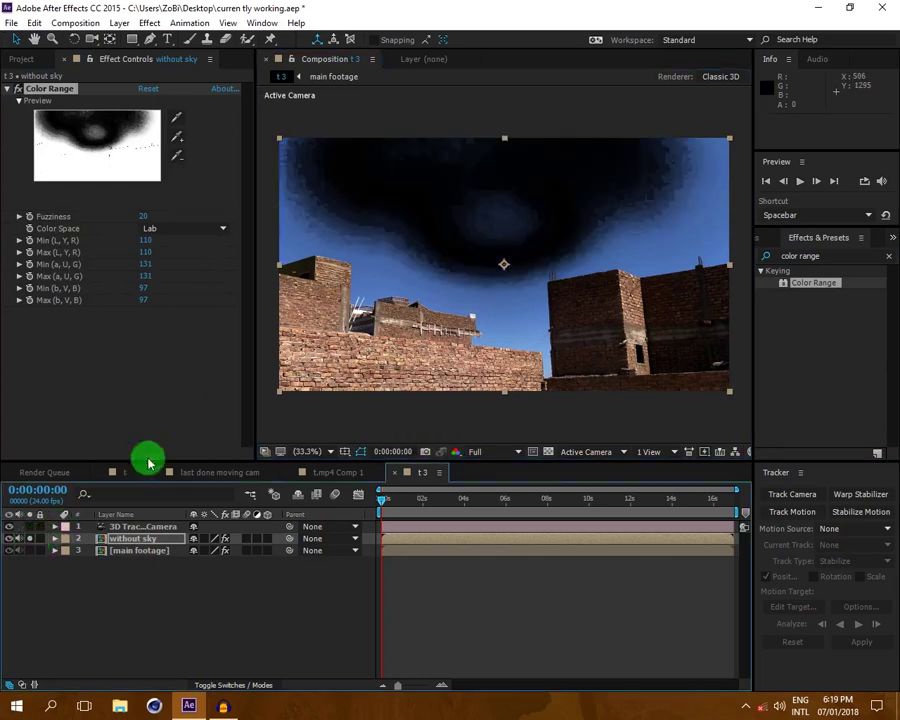
- Temporarily disable Color Range and add the pale sky near the buildings and the darker upper sky to its key
click(18, 90)
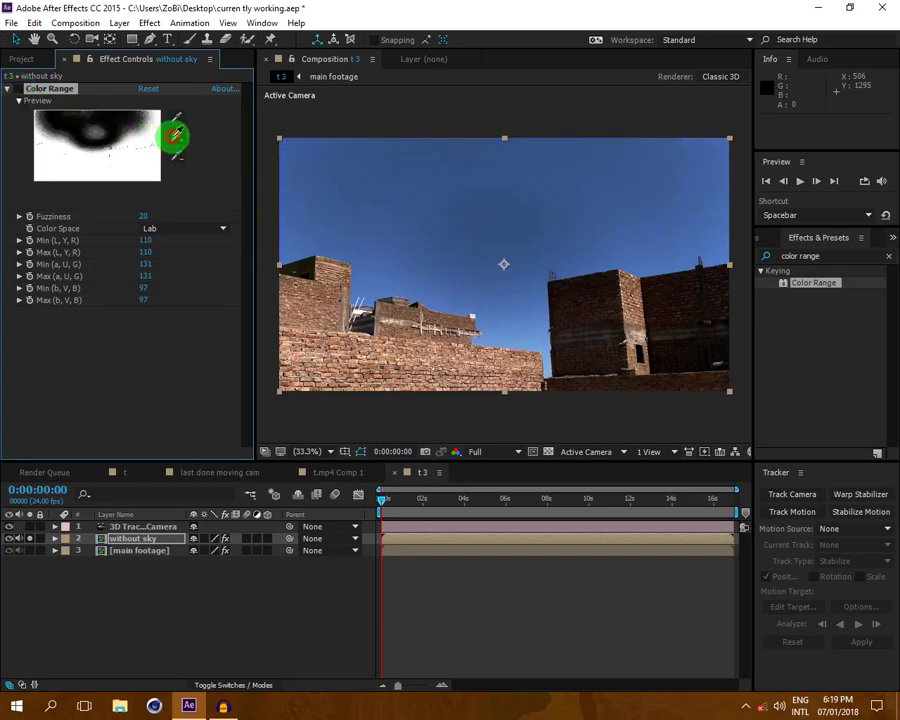
click(185, 147)
drag(486, 318, 528, 330)
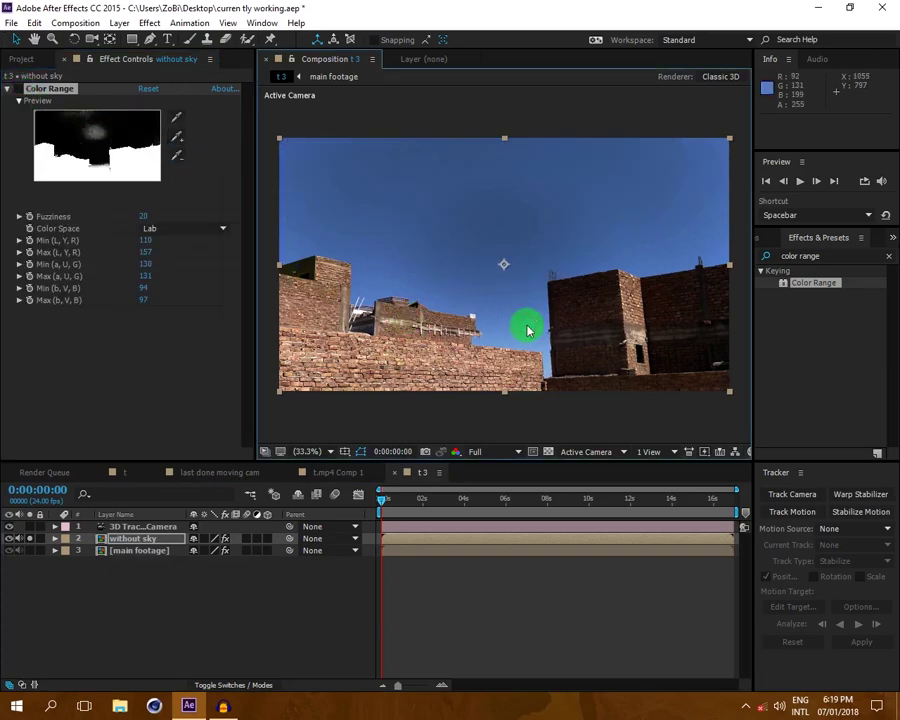
click(177, 136)
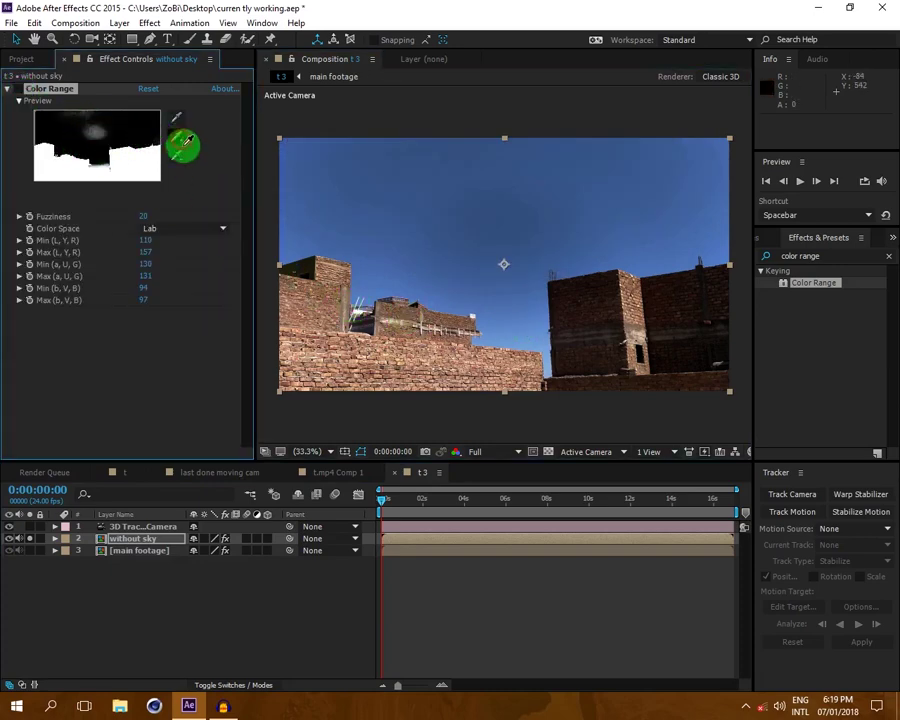
drag(323, 187, 435, 187)
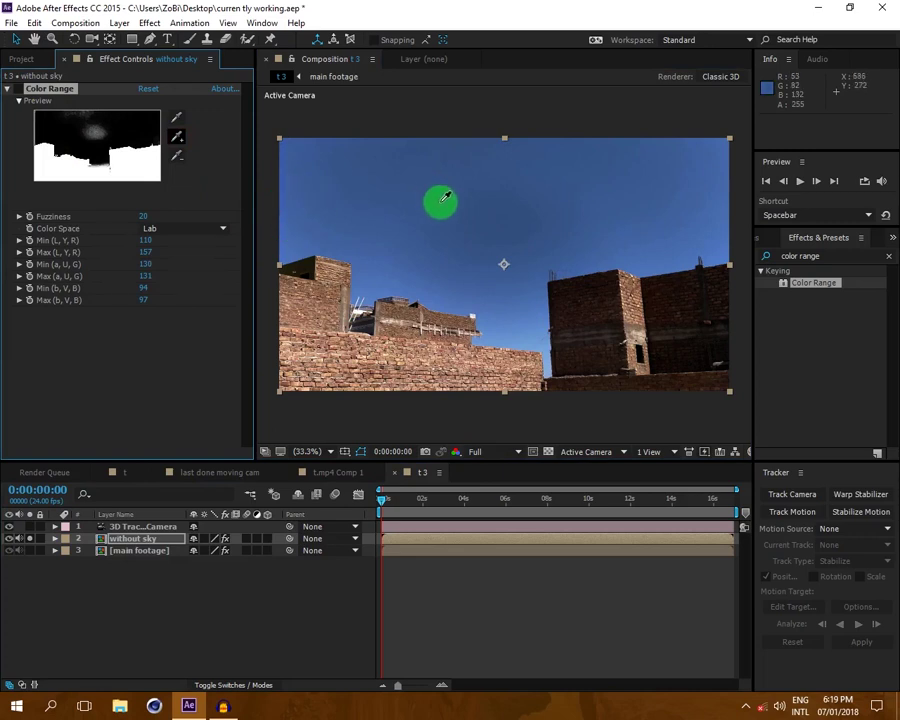
drag(488, 205, 107, 185)
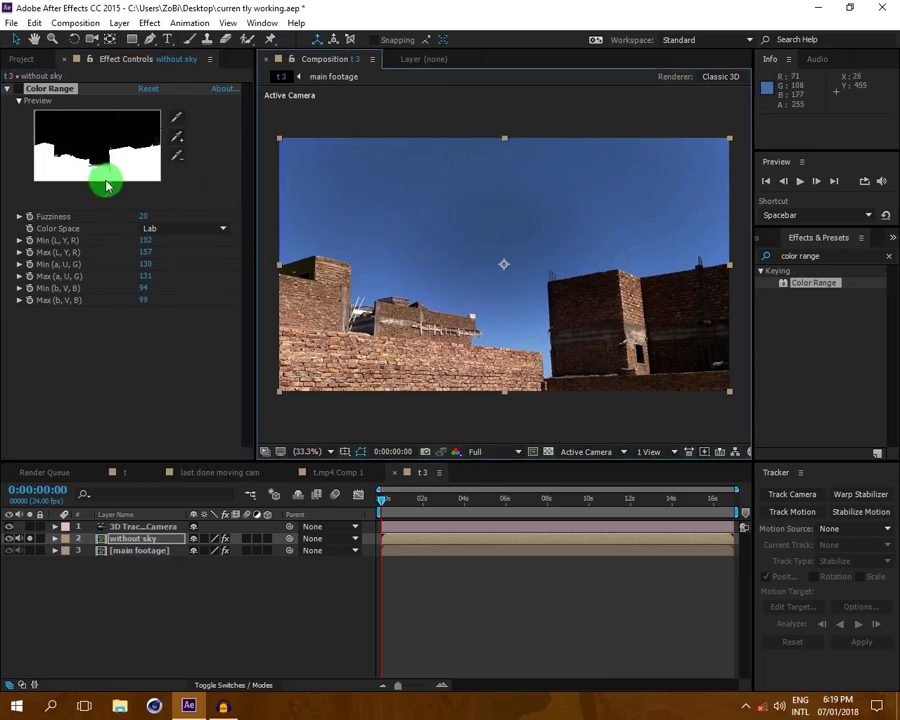
- Re-enable Color Range and add the leftover light-blue sky in the gap between the buildings to the key
click(19, 90)
click(181, 148)
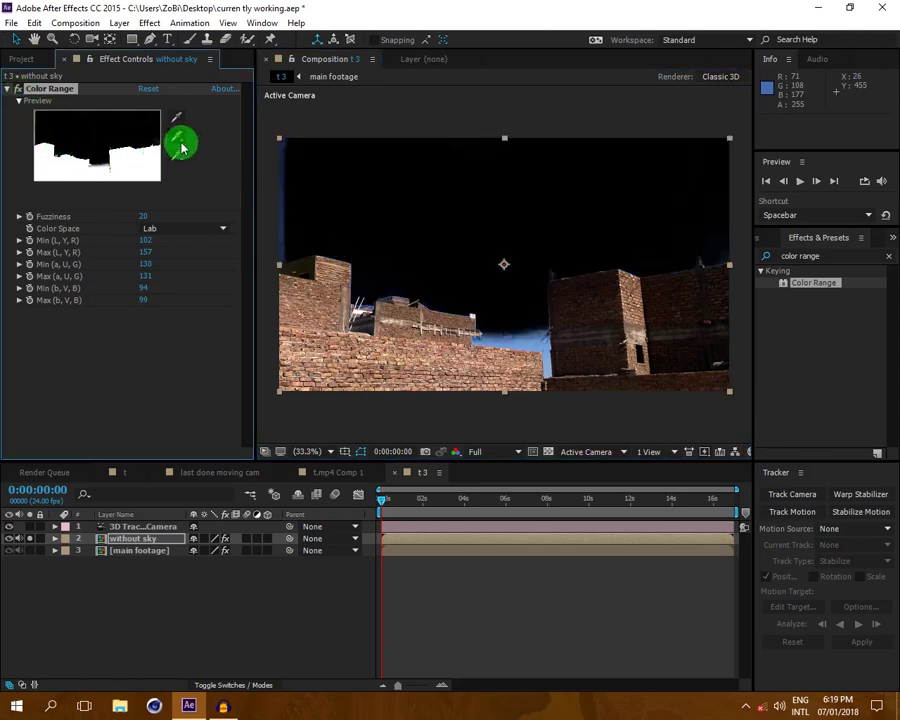
click(422, 322)
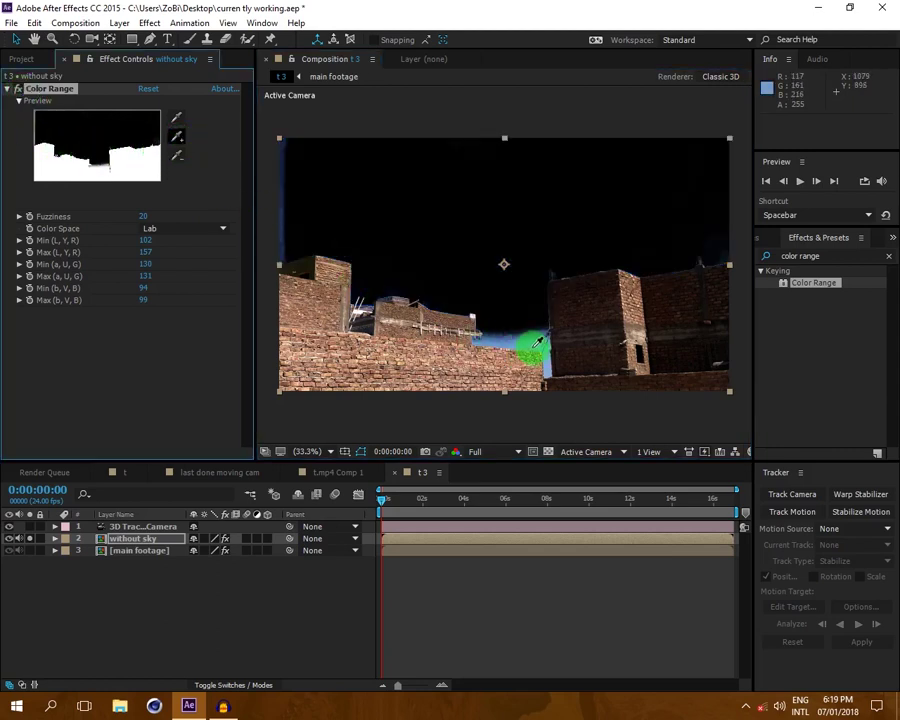
click(533, 350)
click(176, 136)
click(543, 359)
- Add the remaining dark sky tones at 0:00:04:02 and 0:00:05:17 to the Color Range key
click(384, 503)
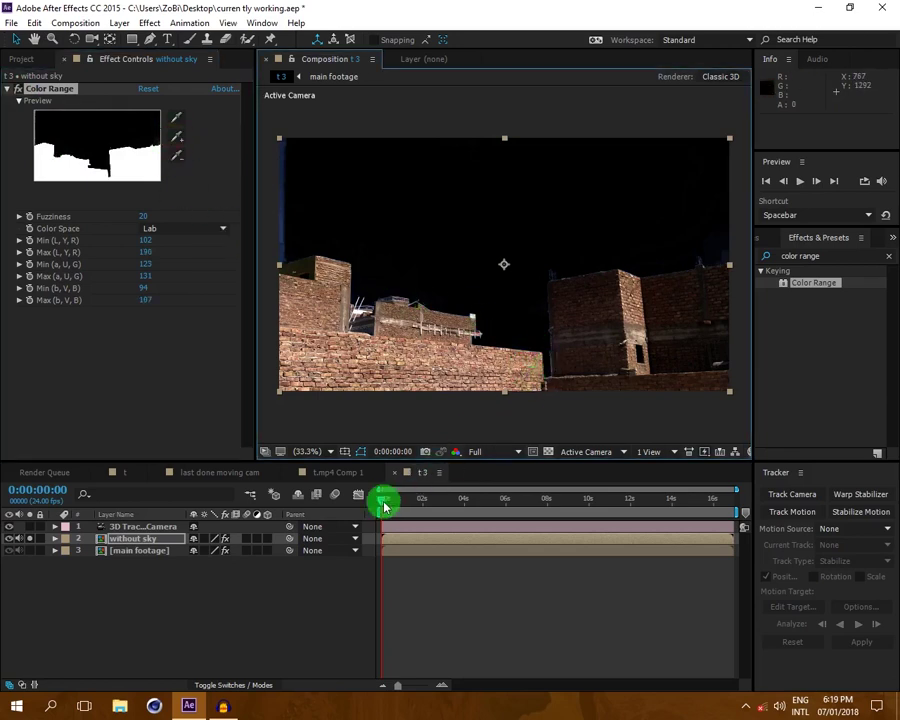
drag(384, 503, 466, 500)
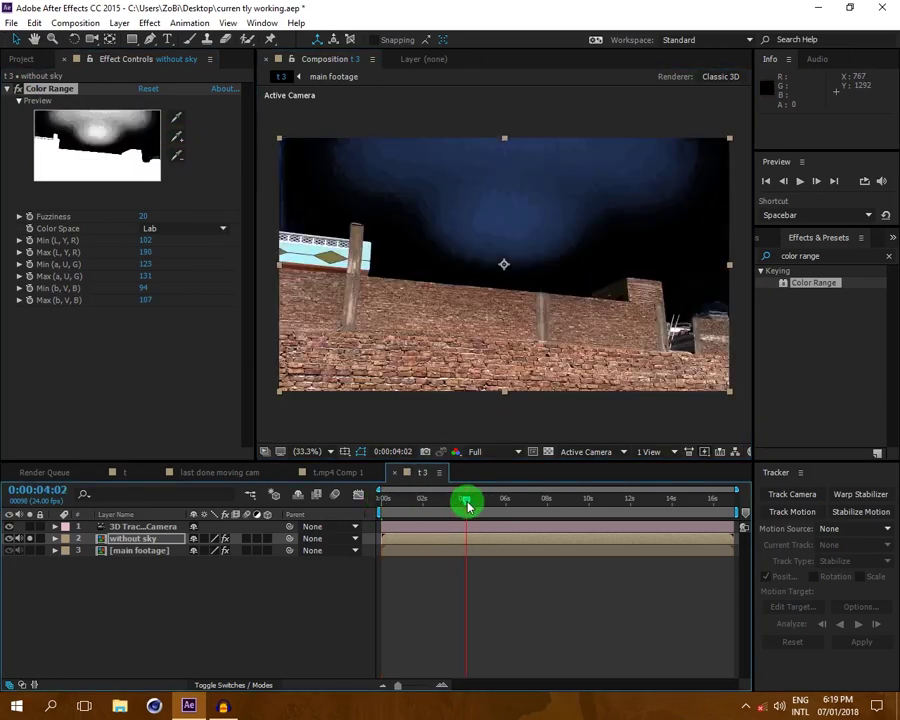
click(176, 100)
click(176, 136)
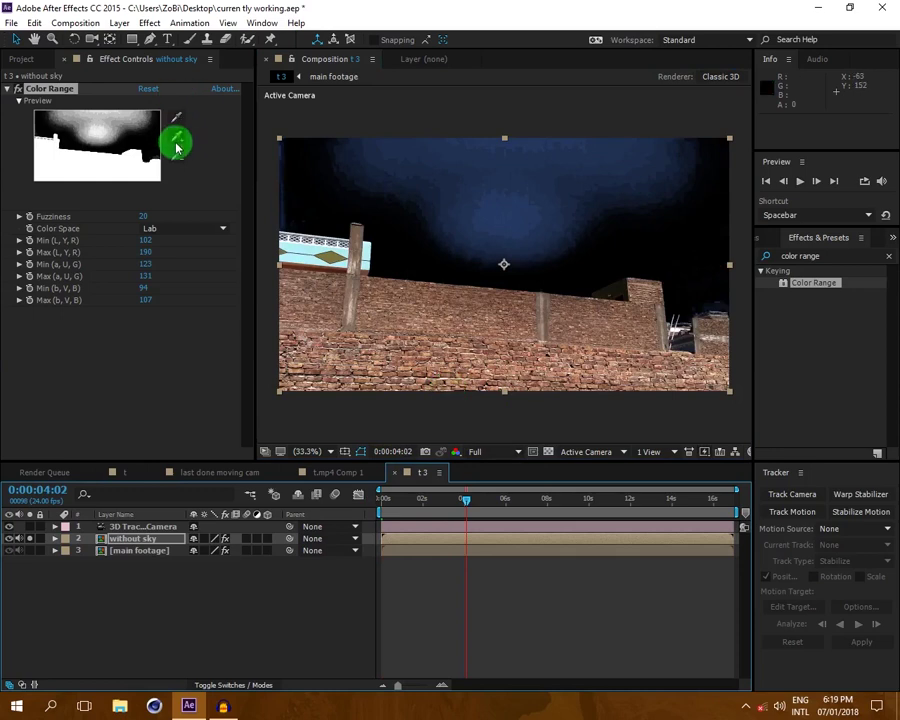
click(515, 212)
click(498, 500)
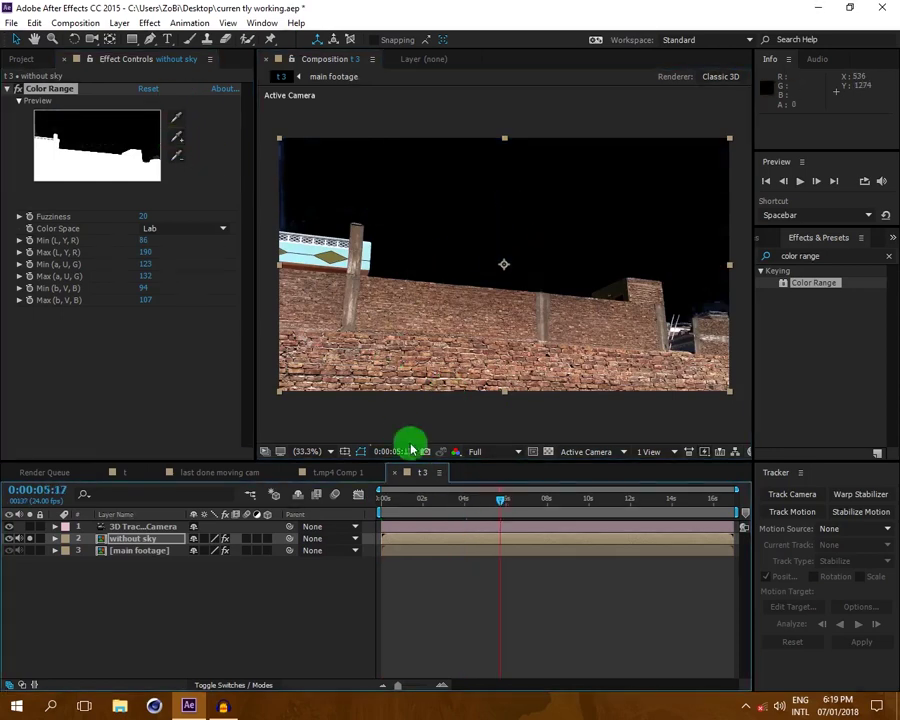
click(176, 136)
click(512, 215)
- Check the keyed-out sky at several times from 0:00:06:15 to near the end of the clip
click(520, 500)
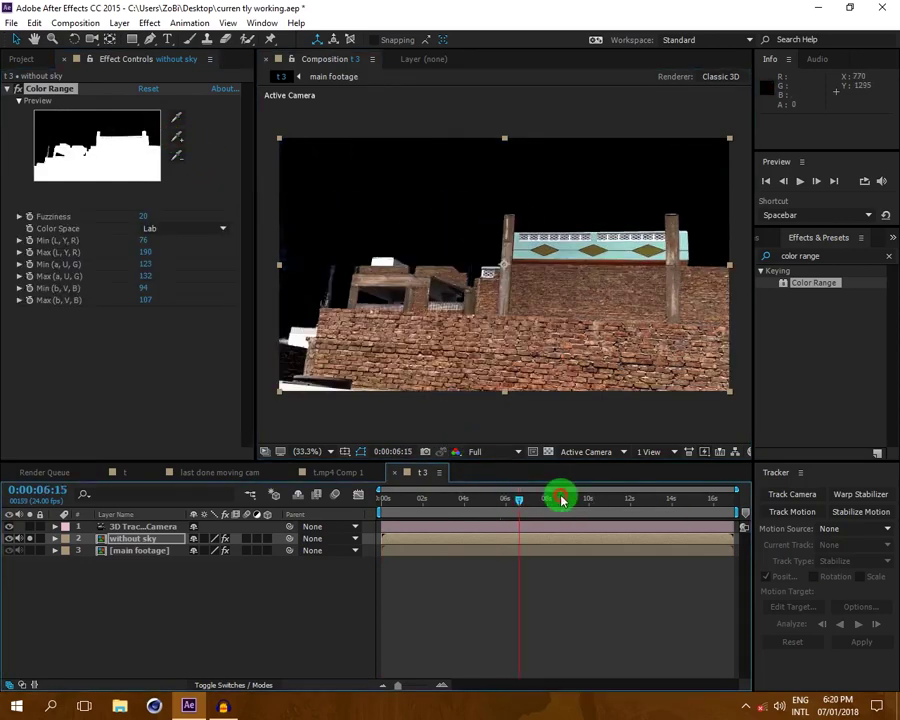
click(562, 501)
click(583, 501)
click(625, 502)
click(677, 501)
click(705, 501)
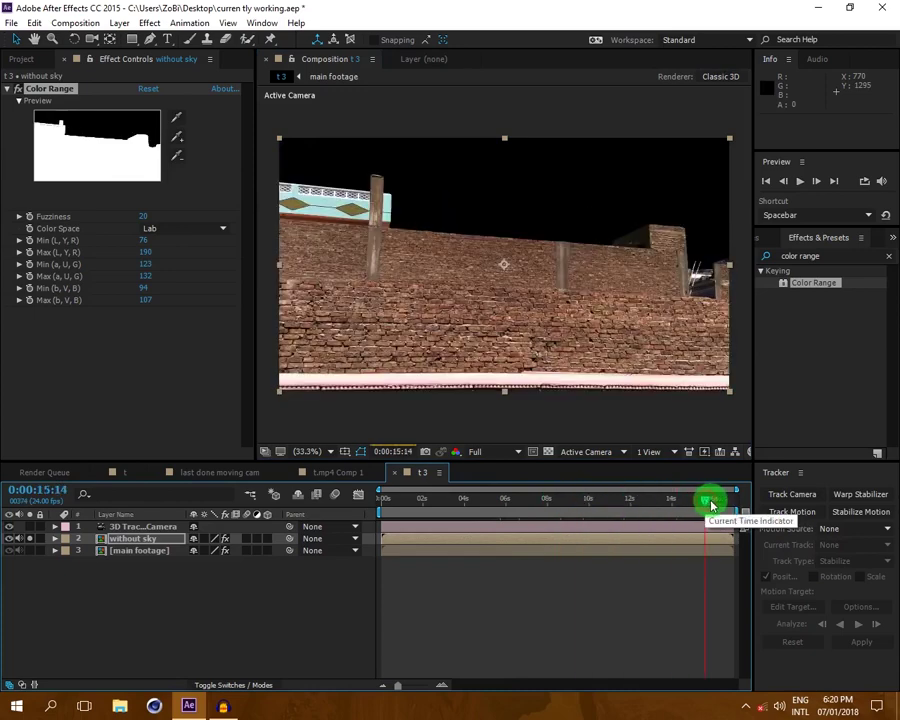
click(720, 502)
- Return to the start of the clip and add the blue strip along the frame's left edge to the Color Range key
drag(719, 497, 405, 503)
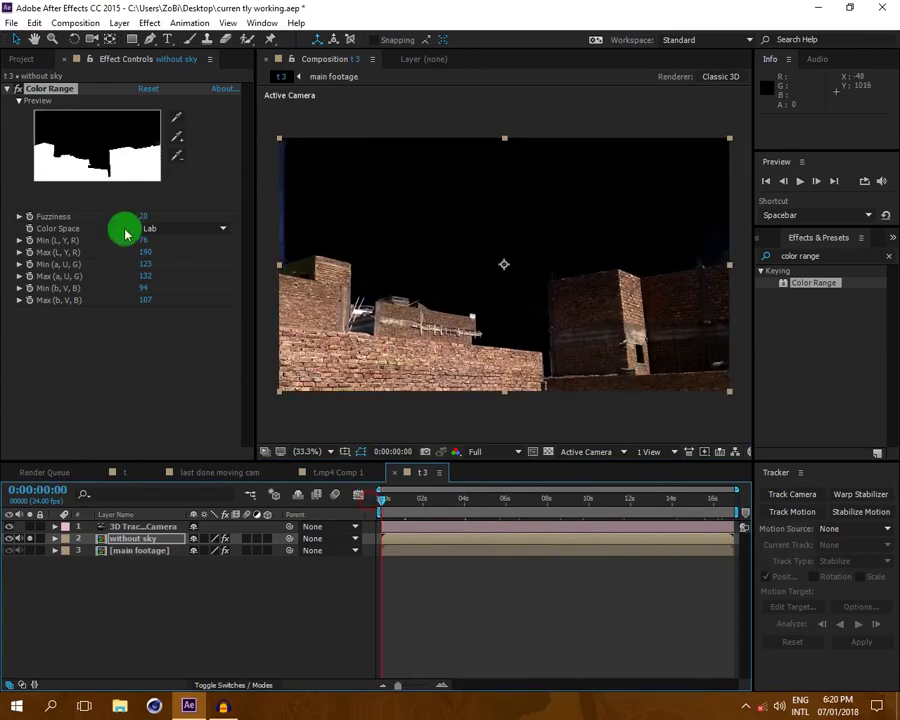
click(177, 137)
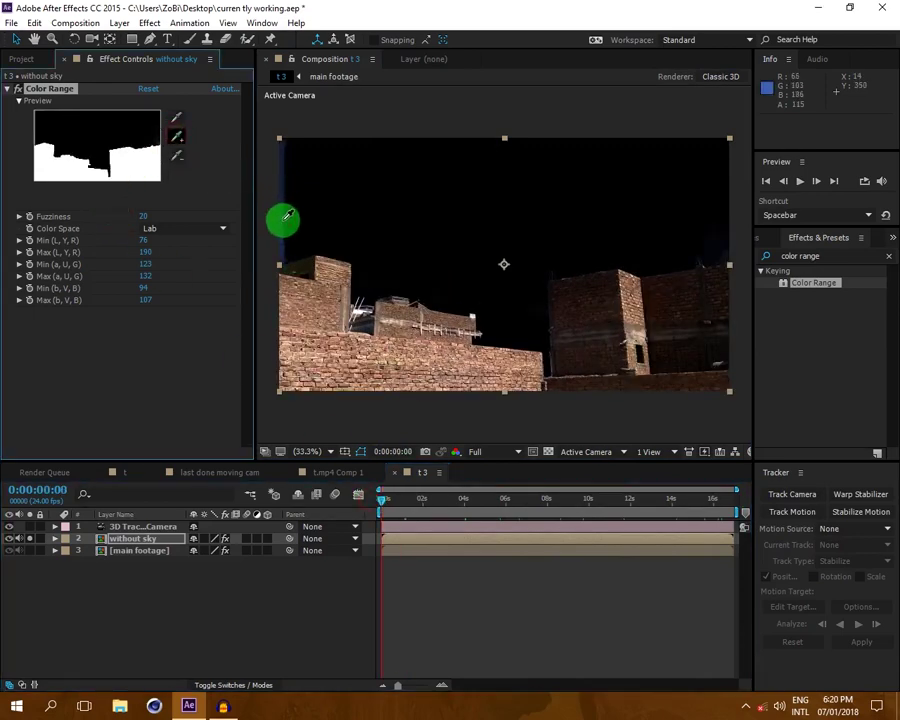
click(287, 217)
- Place galaxy-wallpapers-10.jpg between the without sky and main footage layers and preview it up to 0:00:10:06
click(20, 58)
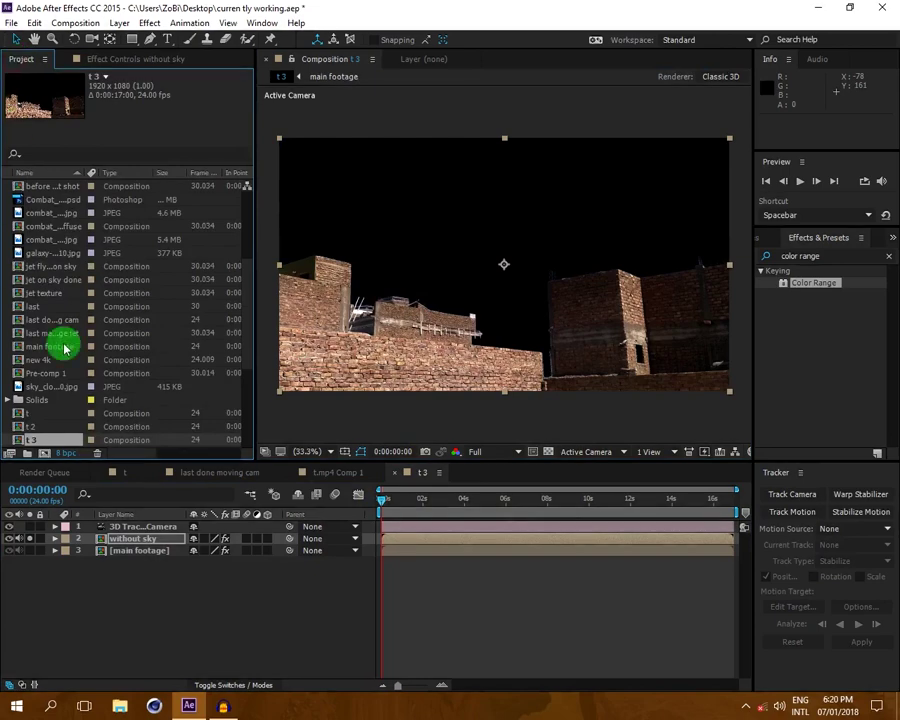
drag(40, 253, 60, 551)
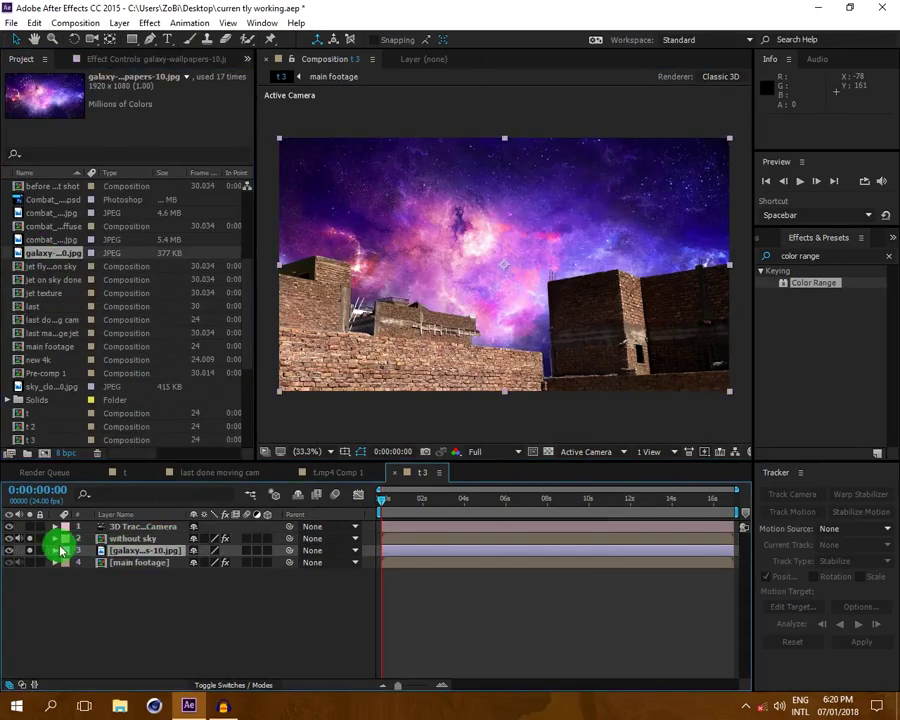
drag(389, 502, 593, 497)
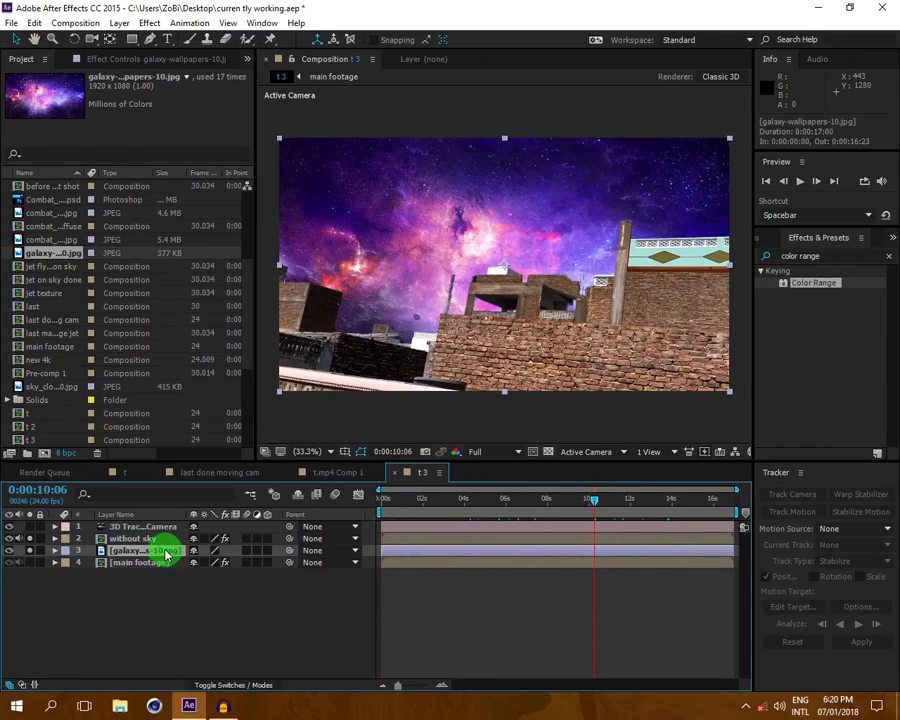
- Make the galaxy wallpaper a 3D layer and check how it follows the tracked camera up to 0:00:13:15
click(226, 684)
click(226, 684)
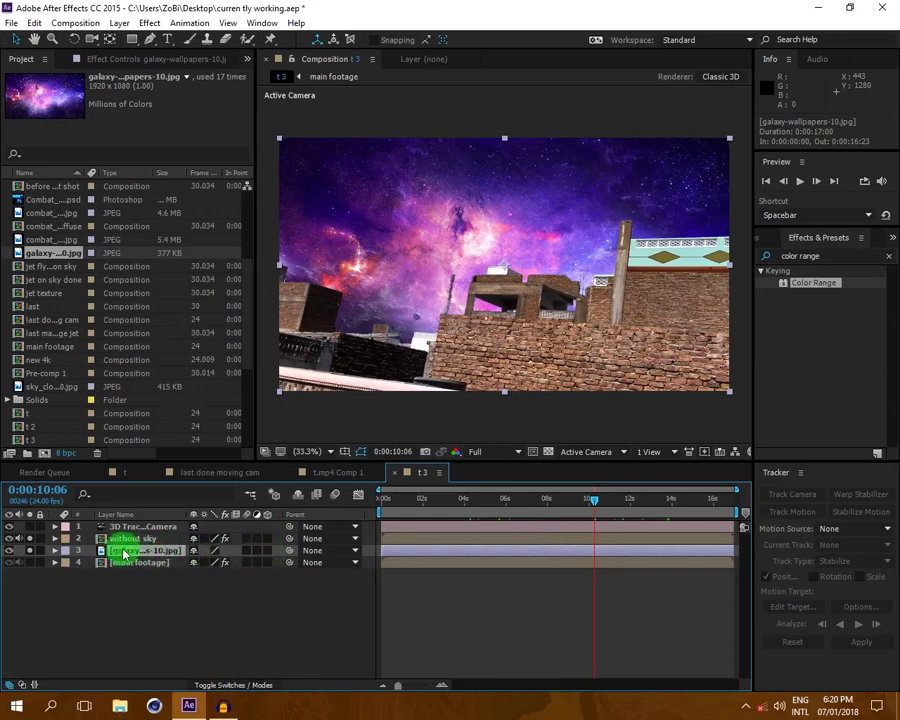
click(267, 551)
drag(597, 502, 663, 503)
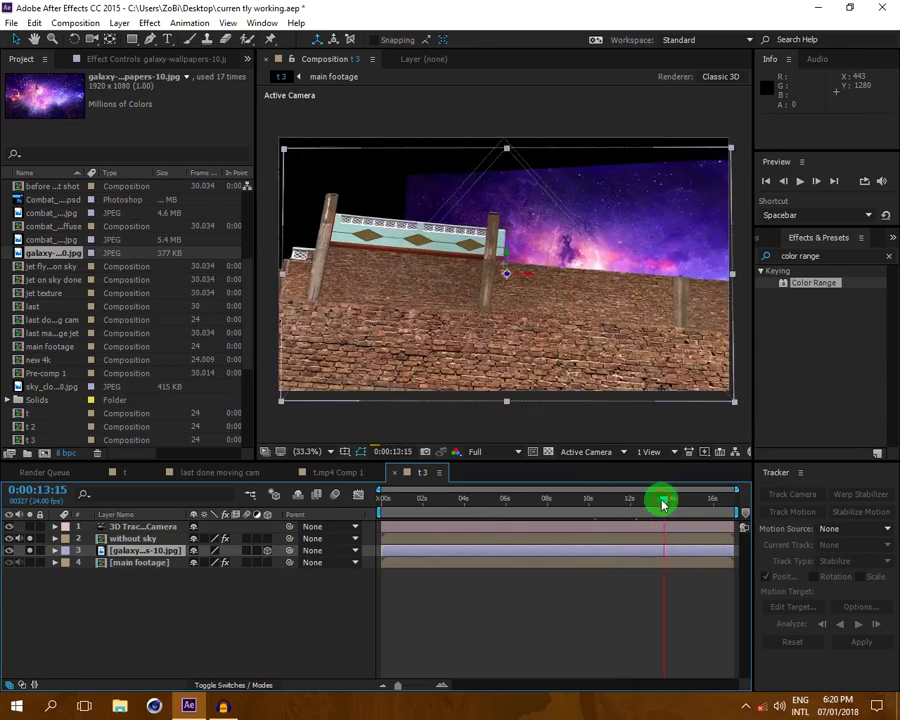
- Raise the galaxy layer vertically to position 960, 327, 0 and check its coverage back to 0:00:04:20
drag(506, 255, 508, 205)
click(663, 500)
drag(663, 500, 483, 500)
- Lower the preview resolution to Quarter, play the composite from about 0:00:02:17 and check the galaxy's coverage at 0:00:06:23
click(480, 452)
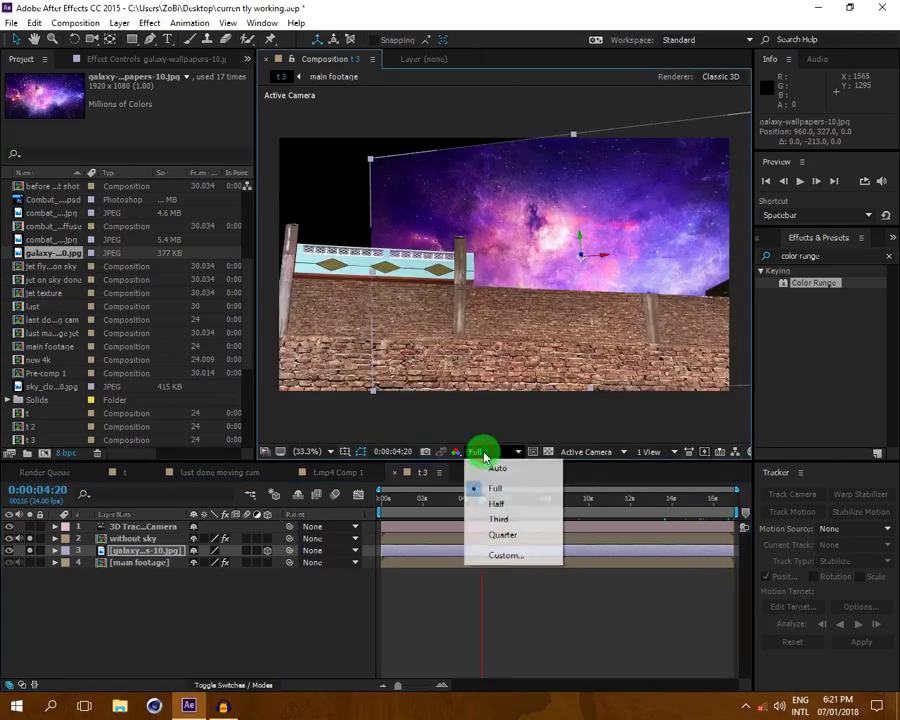
click(493, 536)
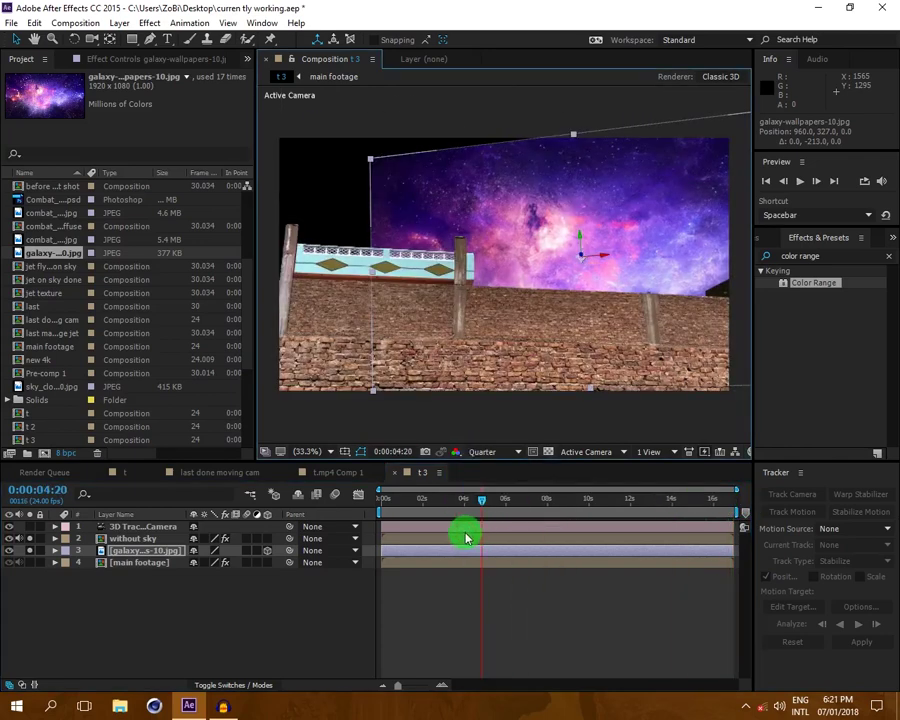
drag(469, 515, 436, 502)
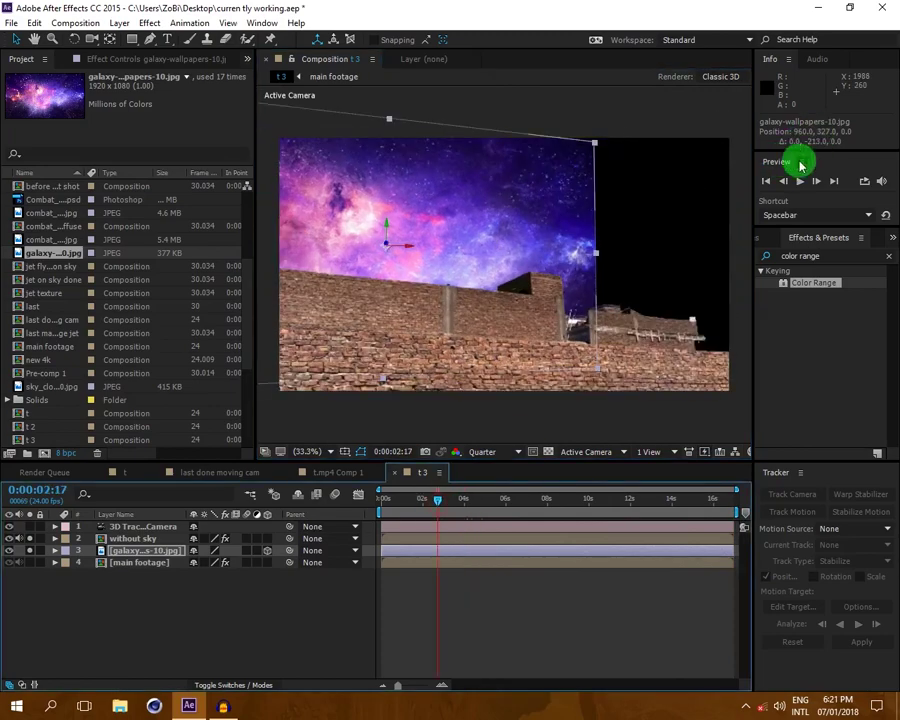
click(800, 181)
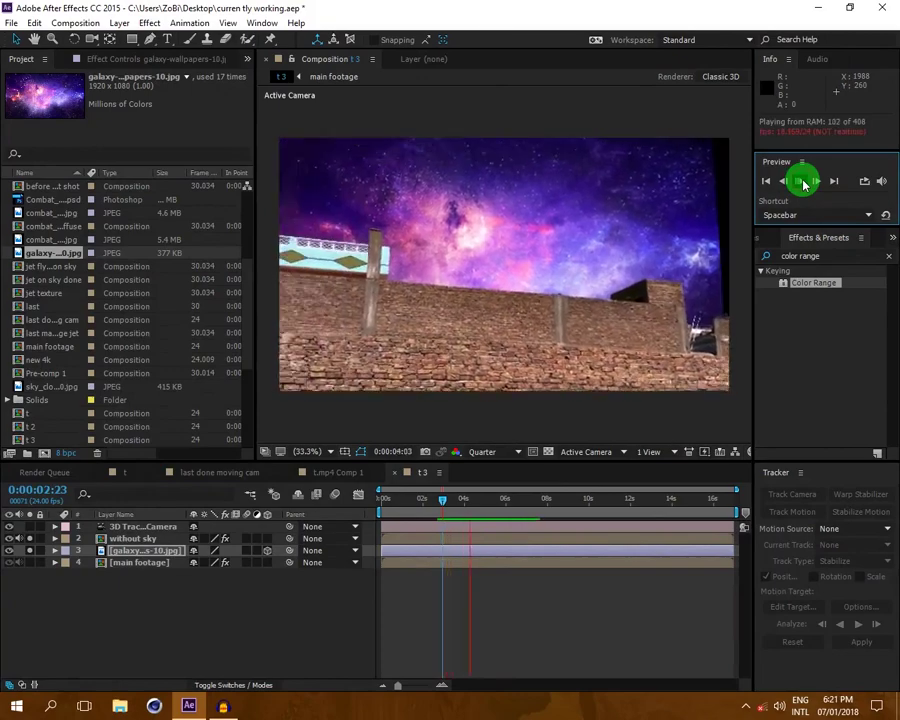
click(443, 508)
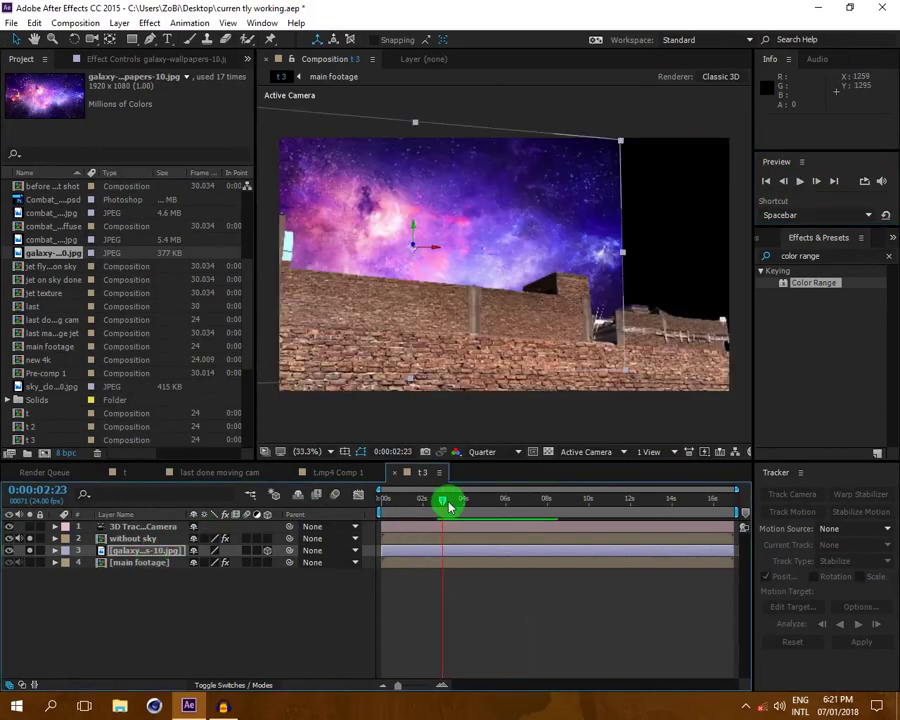
drag(443, 505, 526, 416)
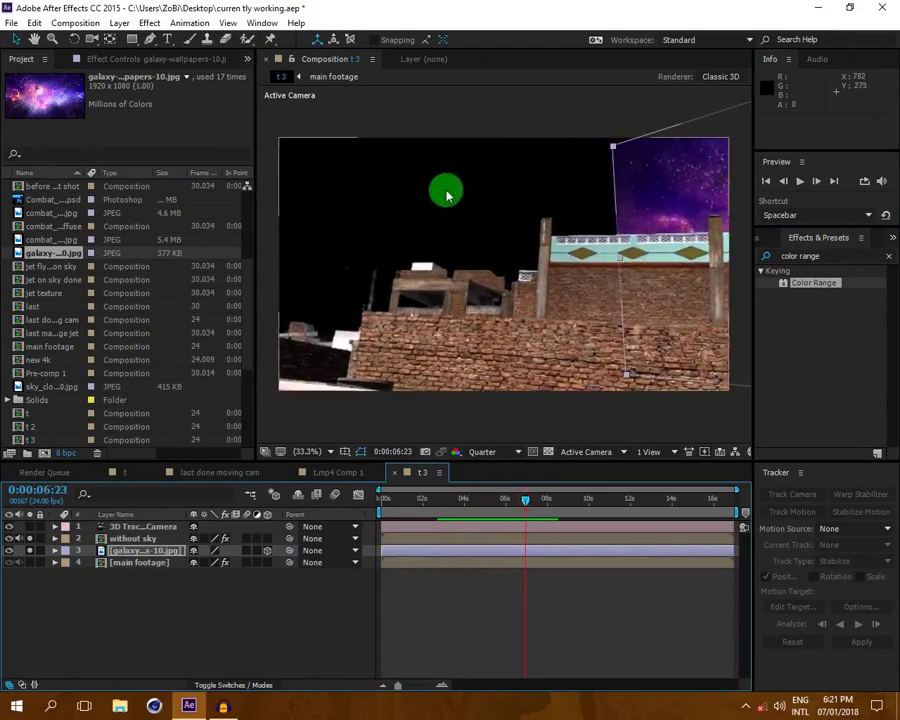
- Raise the galaxy layer to position 960, 162.9, 0 and rotate it to orientation 0°, 0°, 3° at 0:00:03:14
drag(520, 501, 495, 505)
click(656, 246)
drag(656, 235, 656, 197)
drag(502, 516, 456, 508)
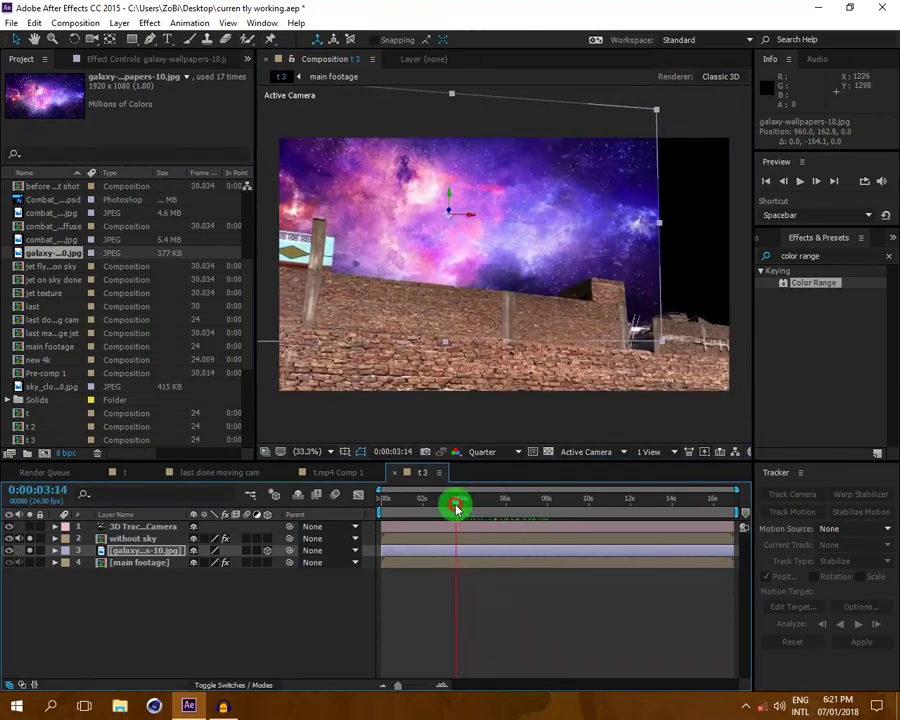
click(74, 40)
click(442, 145)
drag(442, 145, 450, 207)
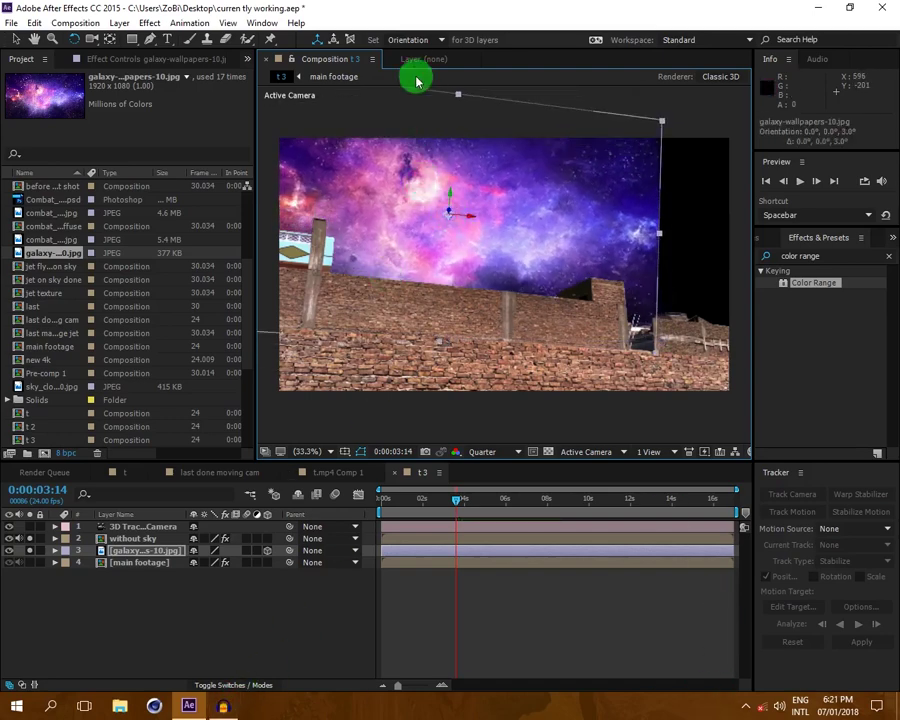
- Duplicate the galaxy layer and place the upper copy beside the original at position 2304.6, 233.4, 0
key(ctrl+d)
click(168, 553)
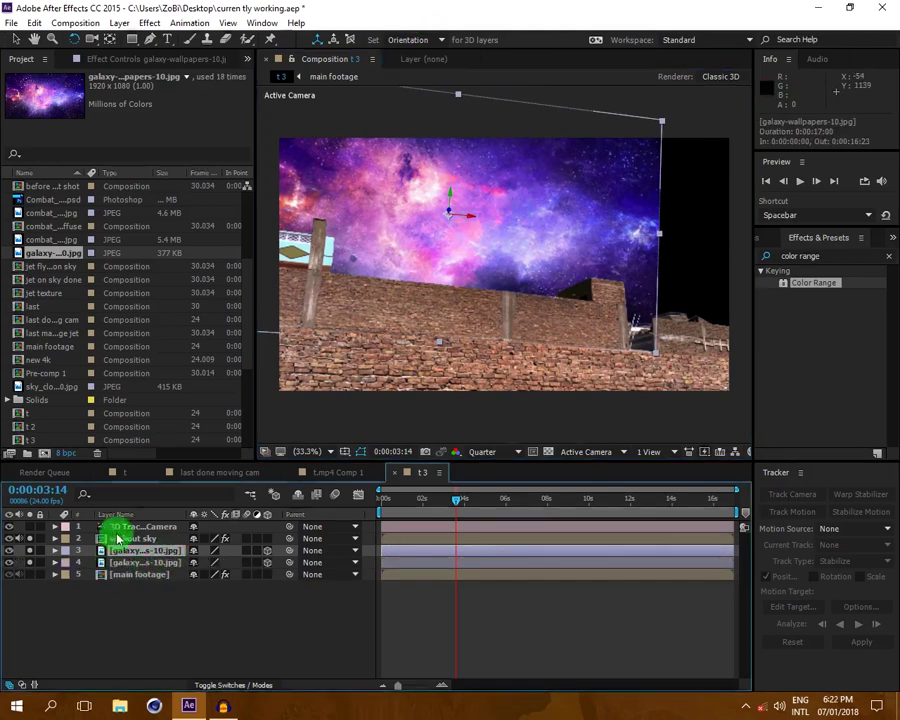
click(15, 39)
drag(473, 222, 786, 243)
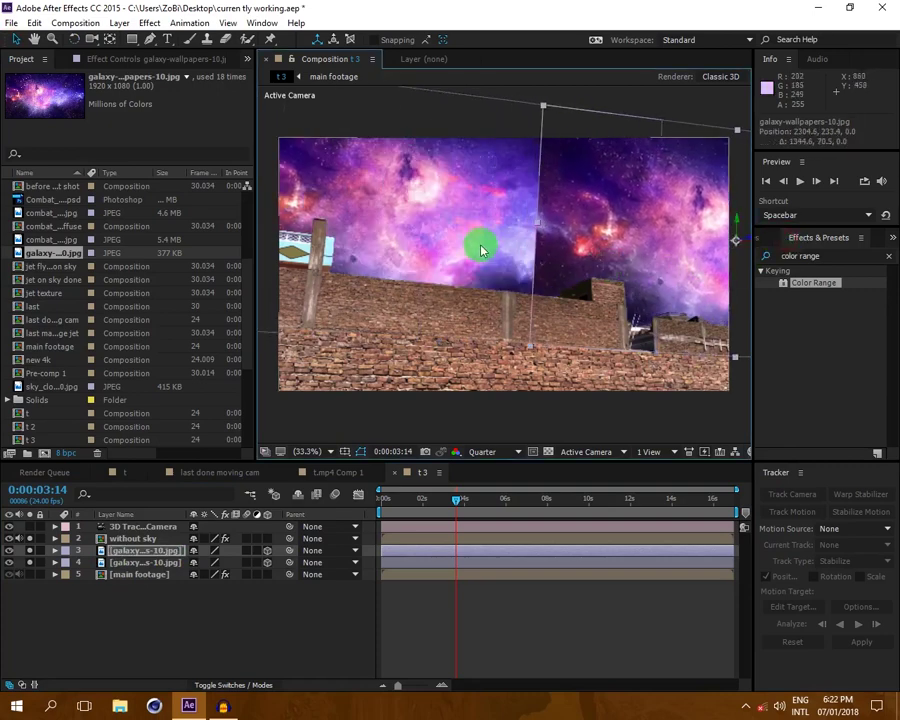
drag(521, 266, 321, 255)
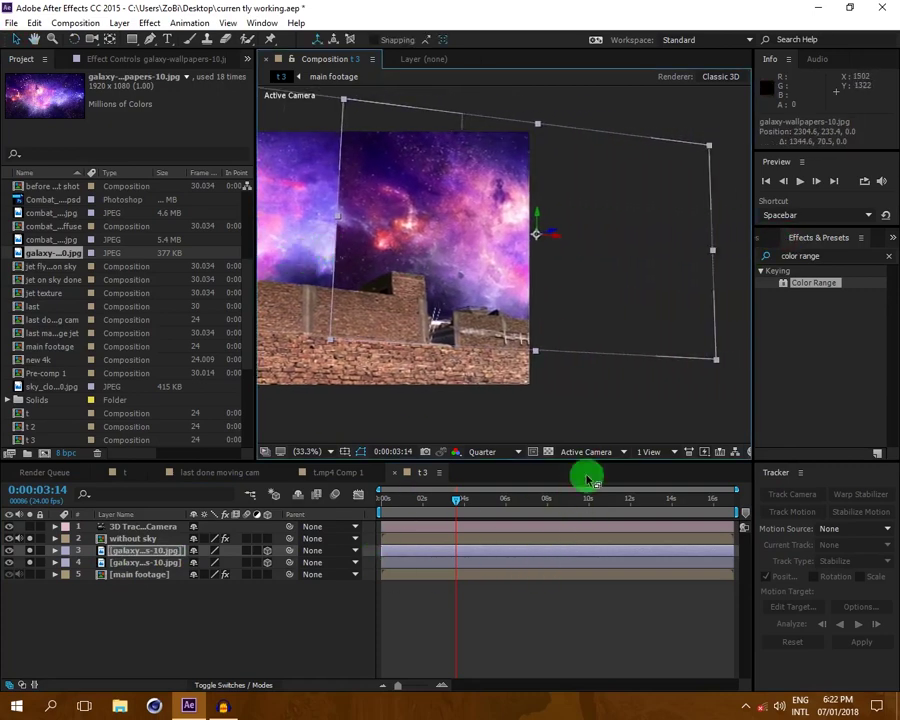
- Examine from the Top view how the tracked camera's field of view sweeps past the galaxy layers up to 0:00:16:23
click(586, 455)
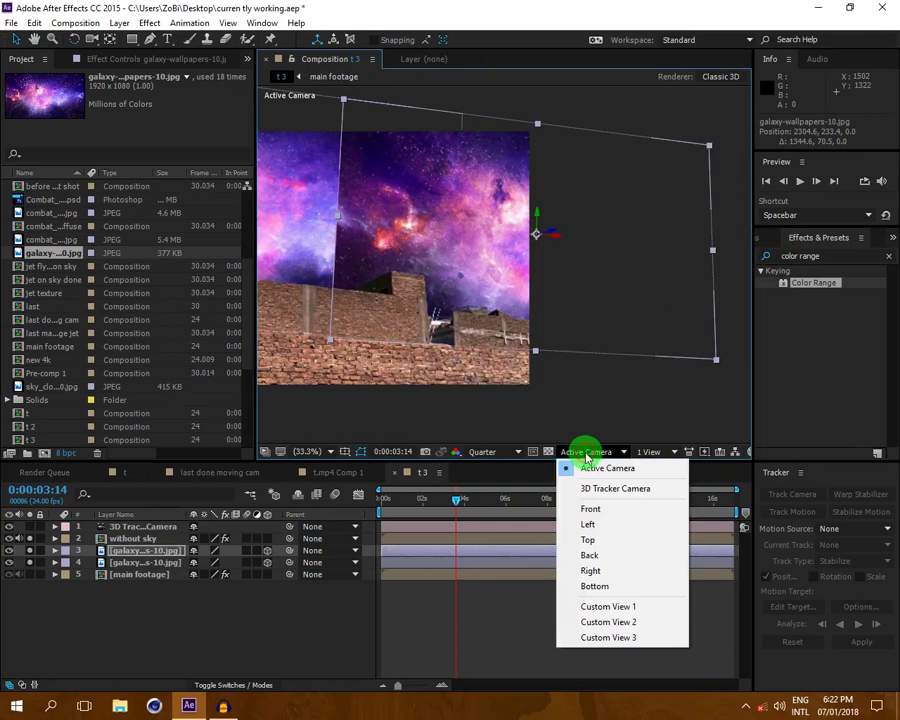
click(589, 539)
key(h)
drag(532, 352, 576, 307)
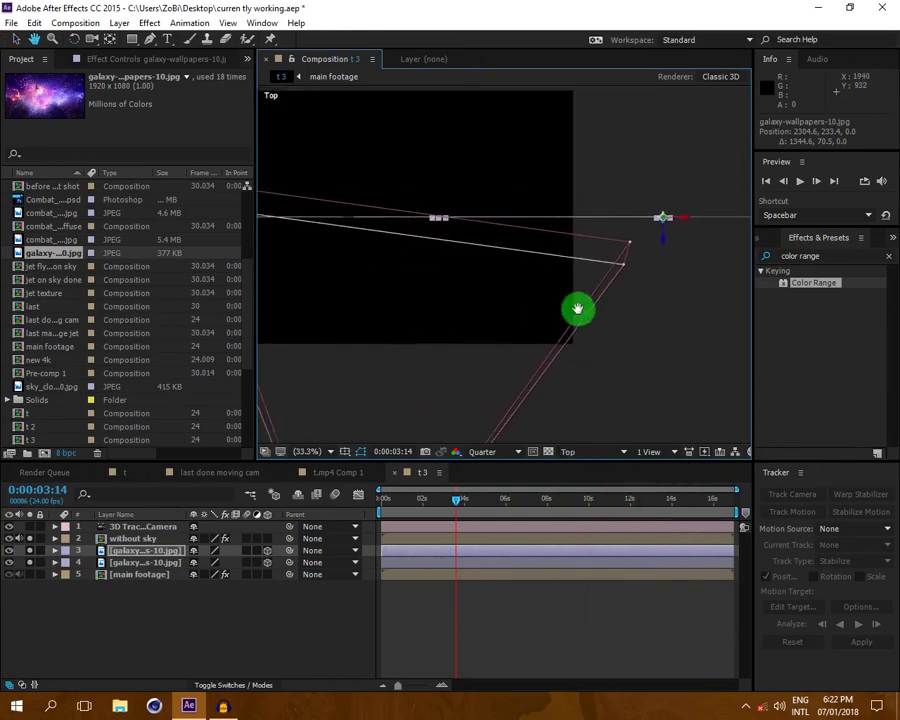
scroll(508, 319, down, 4)
key(v)
drag(457, 503, 556, 490)
scroll(369, 322, up, 2)
drag(369, 322, 521, 243)
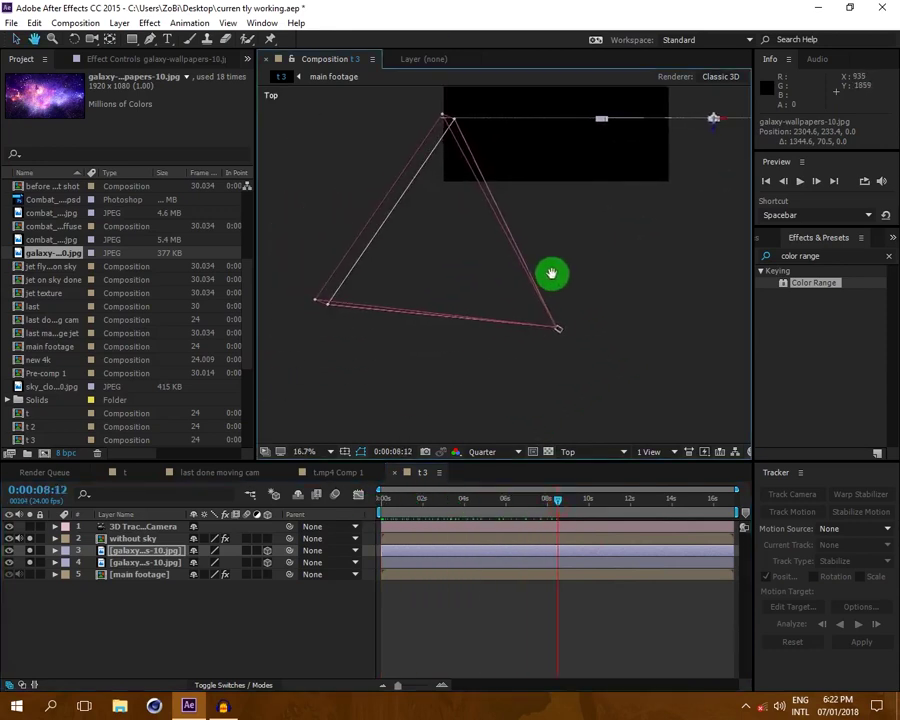
drag(498, 496, 737, 497)
drag(487, 325, 396, 252)
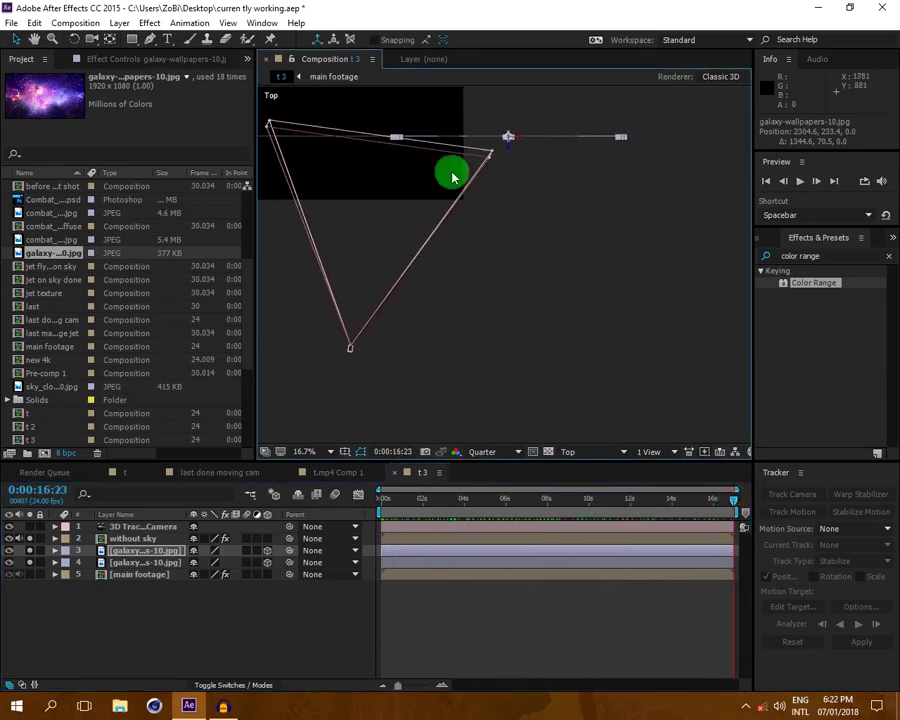
- In the Top view, rotate the duplicate galaxy to orientation 0°, 22°, 3° and move it to position 2995.3, 273.2, -189.1
drag(520, 140, 603, 141)
click(137, 556)
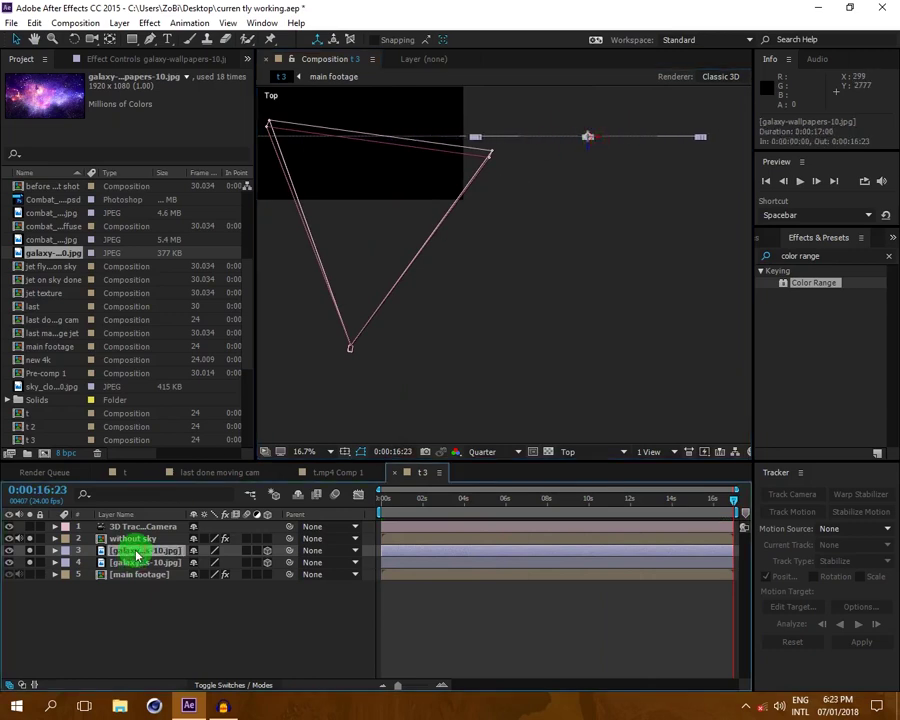
key(r)
click(208, 567)
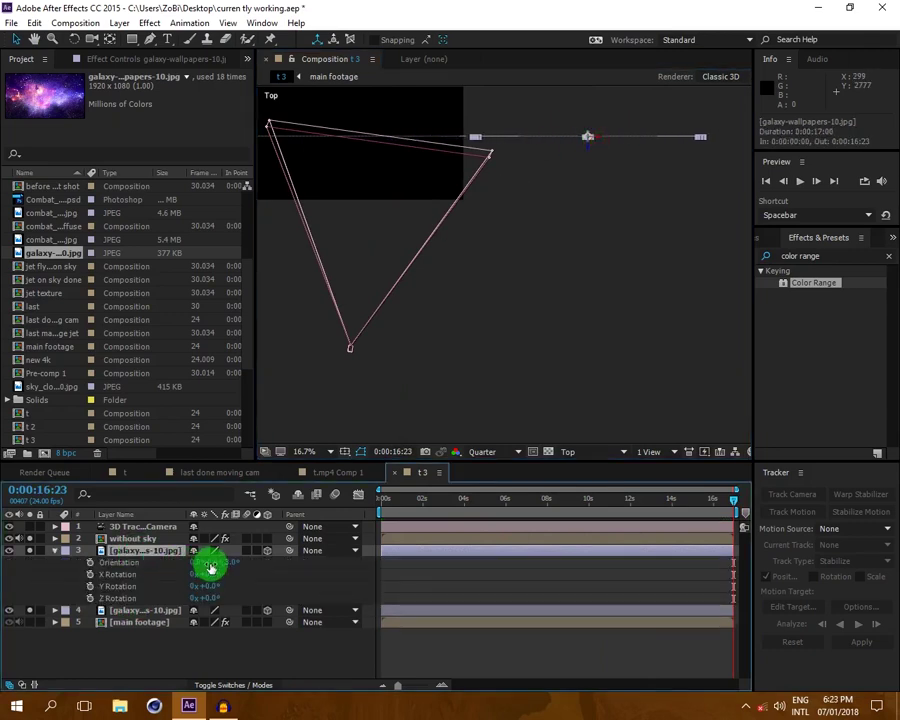
drag(214, 563, 584, 176)
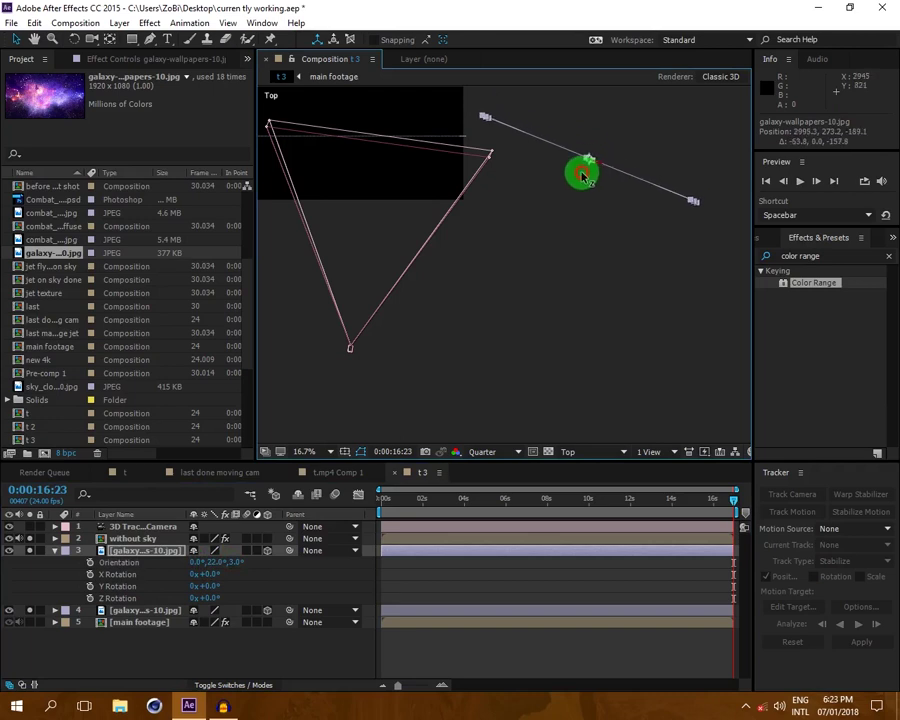
- Turn the duplicate galaxy further to orientation 0°, 34°, 3° and move it closer, to position 2859.7, 273.2, -405.8
click(220, 574)
drag(220, 565, 233, 561)
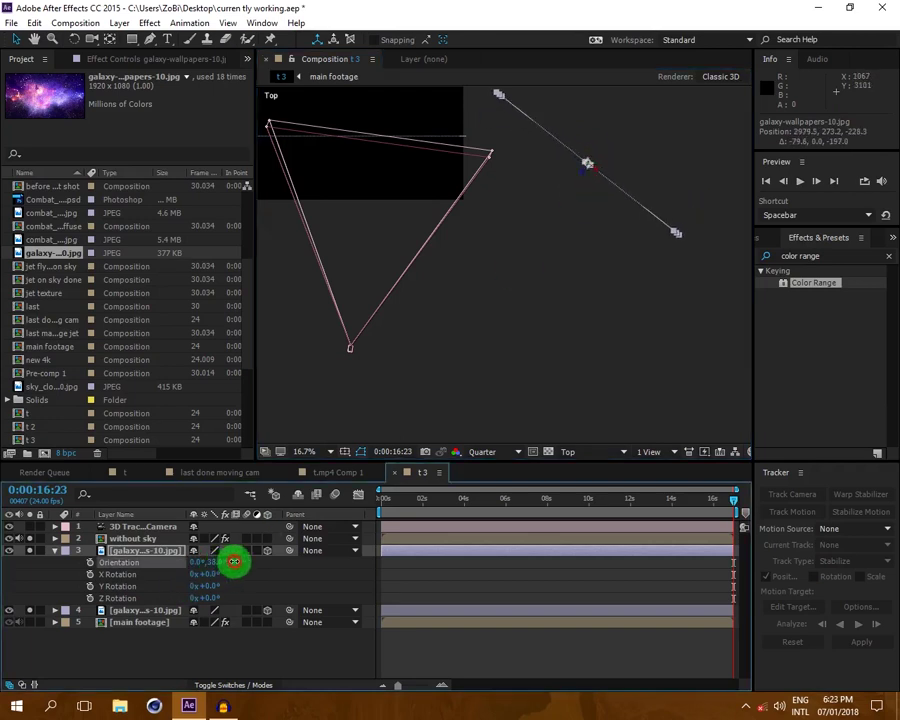
click(593, 181)
drag(584, 177, 571, 199)
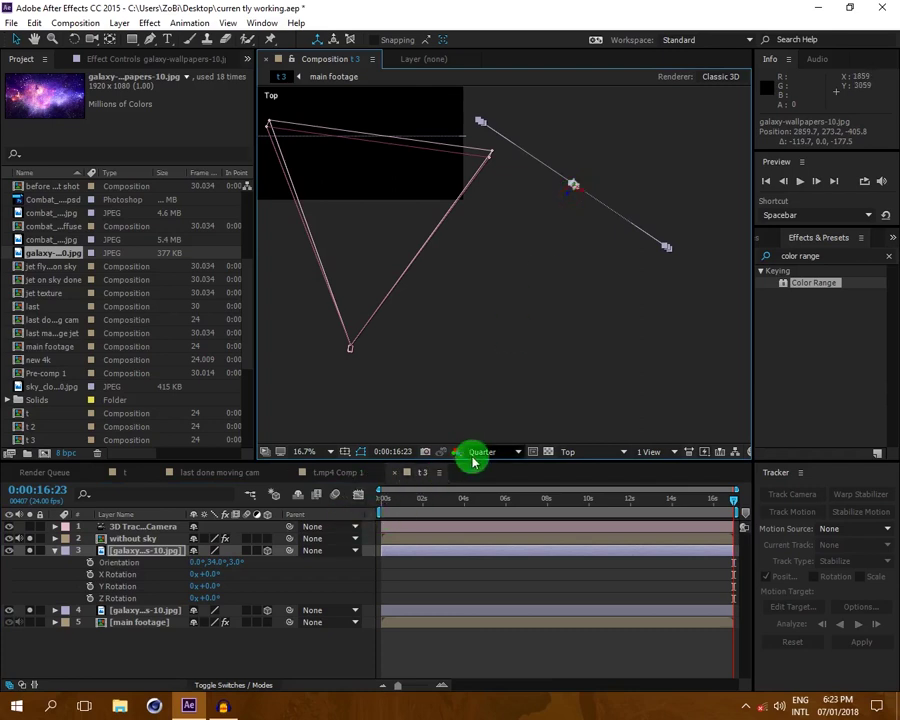
- Return to the Active Camera view and overlap the duplicate with the original galaxy at position 2439.4, 290, -349
click(570, 452)
click(582, 466)
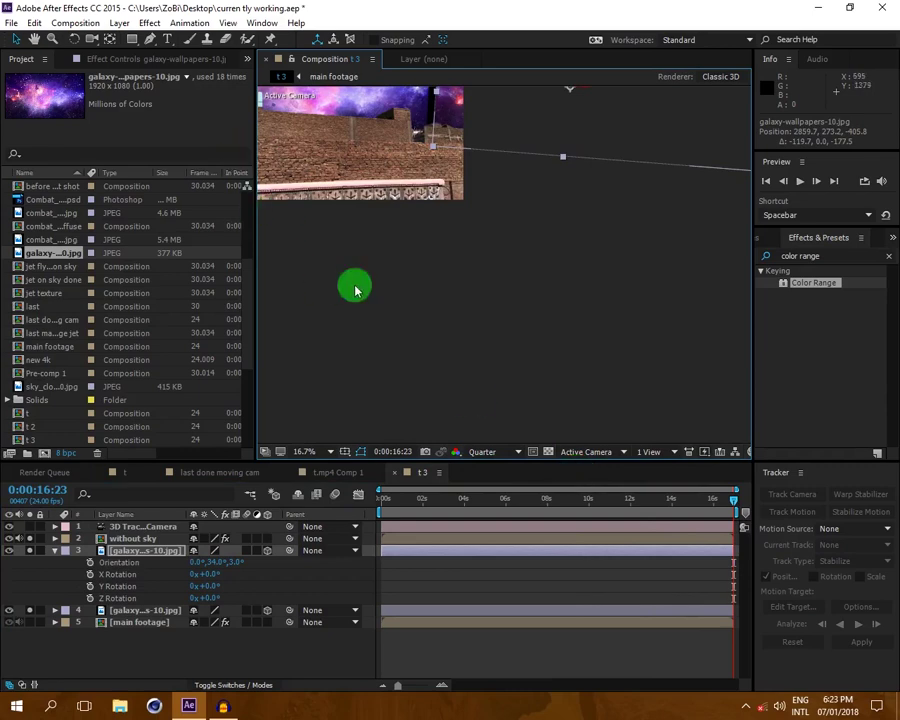
scroll(442, 315, down, 2)
scroll(448, 304, up, 4)
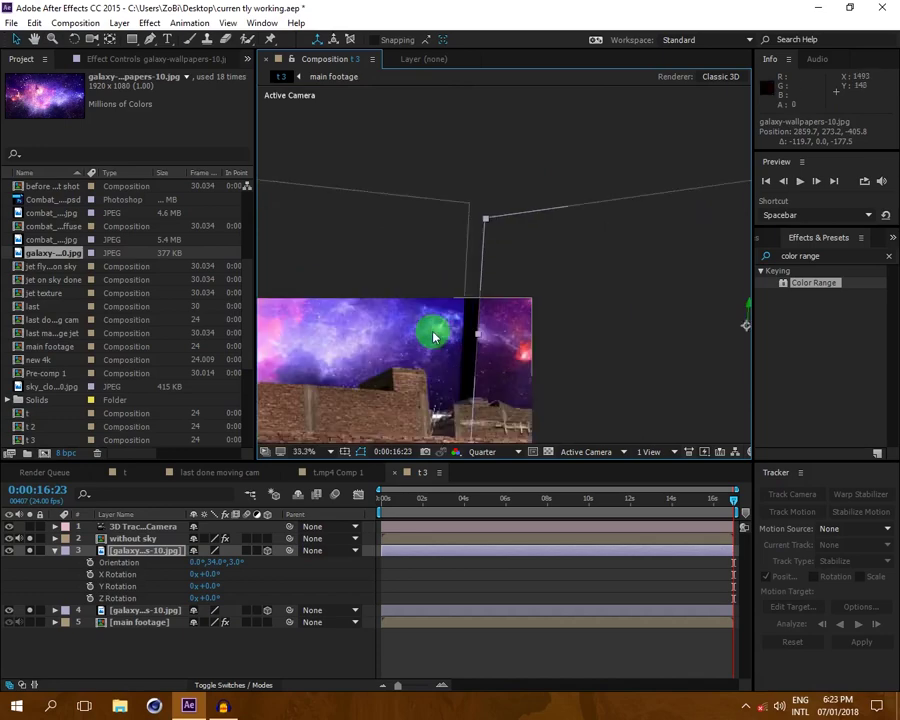
drag(545, 258, 466, 295)
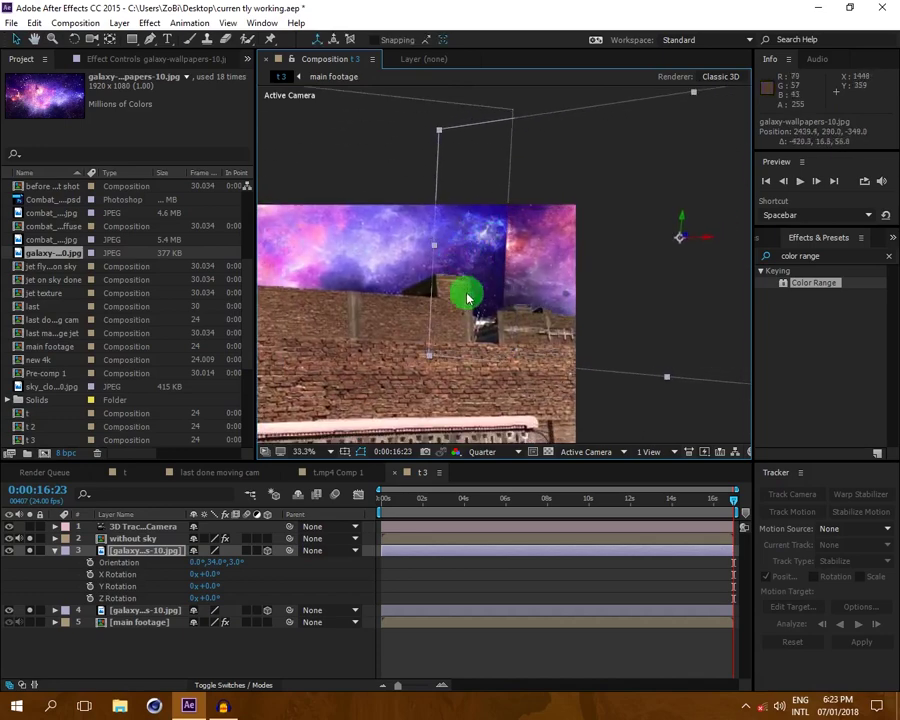
- Draw a closed Pen mask around the original galaxy layer, slightly inside the edge where it overlaps the duplicate
click(126, 611)
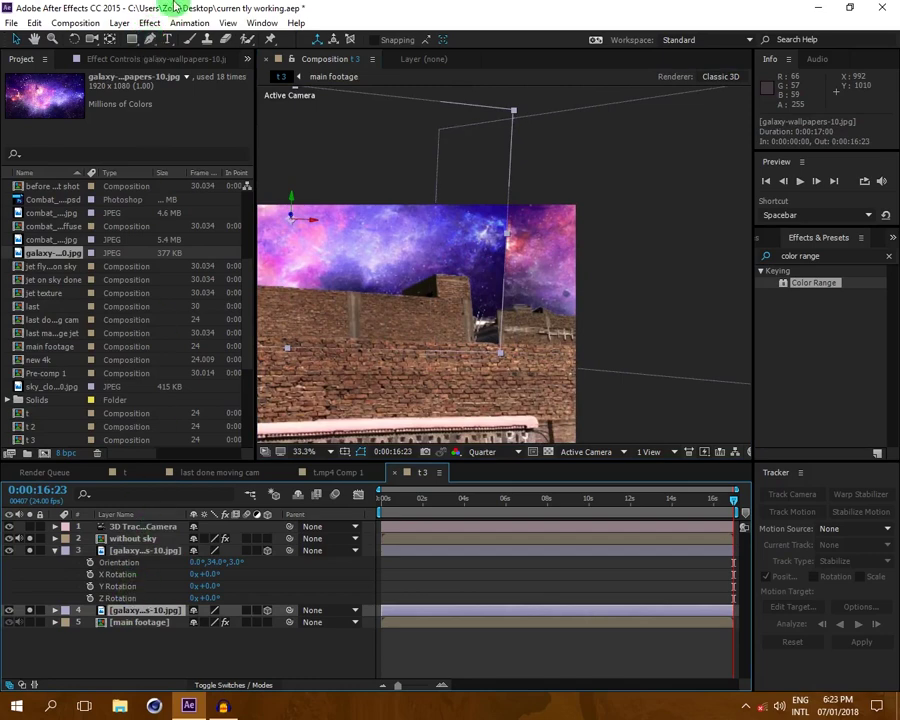
click(150, 39)
drag(400, 206, 560, 173)
click(575, 168)
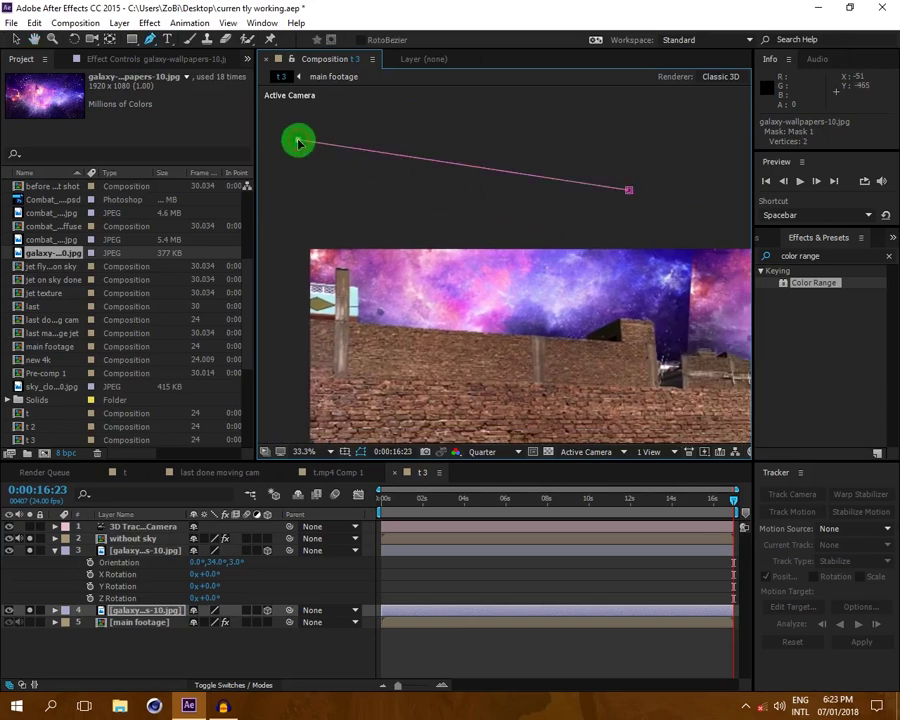
click(275, 344)
click(643, 385)
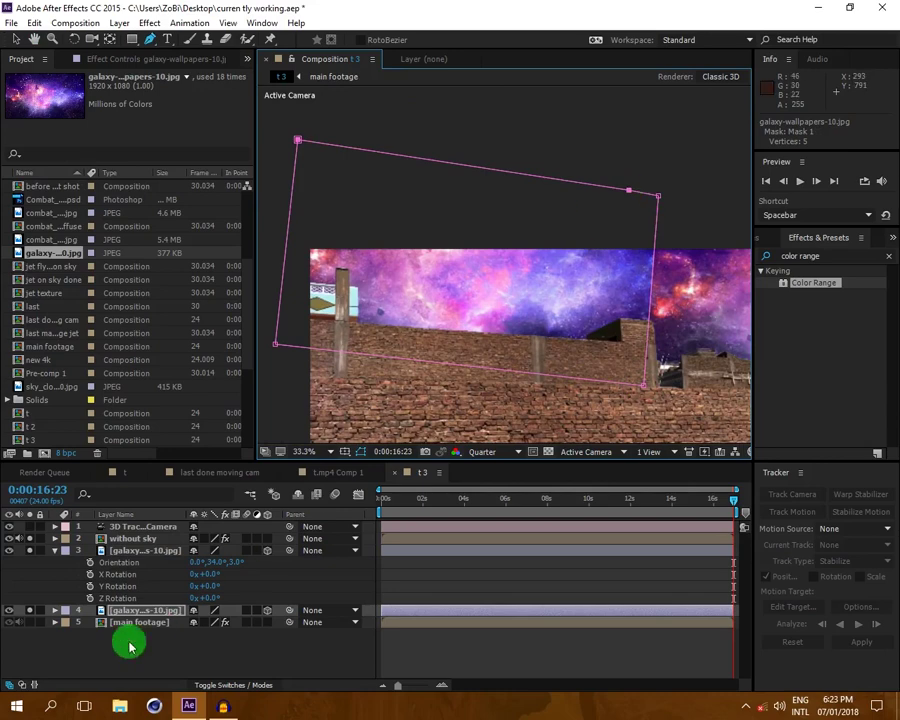
- Set the original galaxy's Mask Feather to 299 pixels and check the blended sky back to 0:00:12:06
click(113, 610)
key(f)
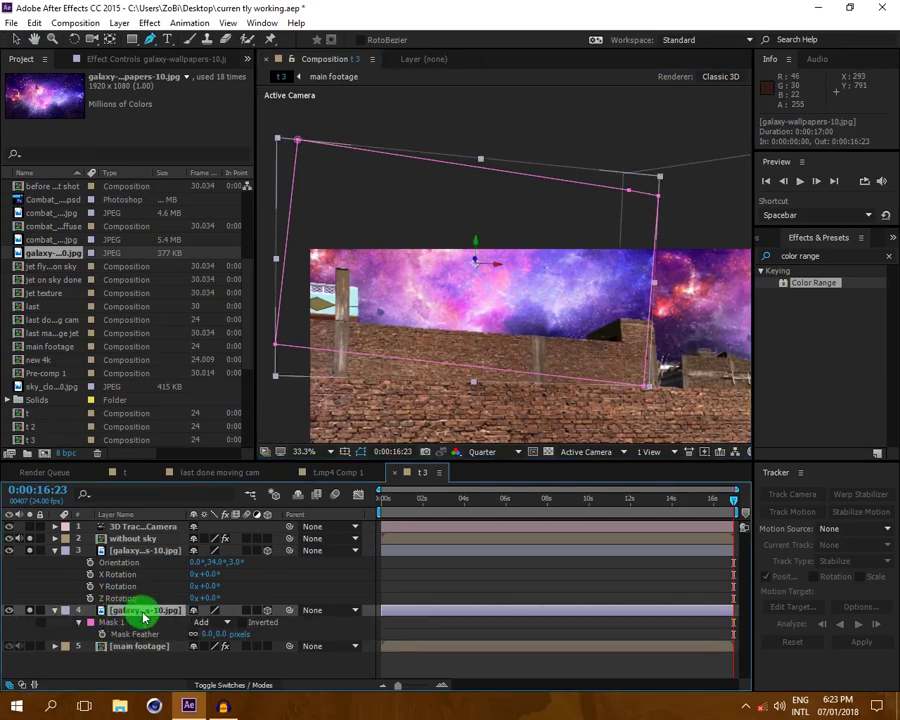
drag(207, 634, 257, 628)
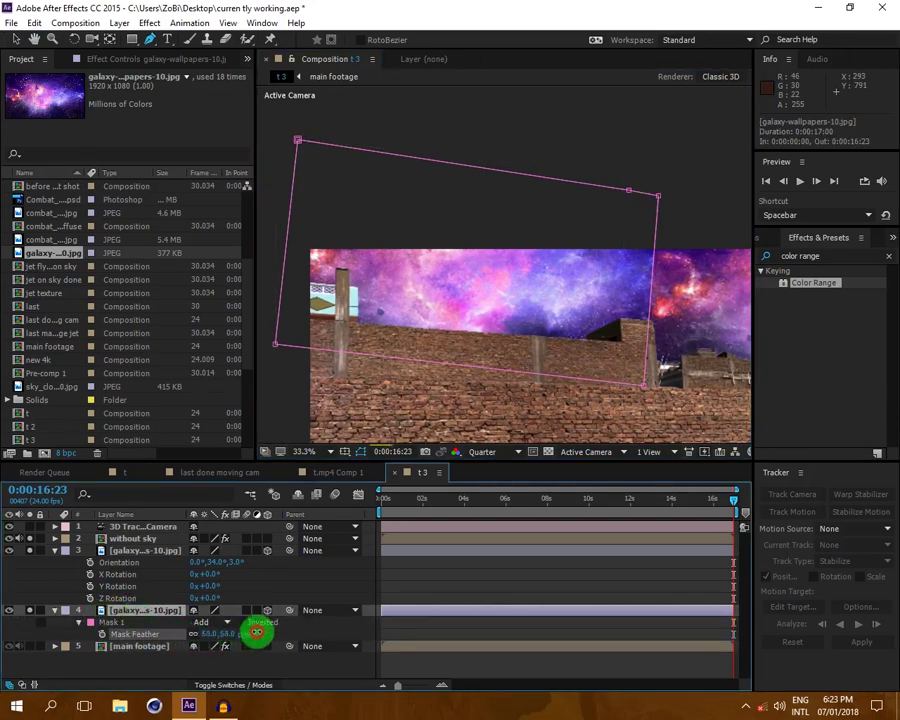
click(314, 660)
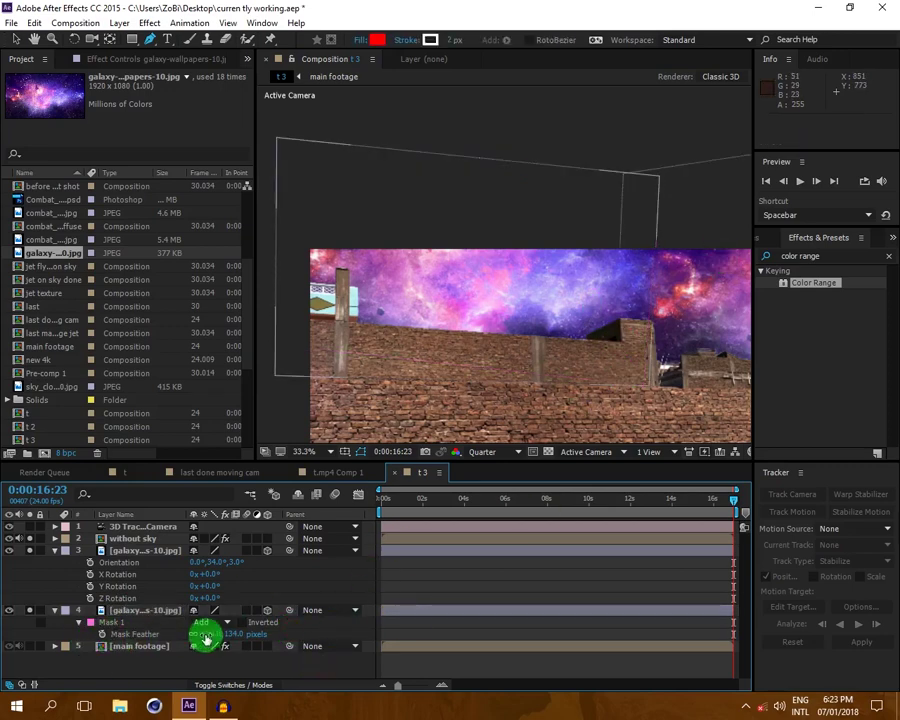
drag(207, 634, 316, 648)
click(310, 660)
key(h)
mouse_move(532, 422)
mouse_down()
mouse_move(531, 348)
mouse_move(522, 336)
mouse_up()
key(g)
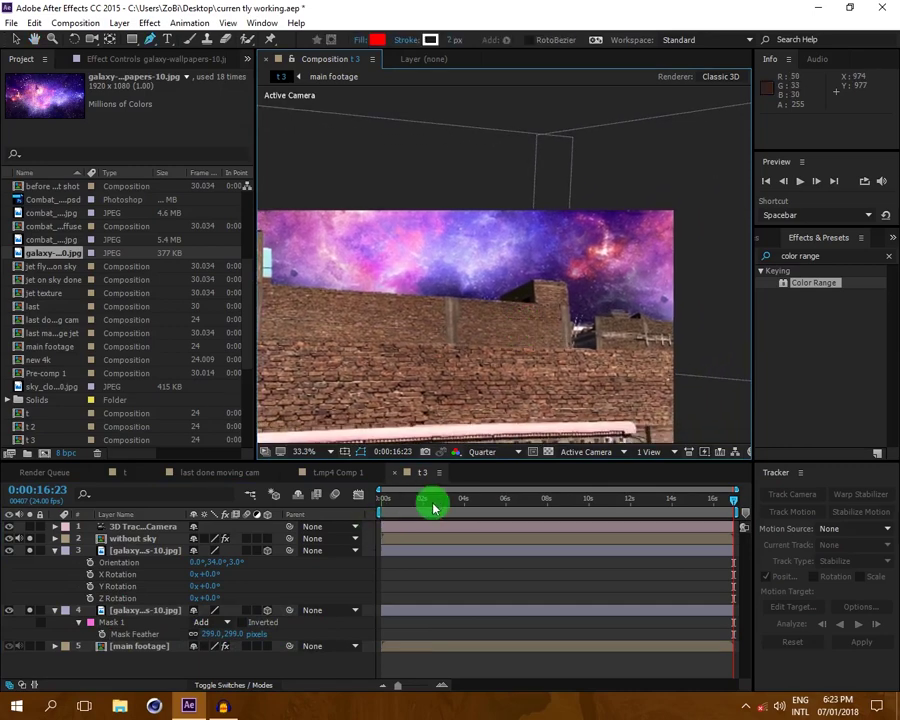
drag(735, 505, 634, 501)
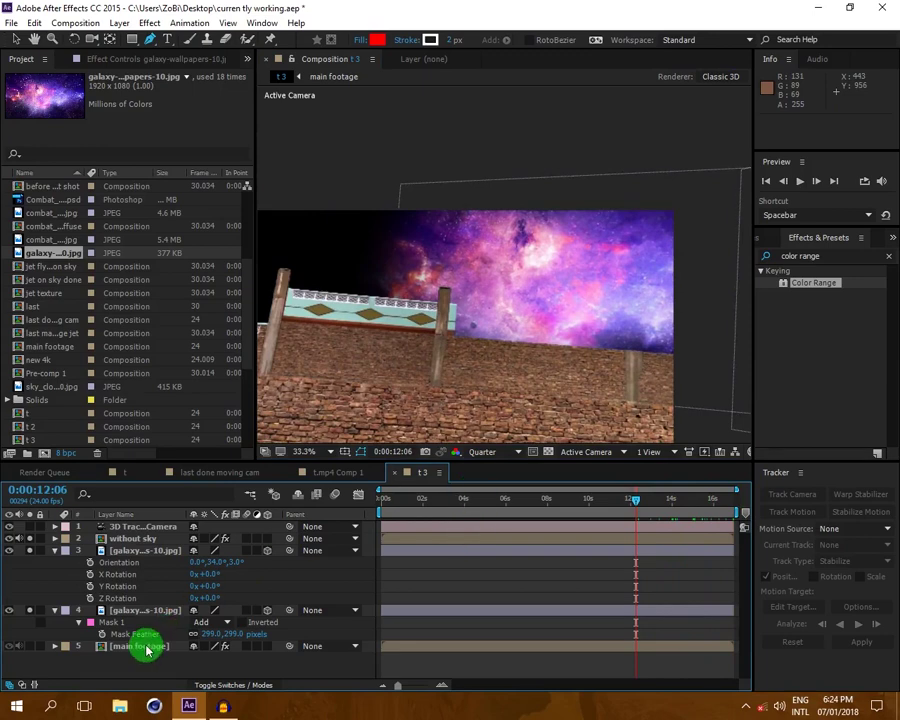
- Turn off the Brightness & Contrast effect on t.mp4 in the main footage composition and go back to t 3
double_click(147, 647)
click(140, 526)
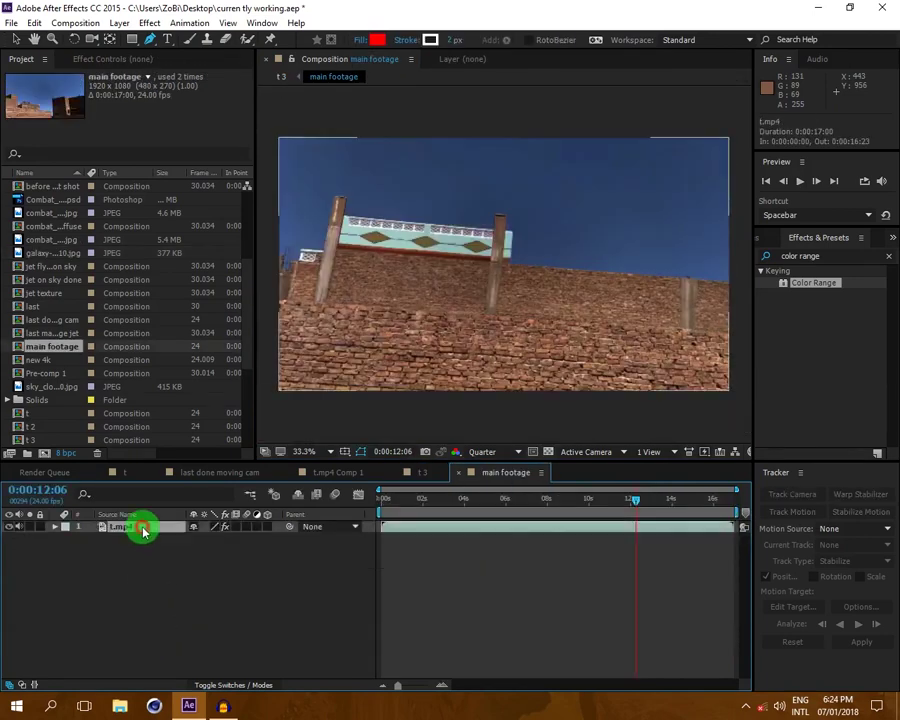
click(129, 59)
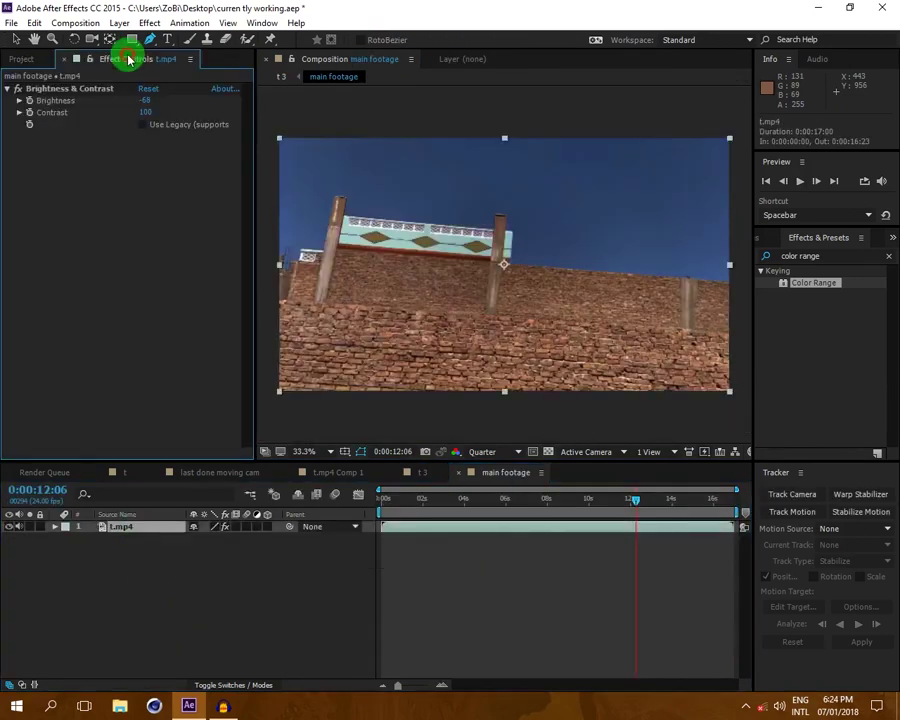
click(17, 89)
click(62, 93)
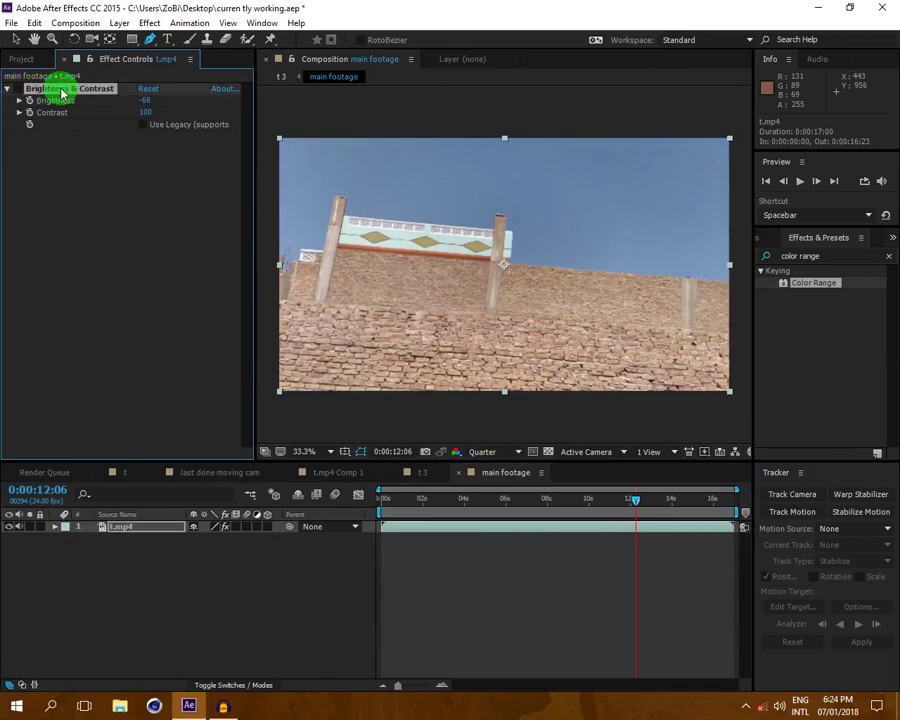
click(422, 471)
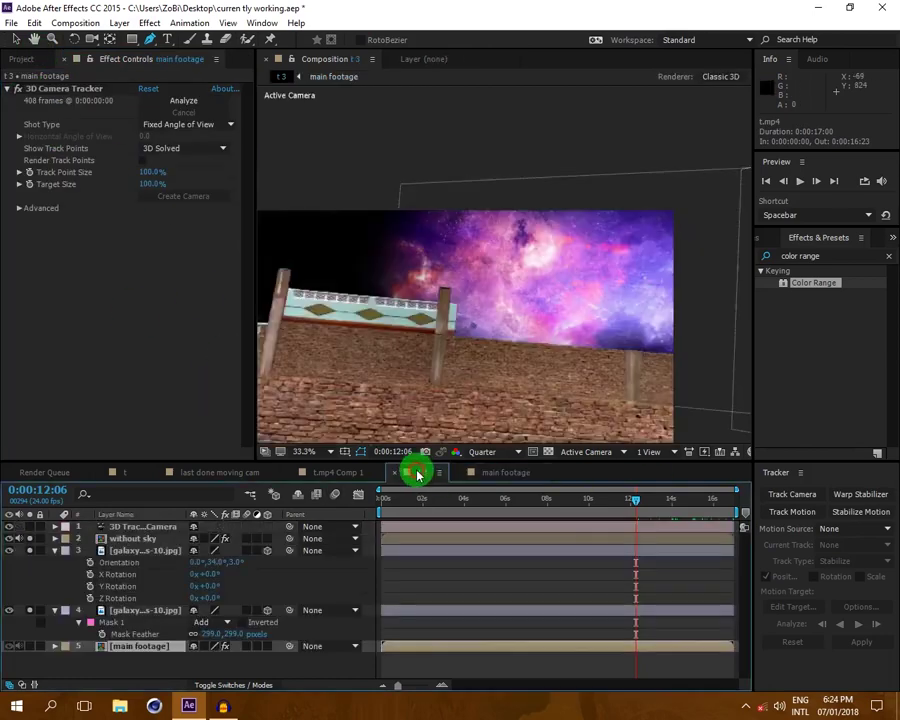
- At 0:00:11:01, duplicate the masked galaxy layer and flip the copy vertically
drag(635, 500, 611, 500)
click(196, 624)
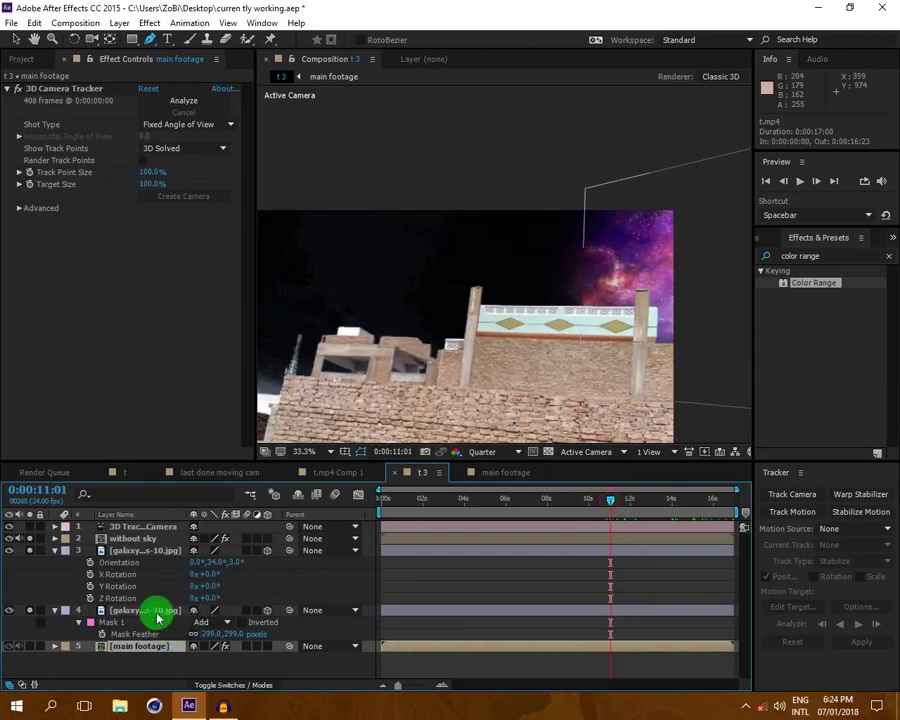
click(157, 612)
key(ctrl+d)
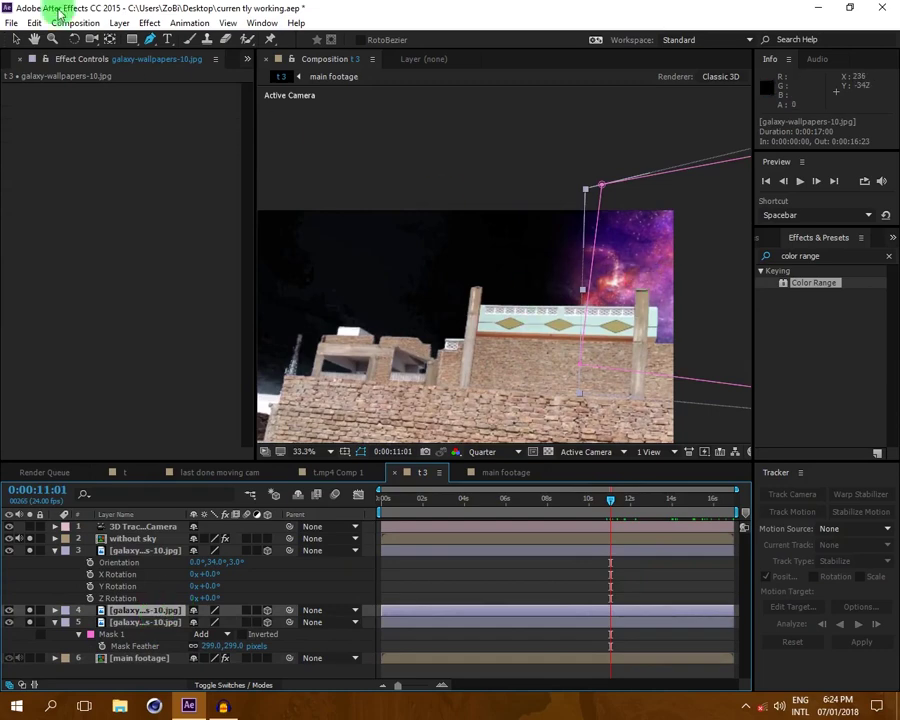
click(20, 40)
right_click(645, 260)
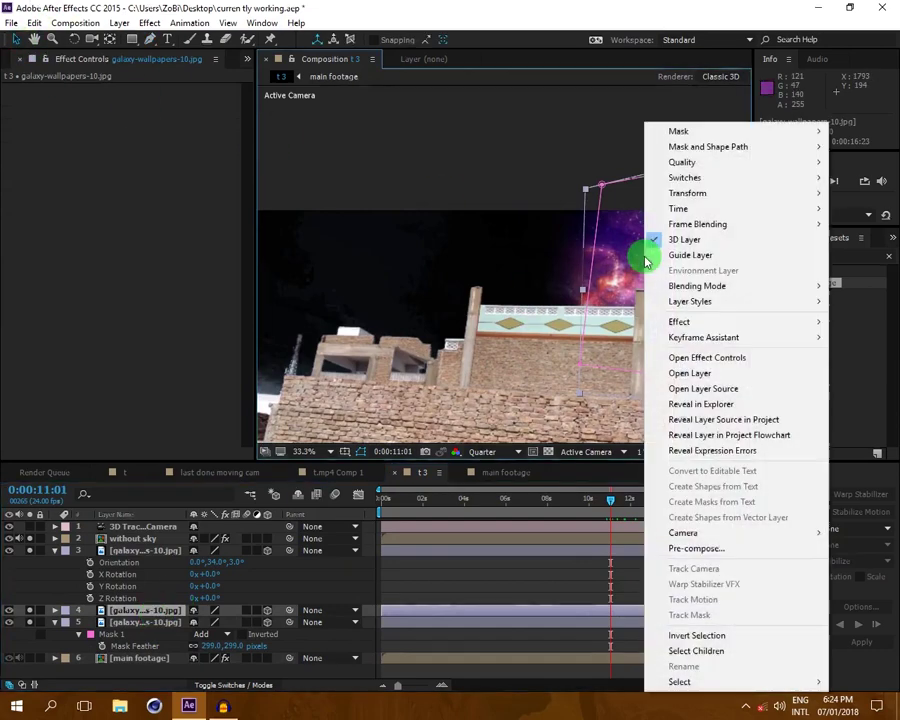
mouse_move(675, 192)
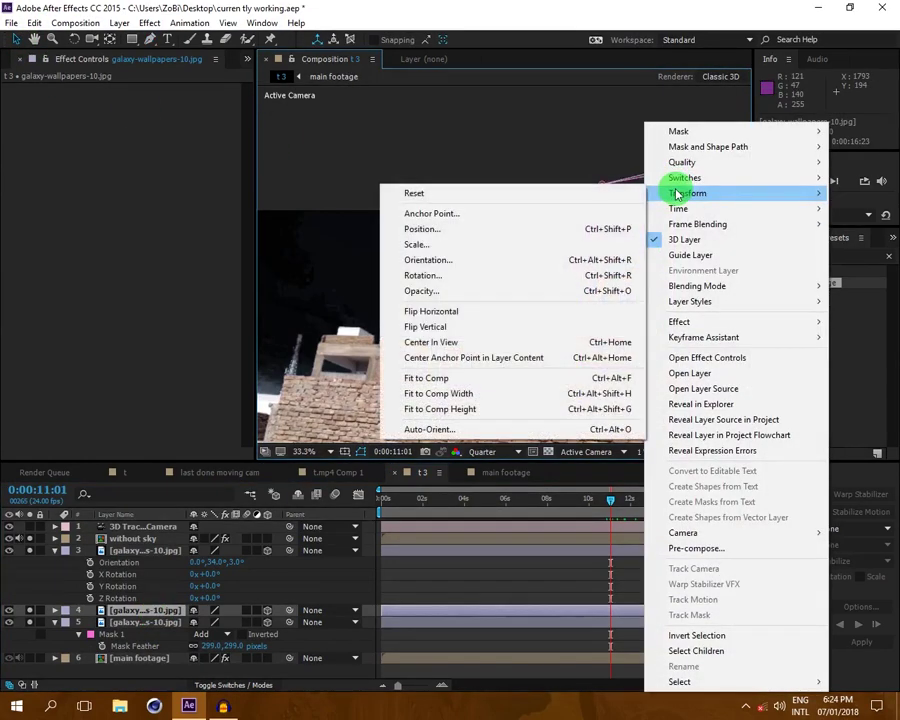
click(428, 328)
- Move the flipped galaxy copy over the empty sky and, in the Top view, push it back to position -74.3, 186.5, -270.5
drag(626, 288, 334, 290)
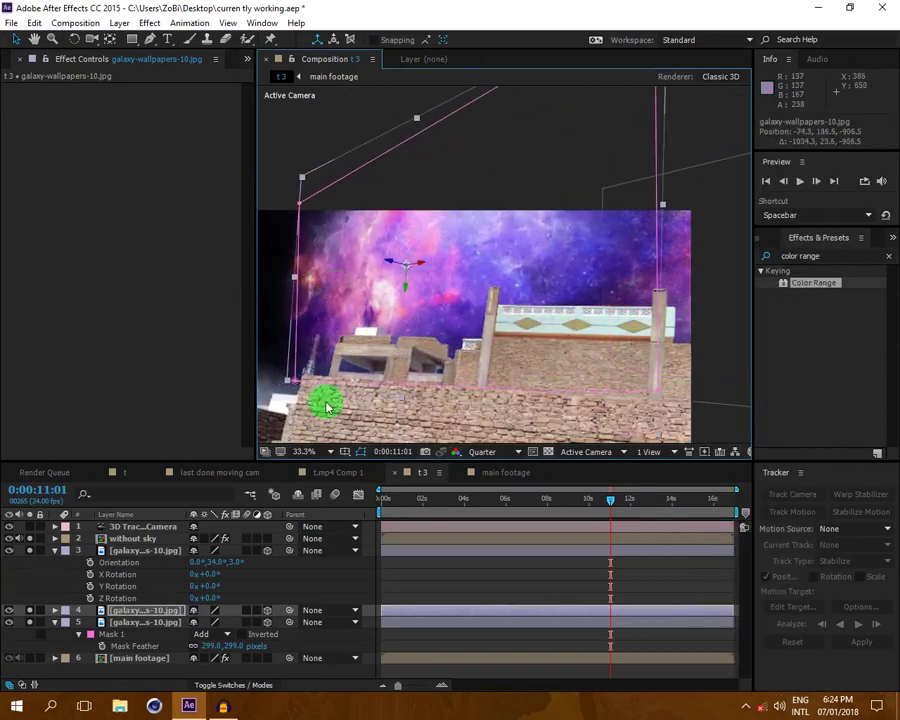
click(586, 451)
click(578, 536)
drag(434, 374, 615, 219)
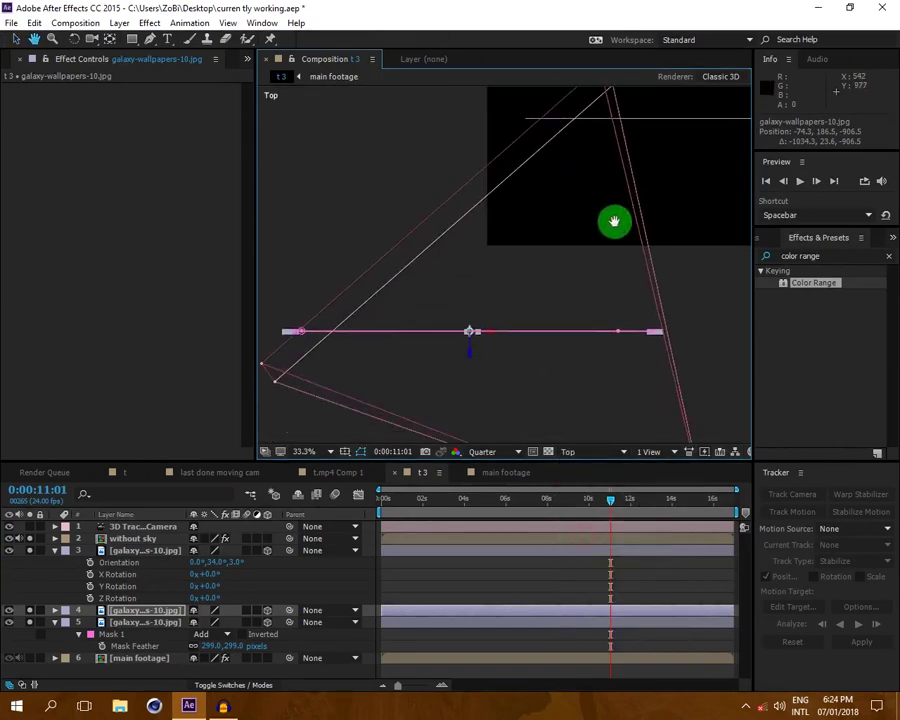
scroll(588, 258, down, 1)
drag(489, 317, 481, 237)
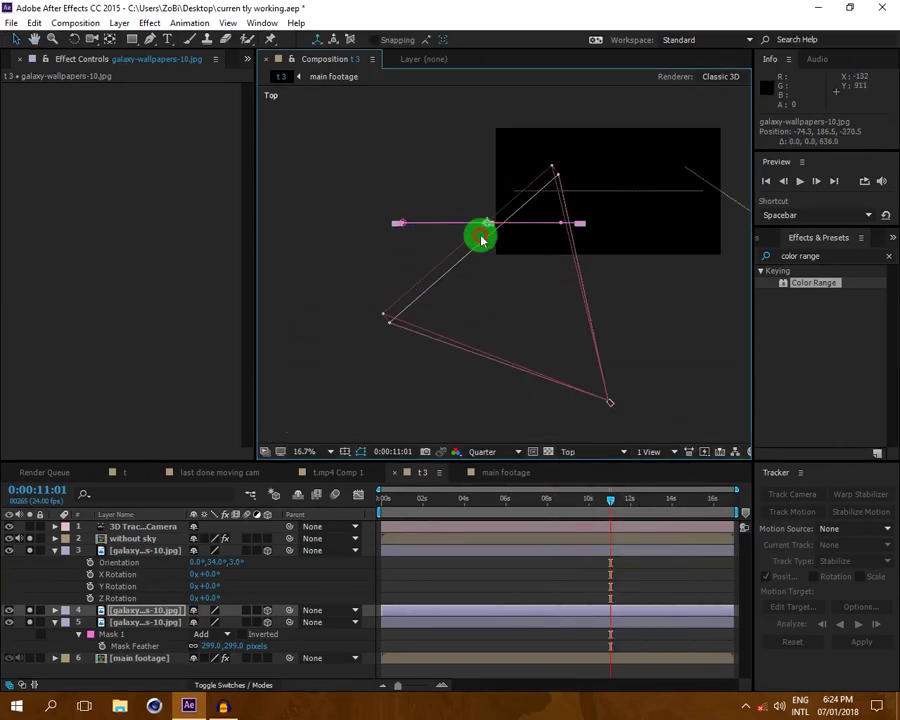
- Set the galaxy copy's Y orientation to 321° and move it to position -440.3, 186.5, -354.5
key(r)
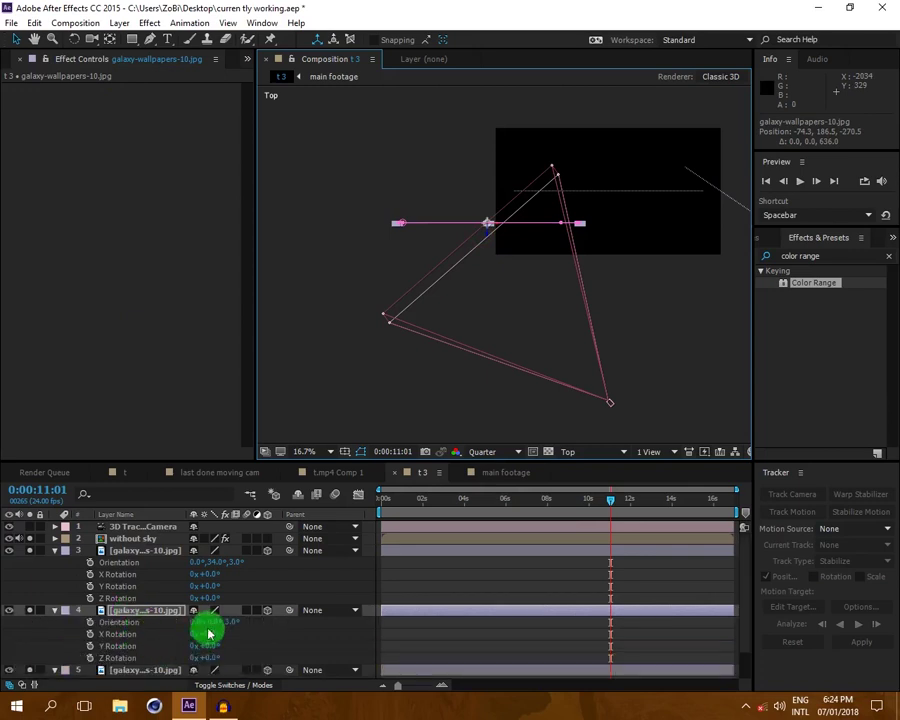
drag(214, 621, 186, 622)
click(493, 232)
drag(488, 224, 436, 249)
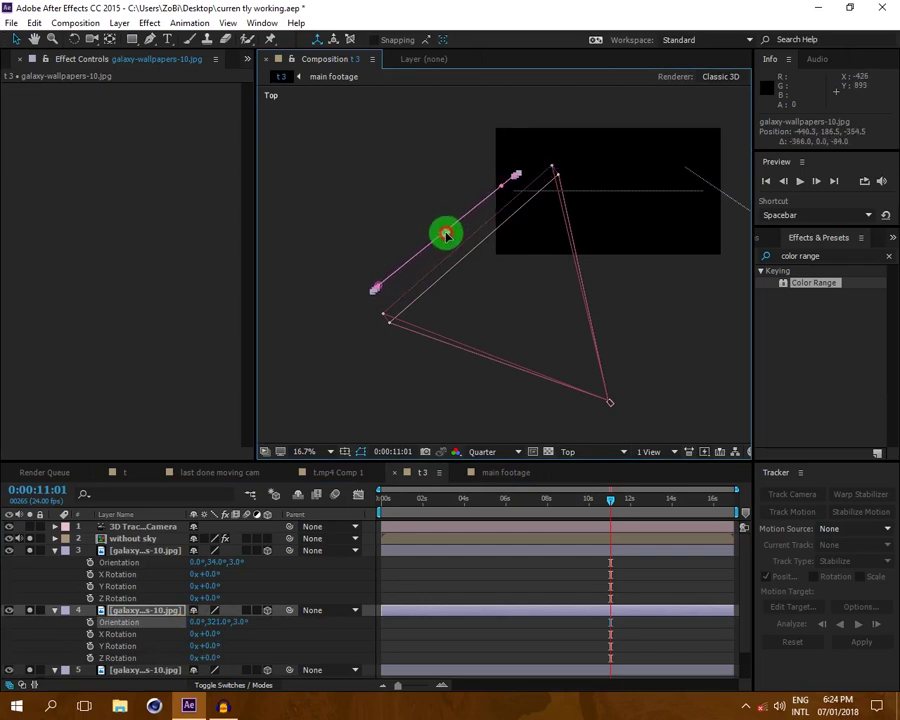
- Return to the Active Camera view and move the galaxy copy to position -360.4, 131.1, -290.8
click(578, 451)
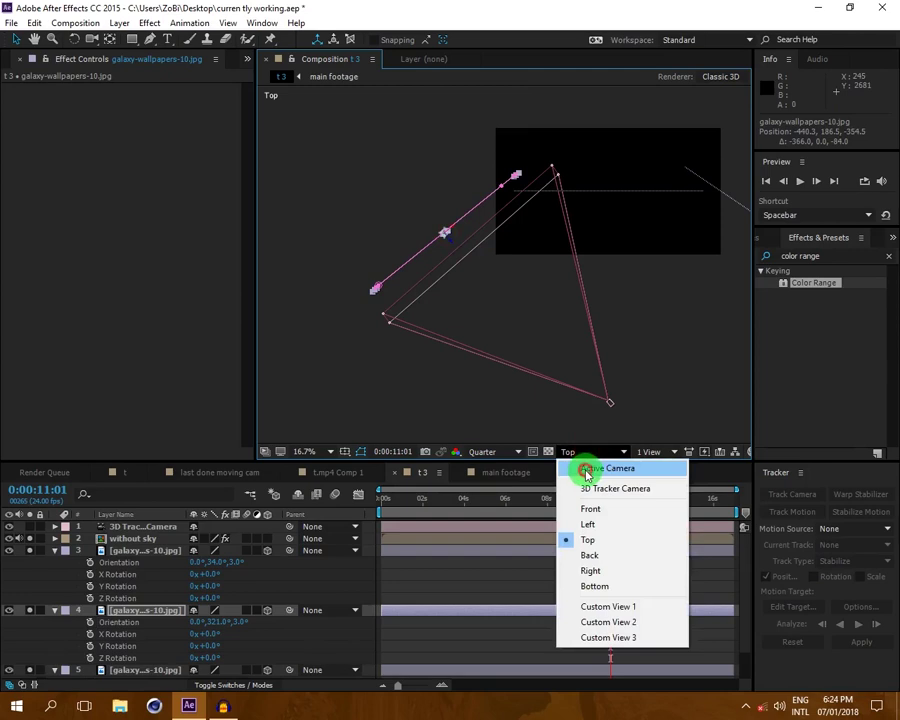
click(582, 468)
drag(502, 235, 458, 297)
drag(545, 214, 551, 228)
scroll(545, 235, up, 2)
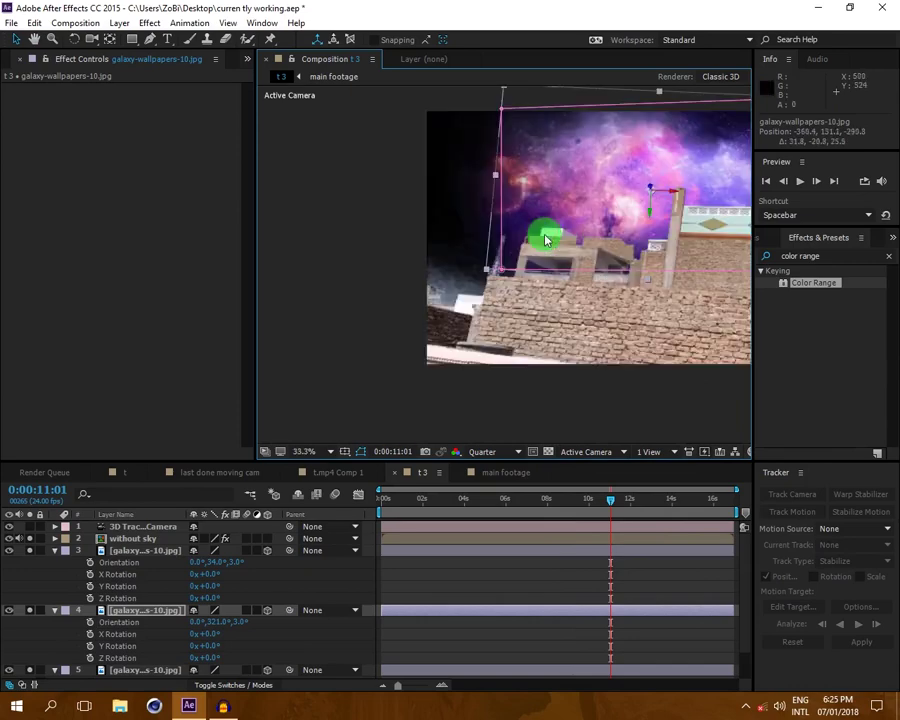
click(330, 451)
drag(480, 250, 468, 426)
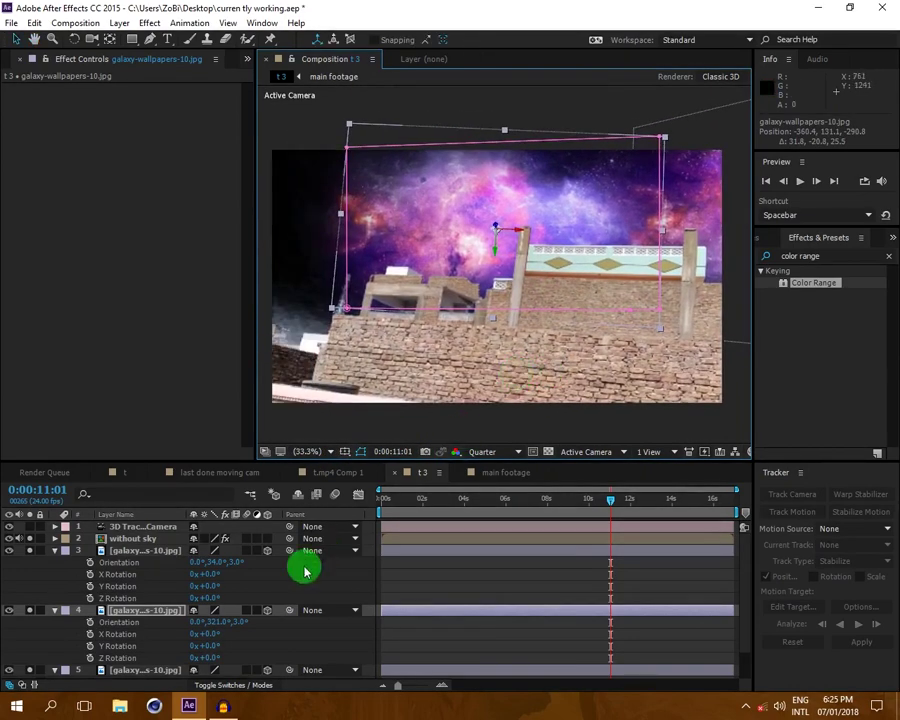
- Set the galaxy copy's Mask Feather to 331 pixels and its scale to 232, -232, 232%
key(f)
drag(205, 635, 220, 617)
click(141, 612)
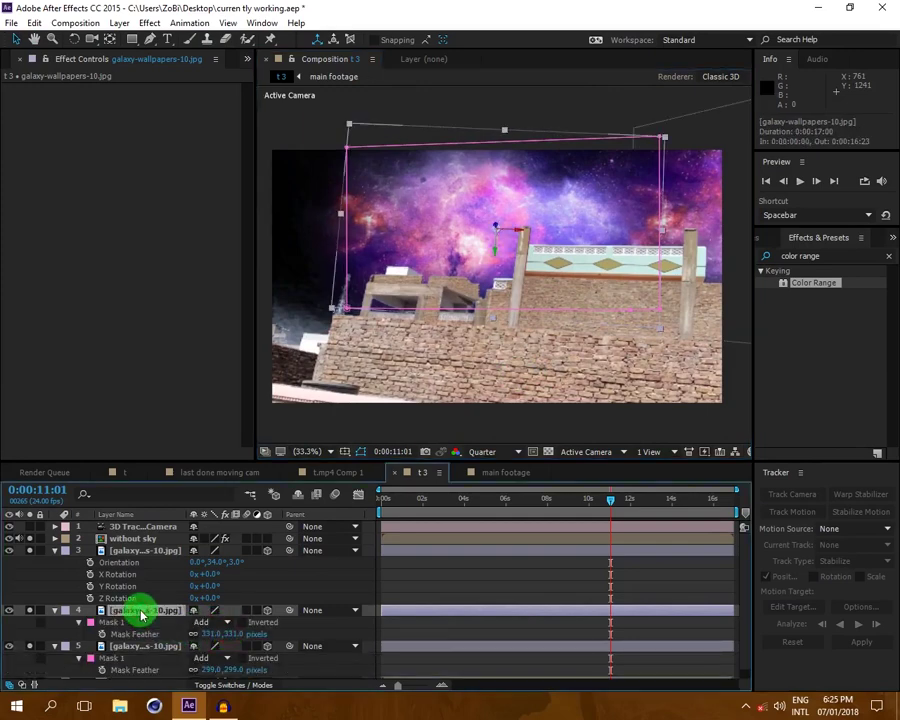
key(s)
drag(212, 626, 301, 617)
- Pull the left mask vertices of the enlarged galaxy copy inward and move the layer to position -756, 350.8, -612.4
drag(370, 279, 530, 350)
scroll(506, 304, down, 2)
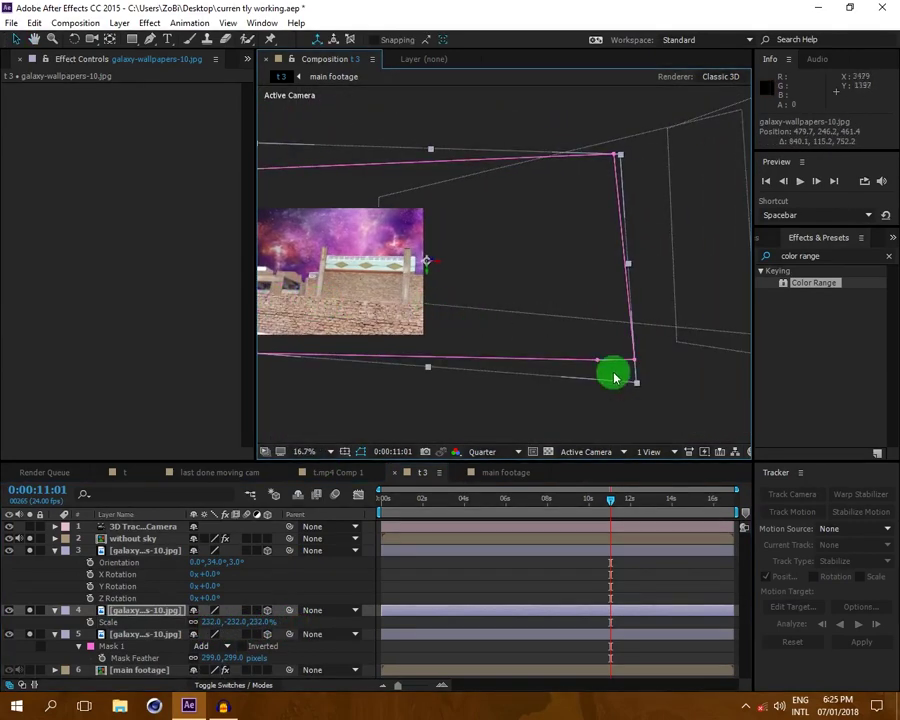
drag(611, 358, 354, 253)
drag(283, 341, 455, 250)
drag(293, 171, 507, 187)
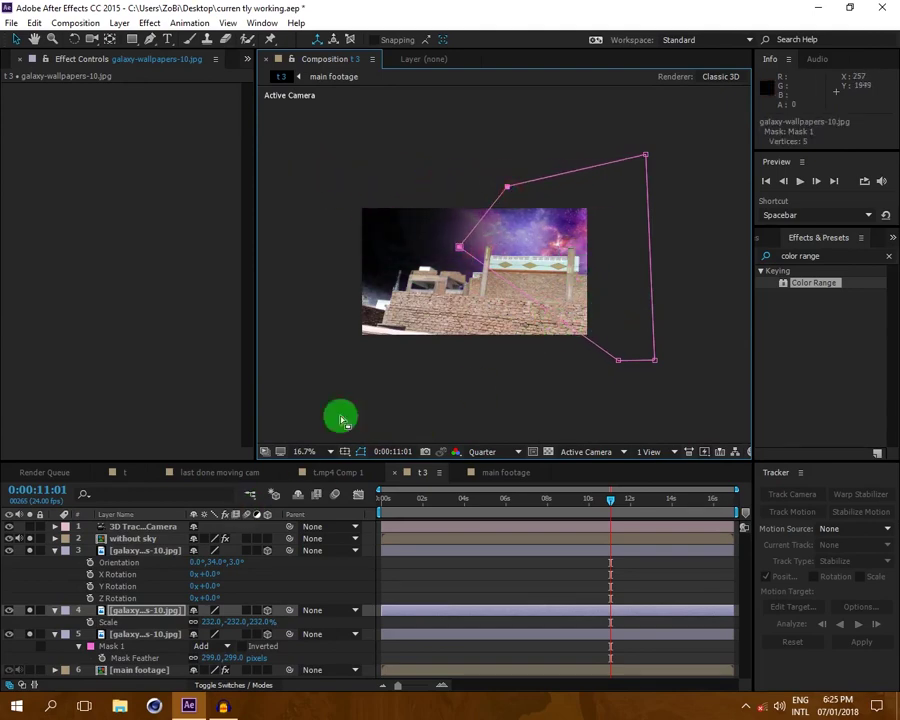
key(period)
drag(551, 241, 446, 241)
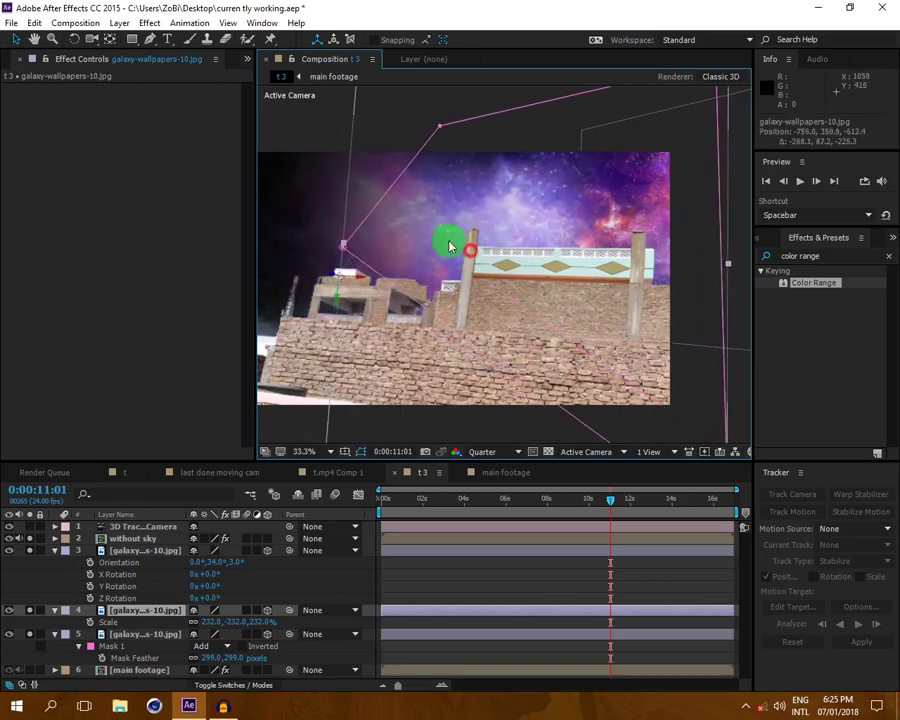
- Move the galaxy copy's anchor point from its left edge onto the patterned balcony wall without shifting the layer
click(106, 41)
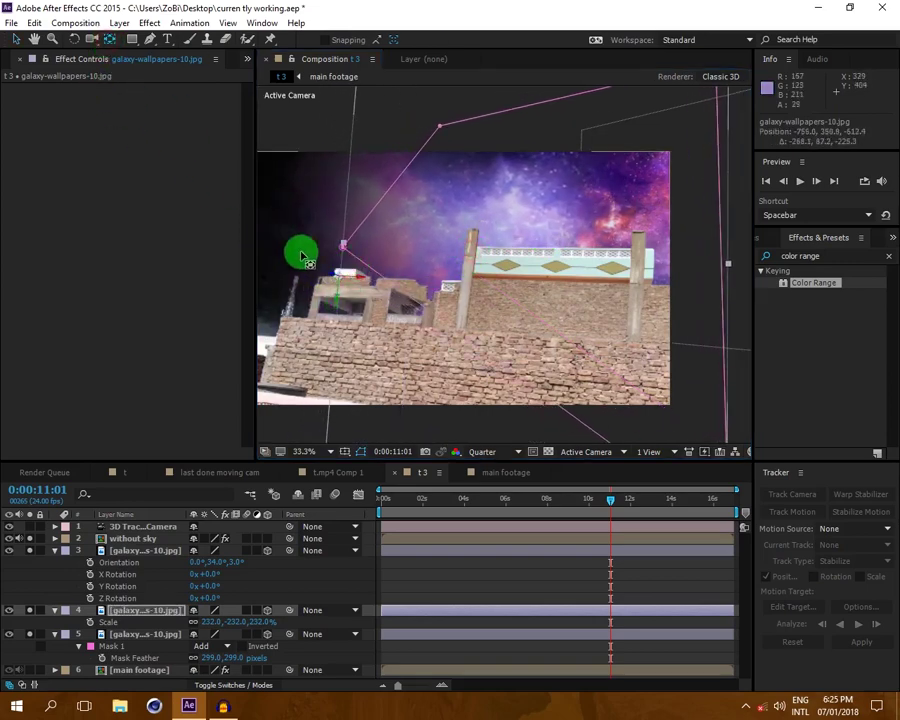
drag(341, 281, 424, 281)
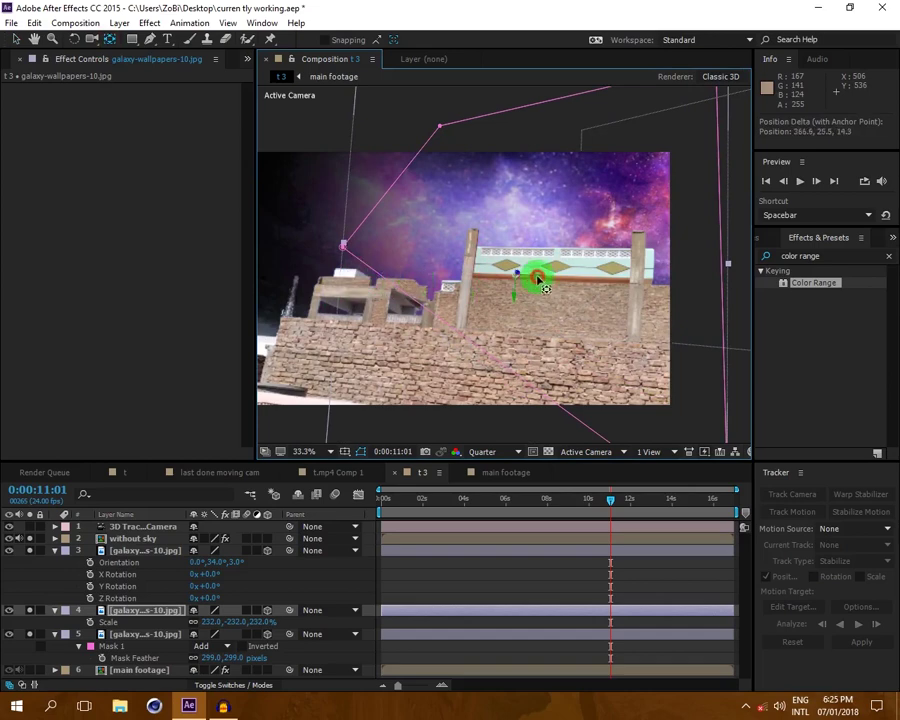
click(18, 39)
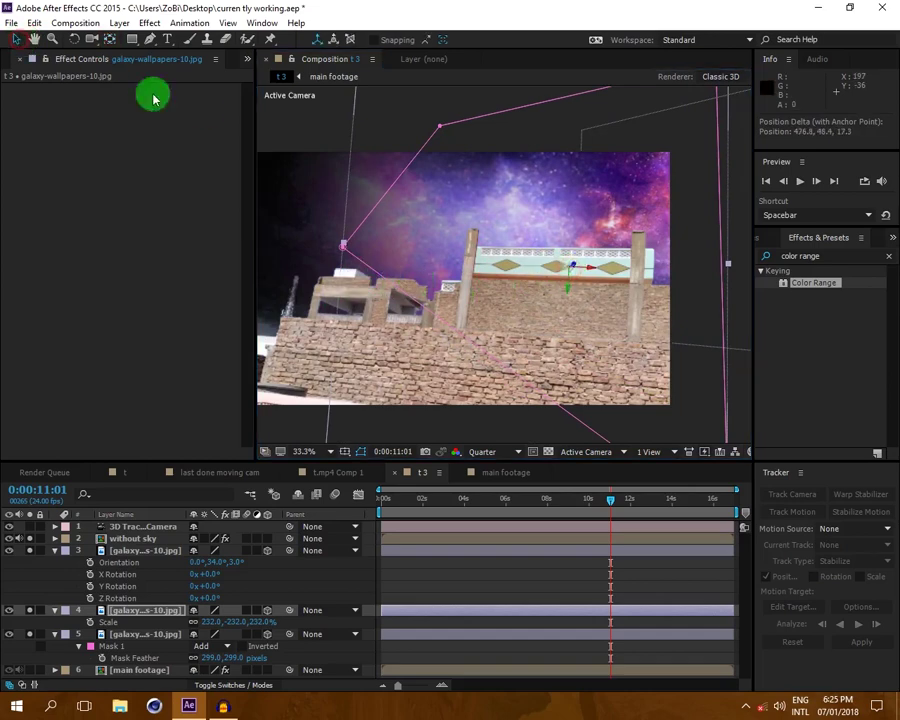
scroll(490, 255, down, 2)
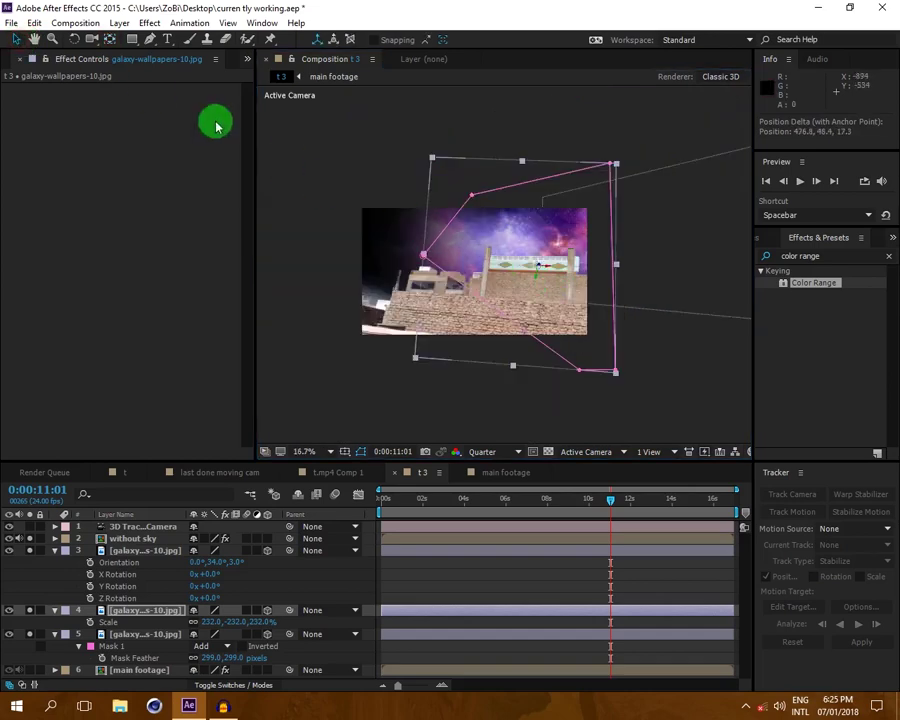
- Set the galaxy copy's orientation to 0°, 321°, 174° so its soft mask edge faces the neighbouring galaxy
click(74, 40)
drag(504, 209, 474, 217)
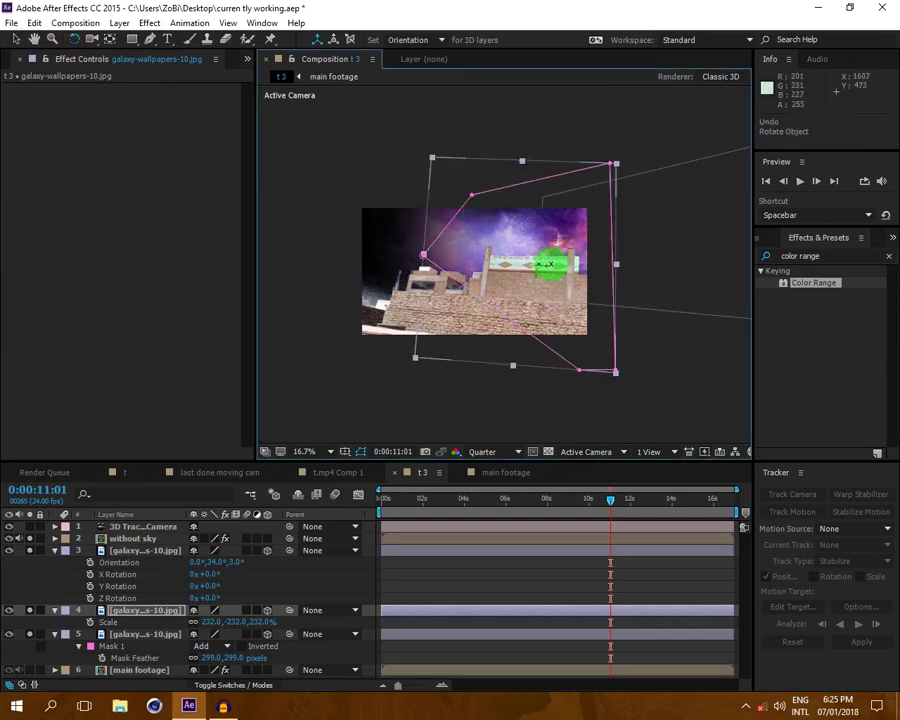
key(r)
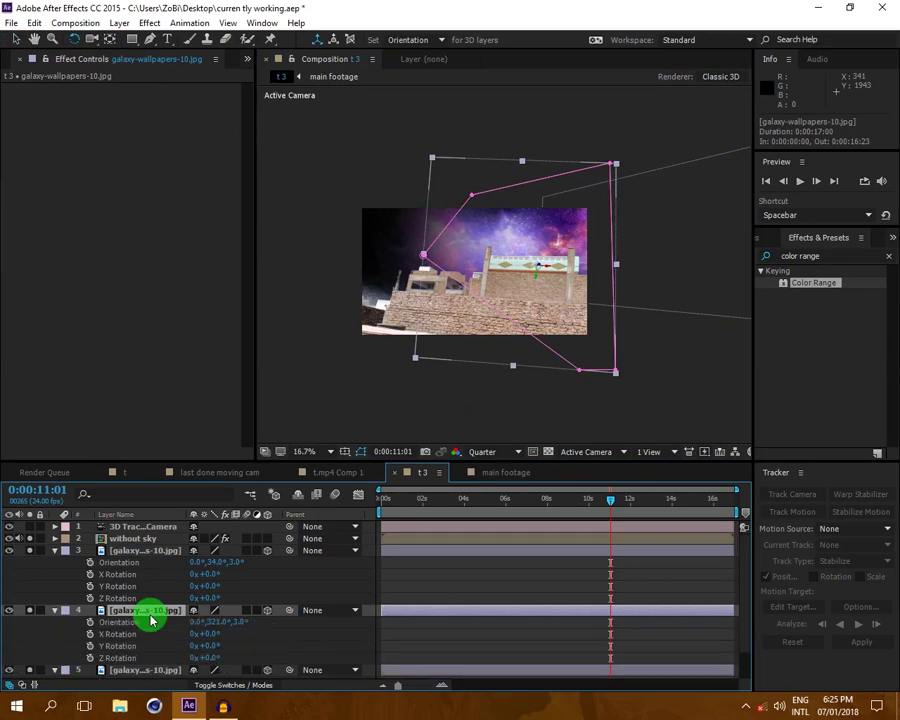
drag(241, 622, 367, 629)
- Move the rotated galaxy copy over the left part of the sky and extend its left mask vertices outside the frame
click(18, 39)
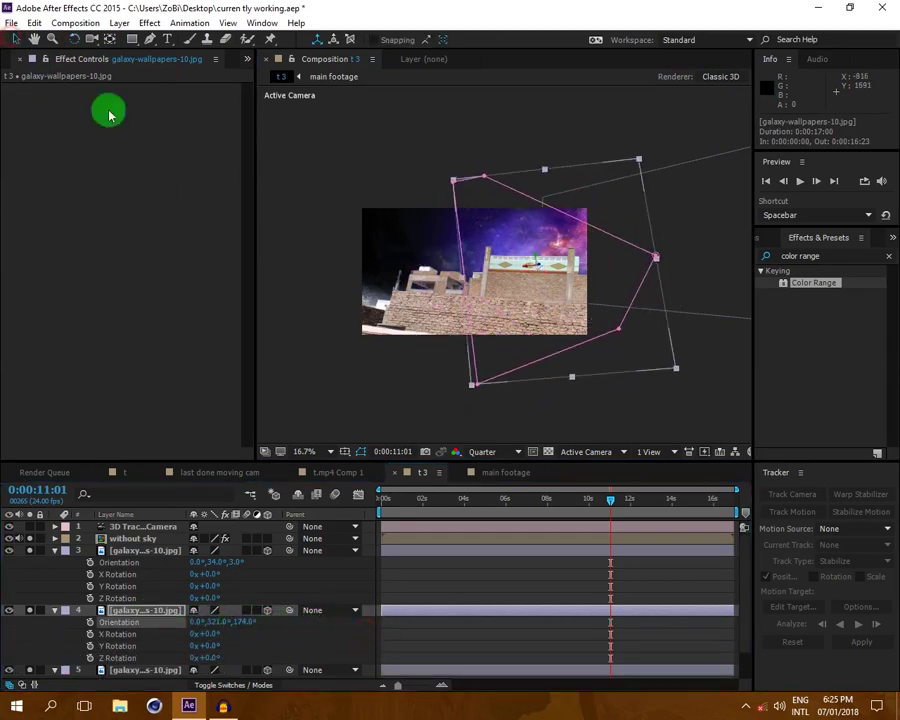
drag(553, 281, 308, 317)
drag(376, 169, 348, 160)
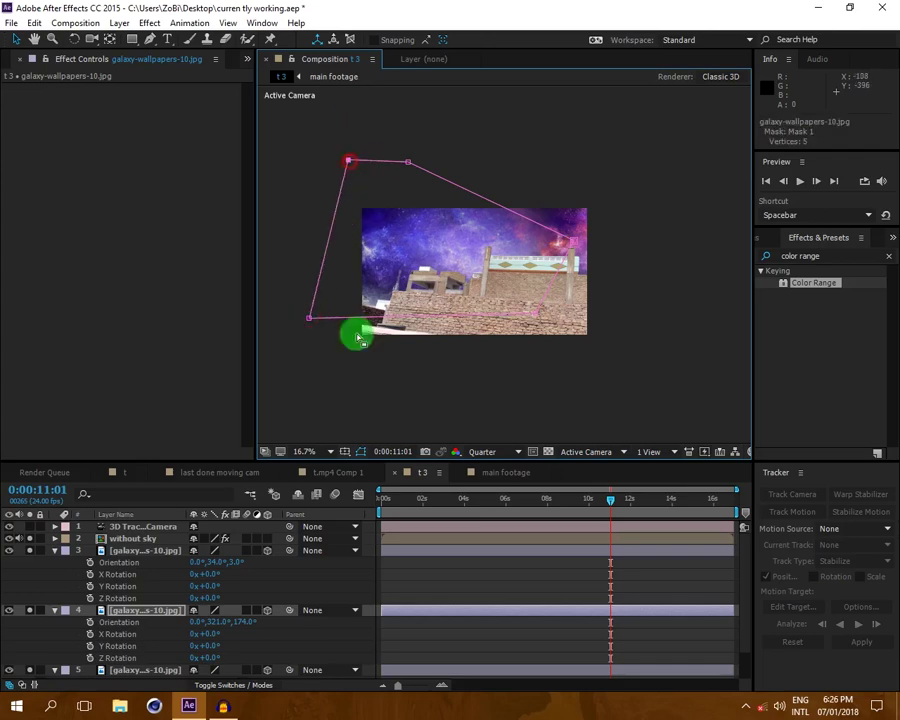
click(333, 457)
click(356, 215)
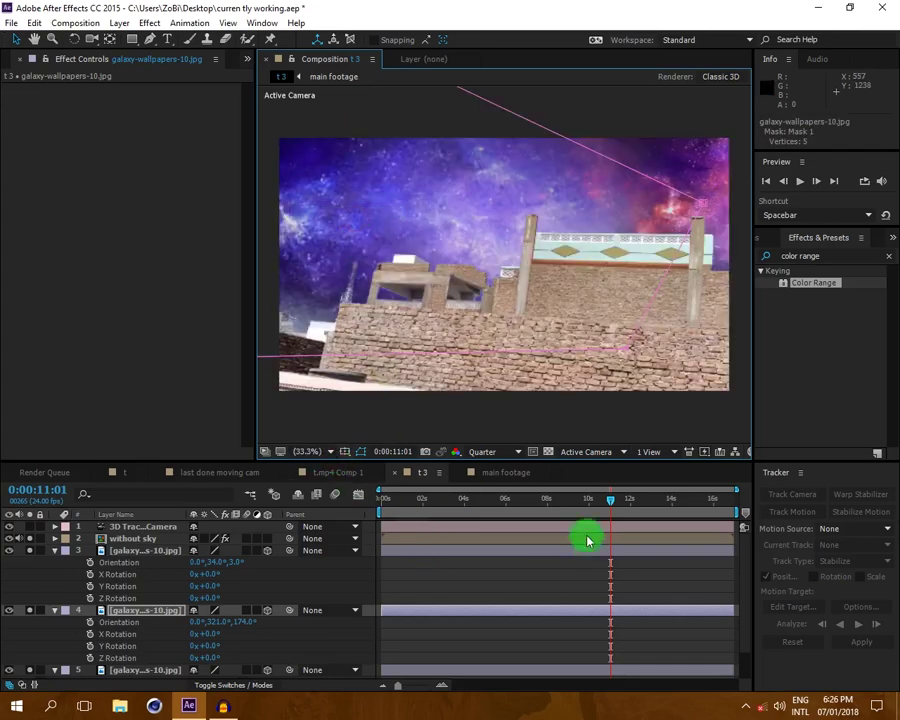
- Collapse the properties of the two upper galaxy layers and check the sky back to 0:00:08:23
click(55, 611)
click(54, 551)
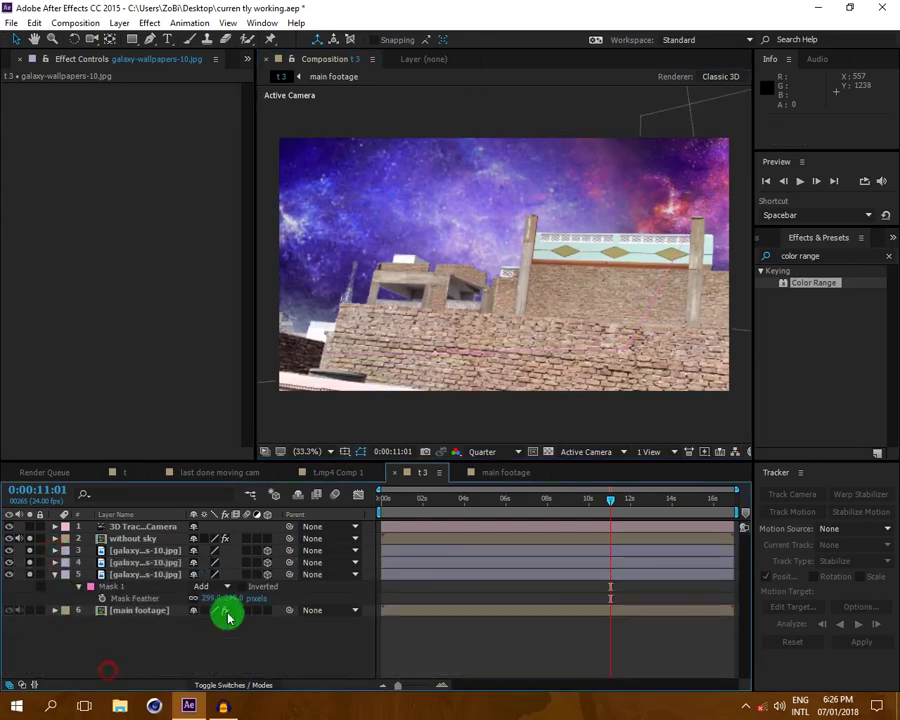
drag(614, 507, 567, 510)
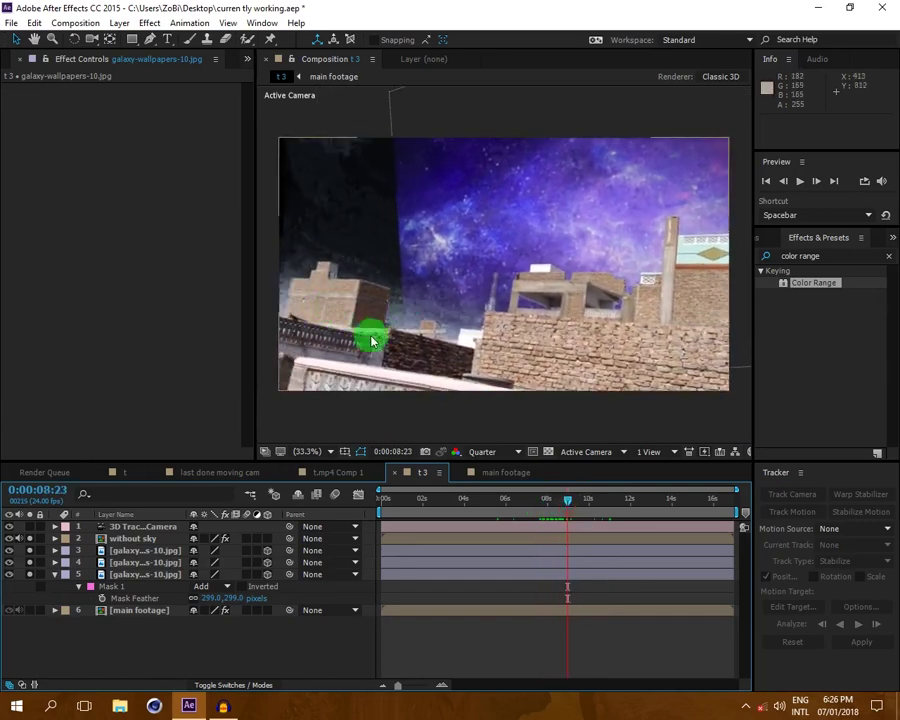
- Turn off solo on the three galaxy layers and try adding the leftover sky to the without sky layer's Color Range key
click(124, 614)
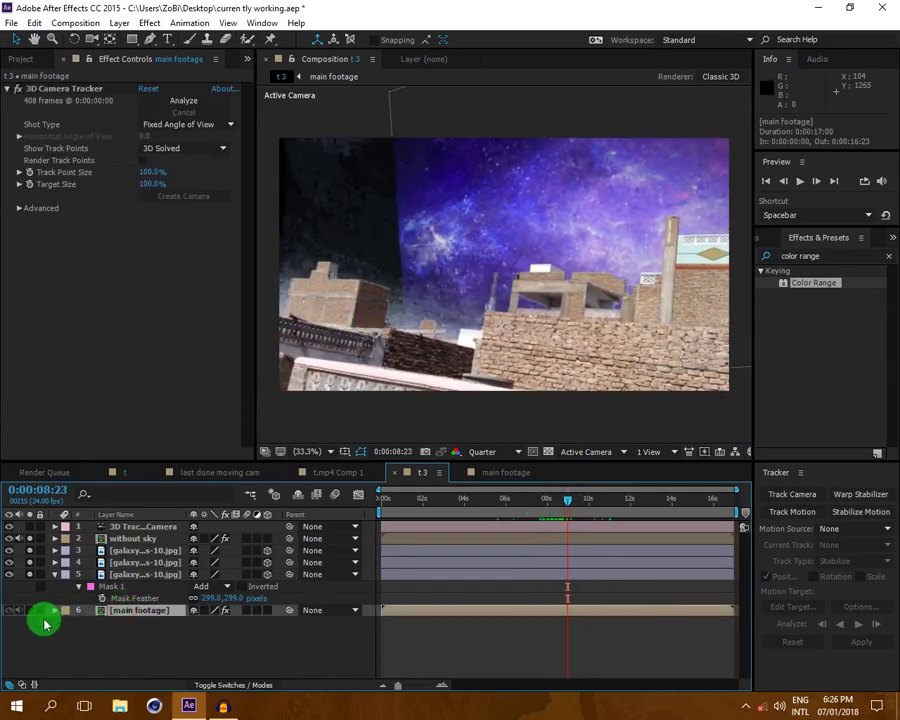
click(130, 539)
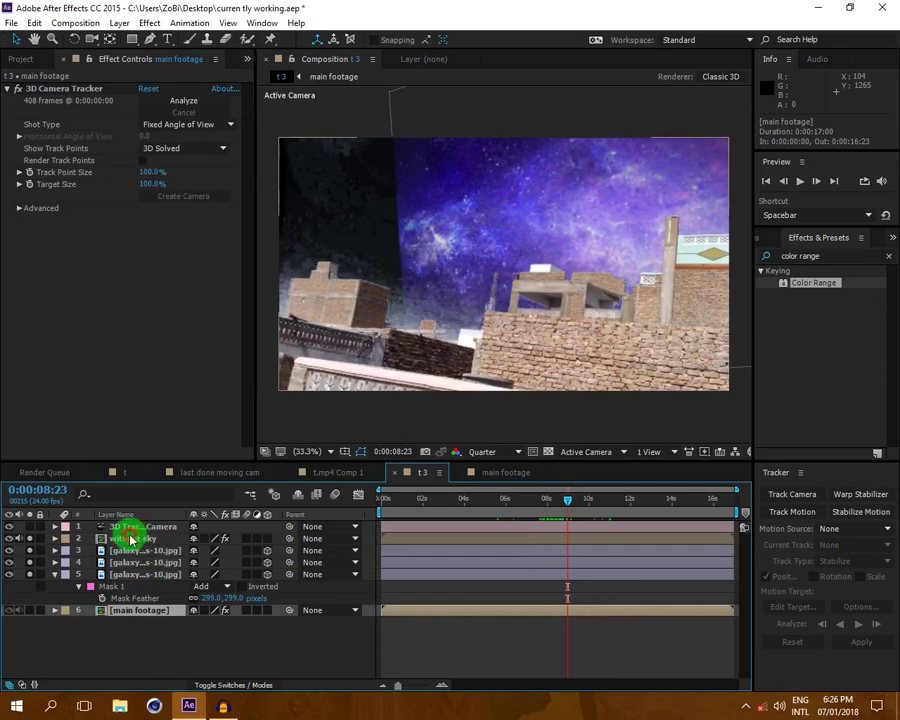
click(30, 572)
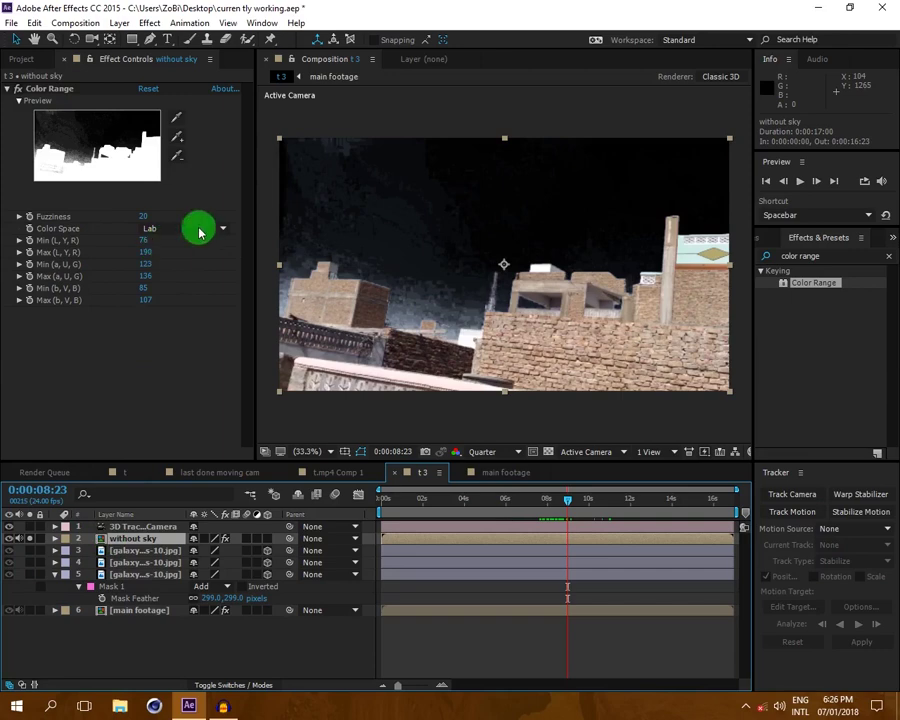
drag(181, 145, 409, 327)
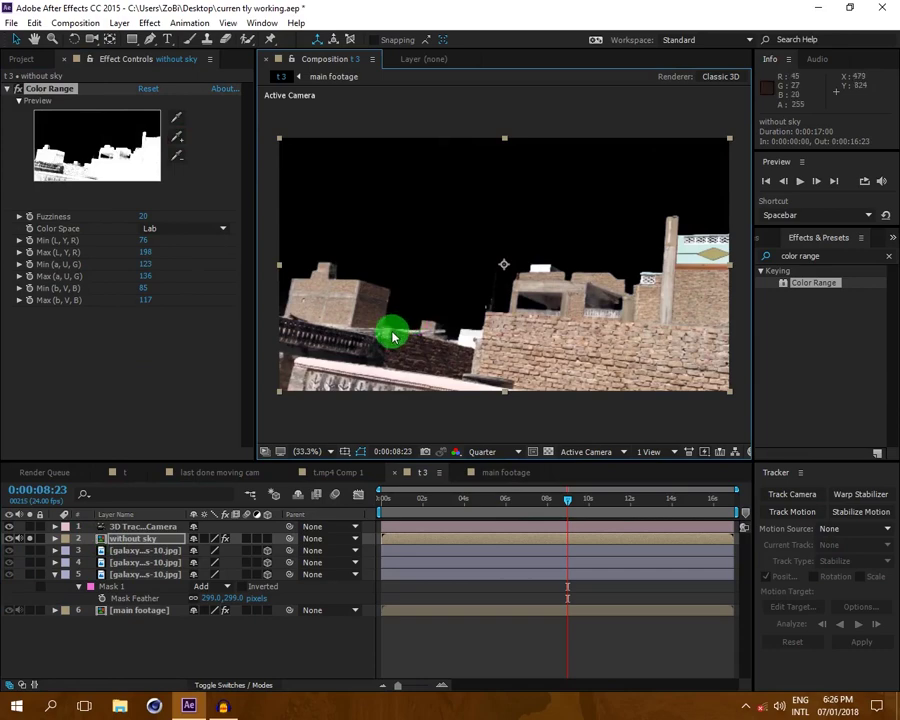
key(ctrl+z)
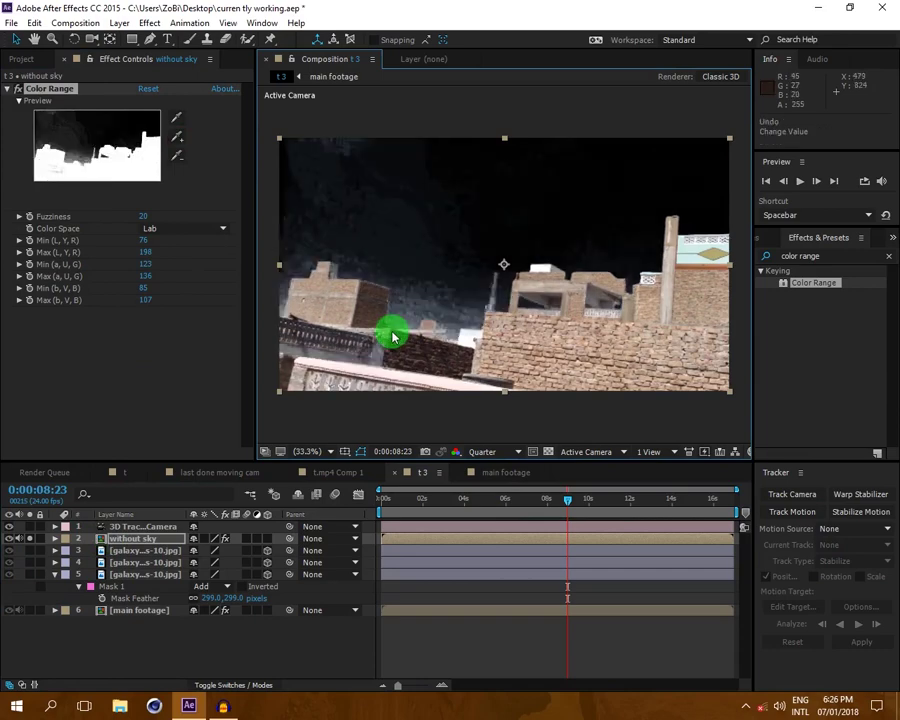
- Turn the Brightness & Contrast effect on t.mp4 back on in the main footage composition and return to t 3
double_click(140, 611)
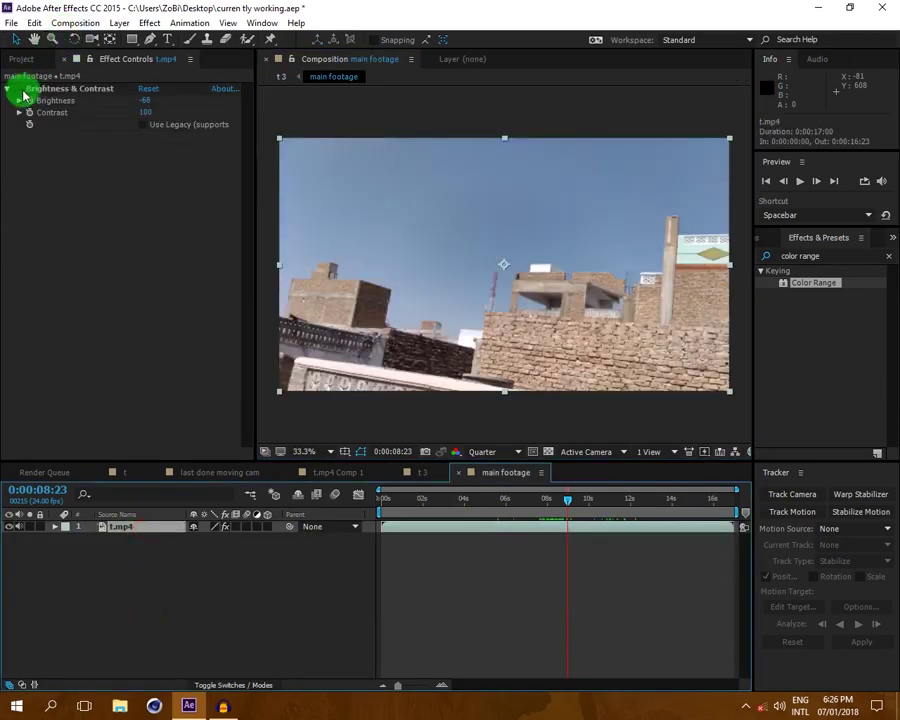
click(17, 88)
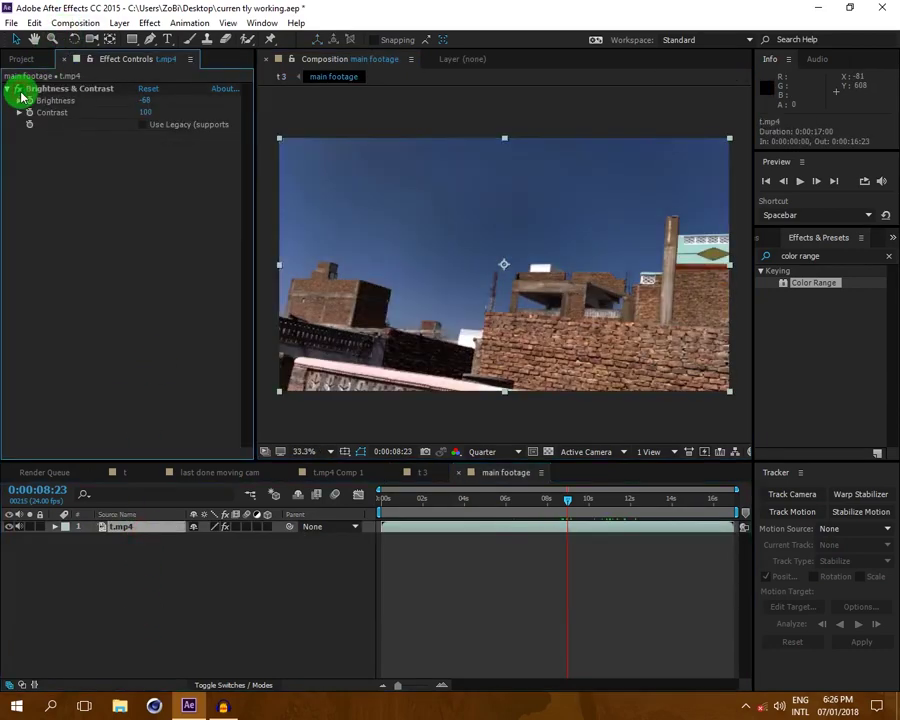
click(425, 484)
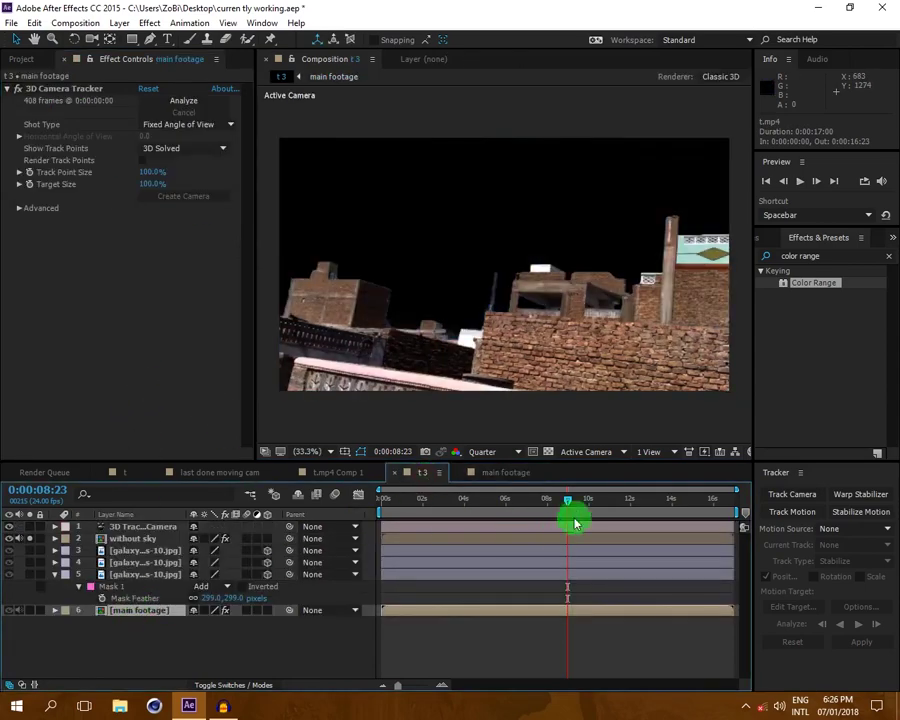
- Apply the Brightness & Contrast effect to the without sky layer at 0:00:07:20
drag(567, 505, 547, 500)
click(113, 540)
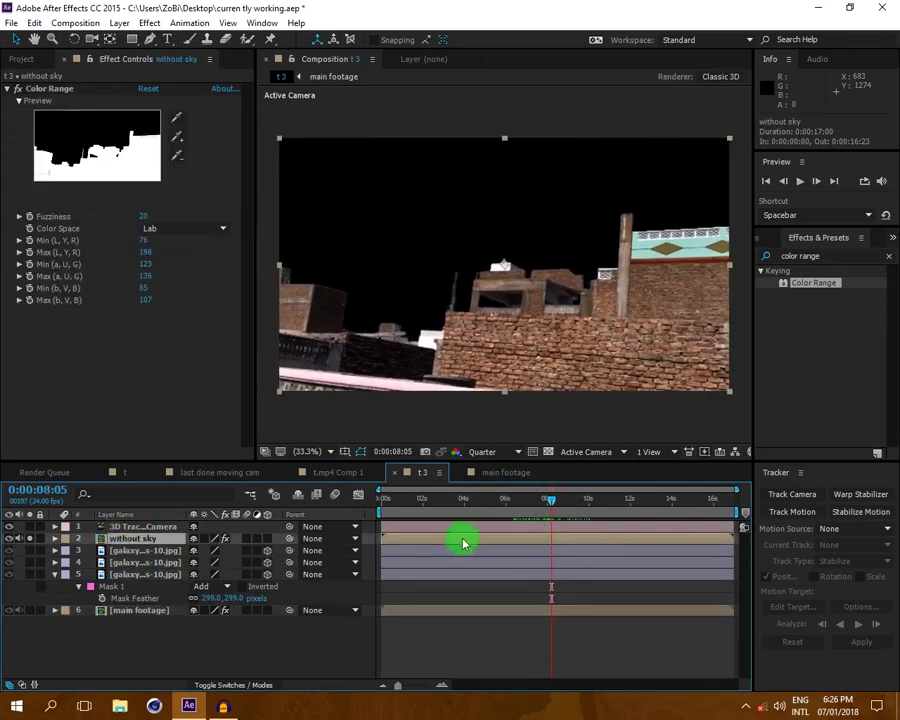
mouse_move(556, 503)
mouse_down()
mouse_move(520, 506)
mouse_move(544, 505)
mouse_up()
click(828, 280)
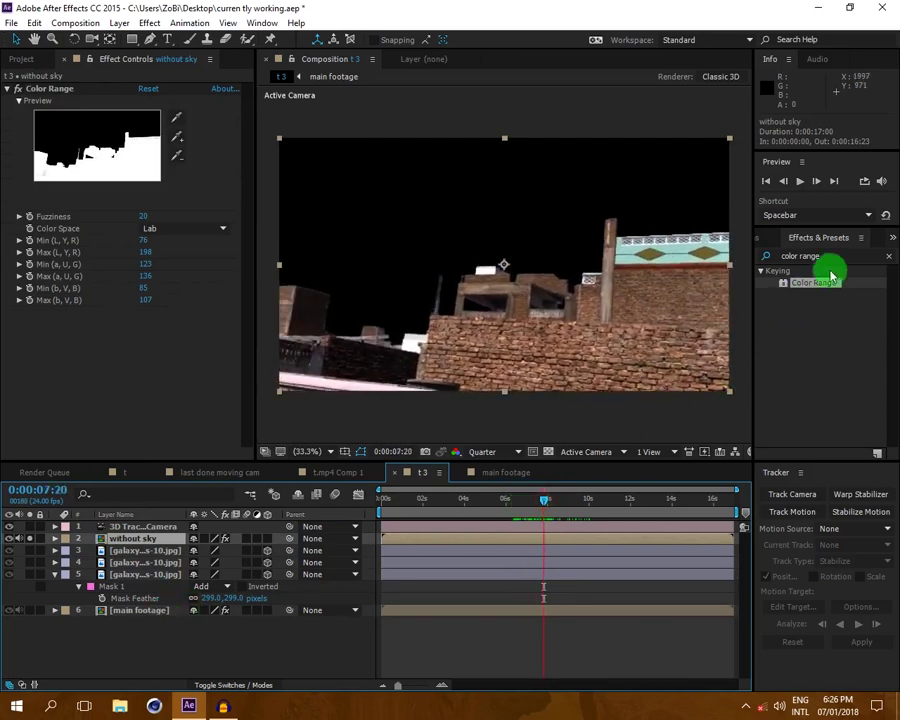
click(887, 258)
text(bir)
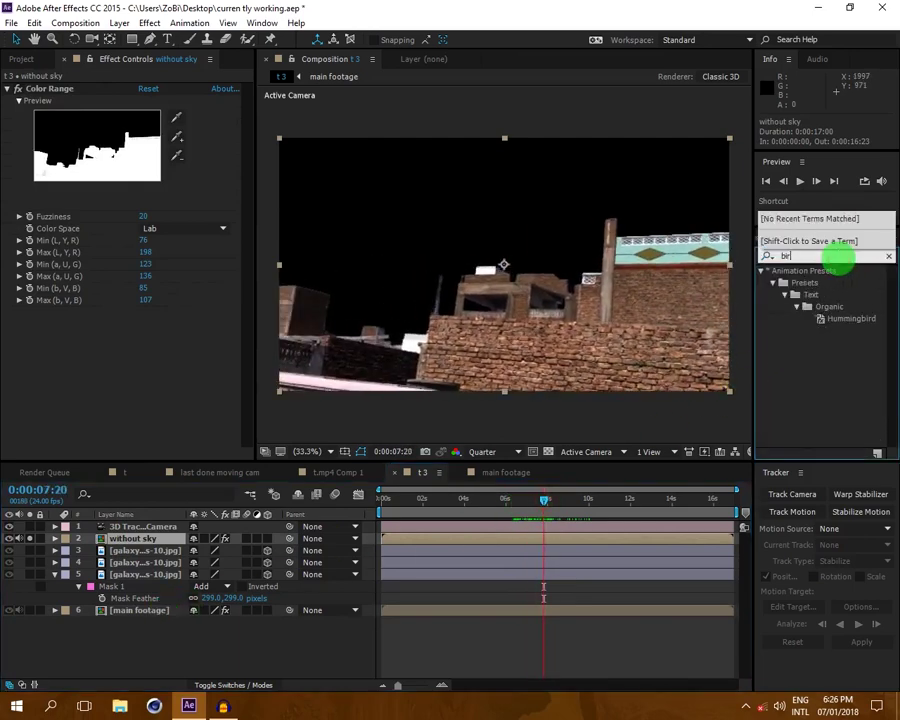
text(gh)
key(BackSpace)
key(BackSpace)
key(BackSpace)
key(BackSpace)
text(right)
mouse_move(820, 342)
mouse_down()
mouse_move(588, 420)
mouse_move(128, 548)
mouse_move(126, 540)
mouse_up()
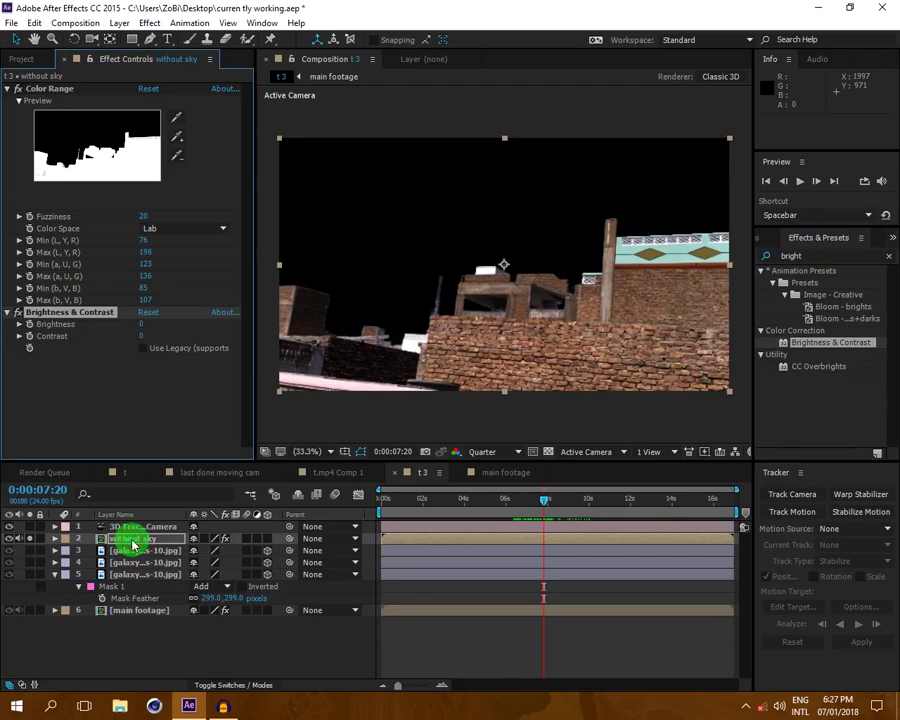
- Set the without sky layer's brightness to 75 and contrast to -35, checking the look at several points of the clip
click(145, 323)
mouse_move(141, 325)
mouse_down()
mouse_move(195, 321)
mouse_move(201, 331)
mouse_move(93, 341)
mouse_up()
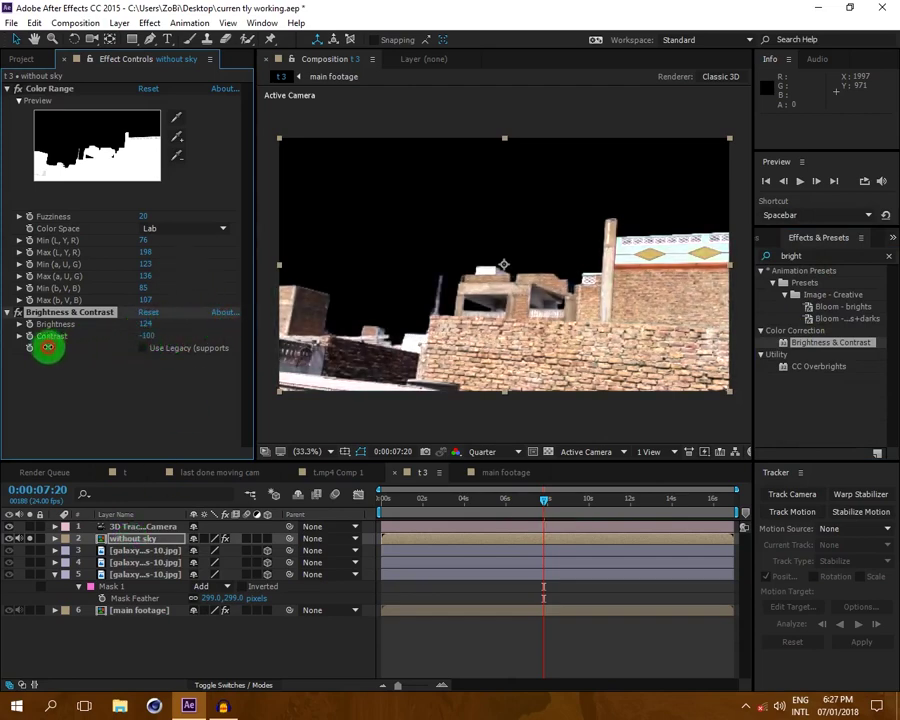
drag(502, 497, 432, 506)
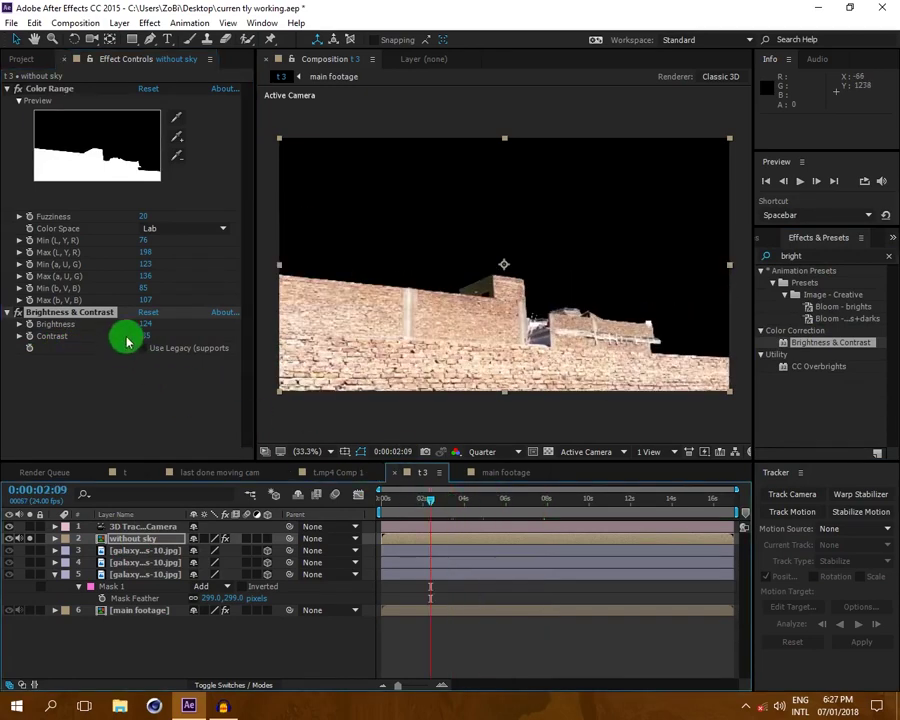
click(445, 498)
drag(472, 503, 585, 500)
click(238, 643)
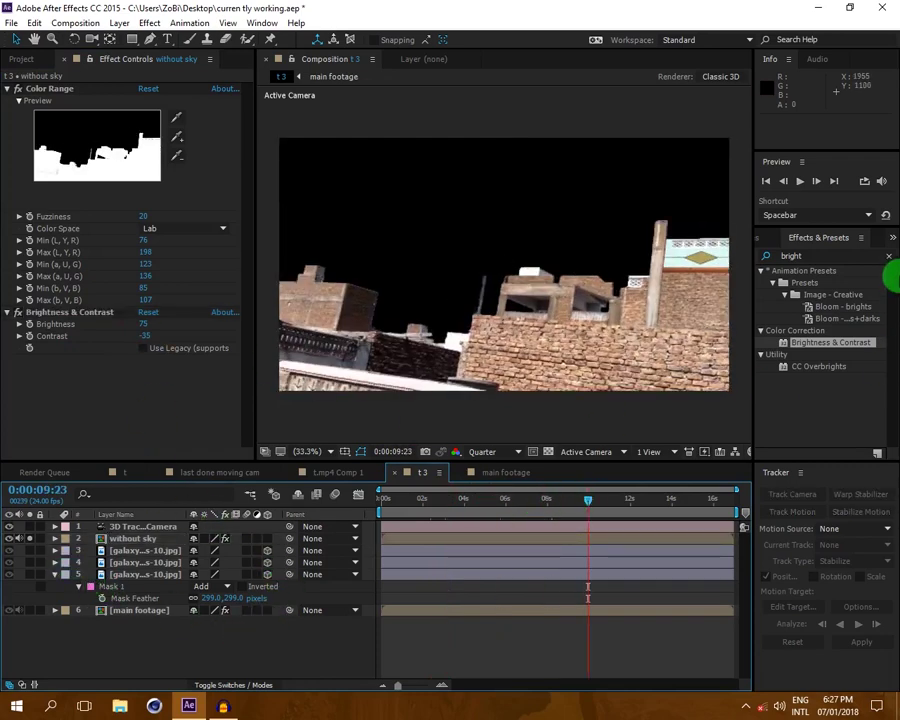
- Find the Matte Choker effect and apply it to the without sky layer
click(889, 257)
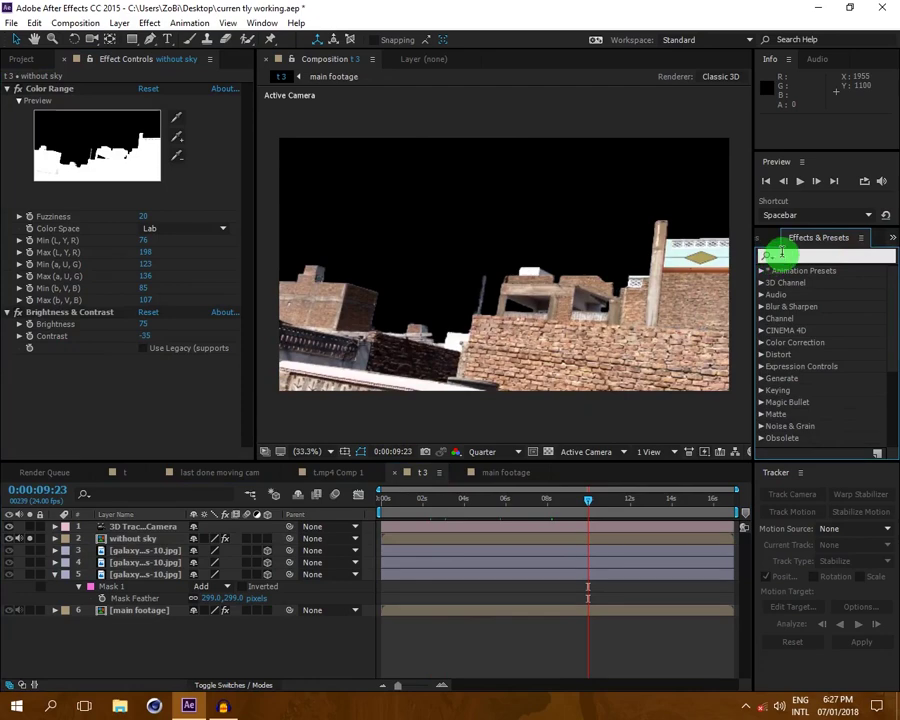
text(matte)
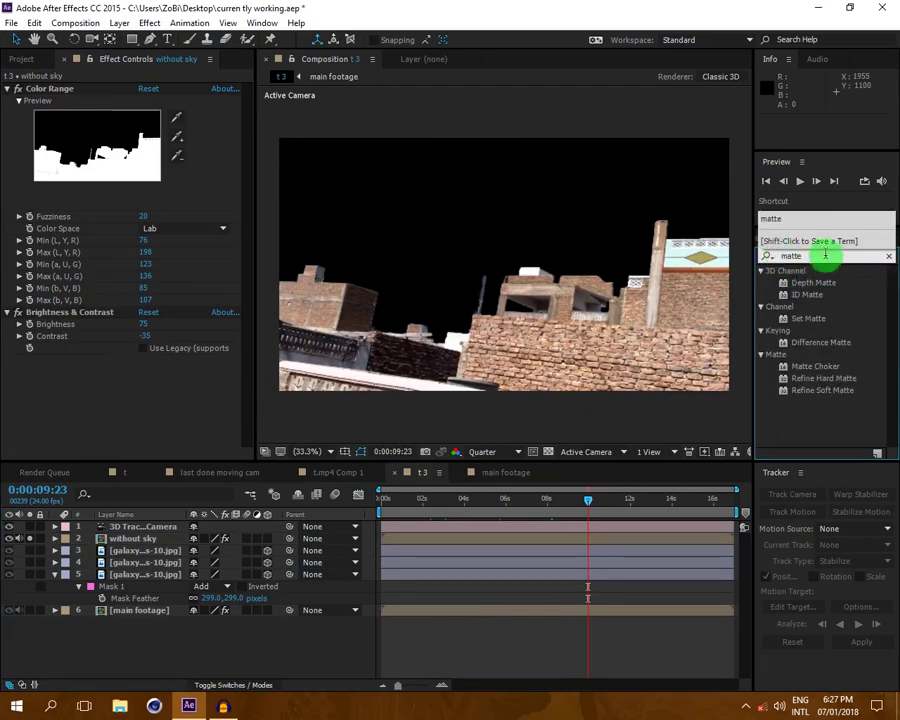
drag(815, 366, 150, 537)
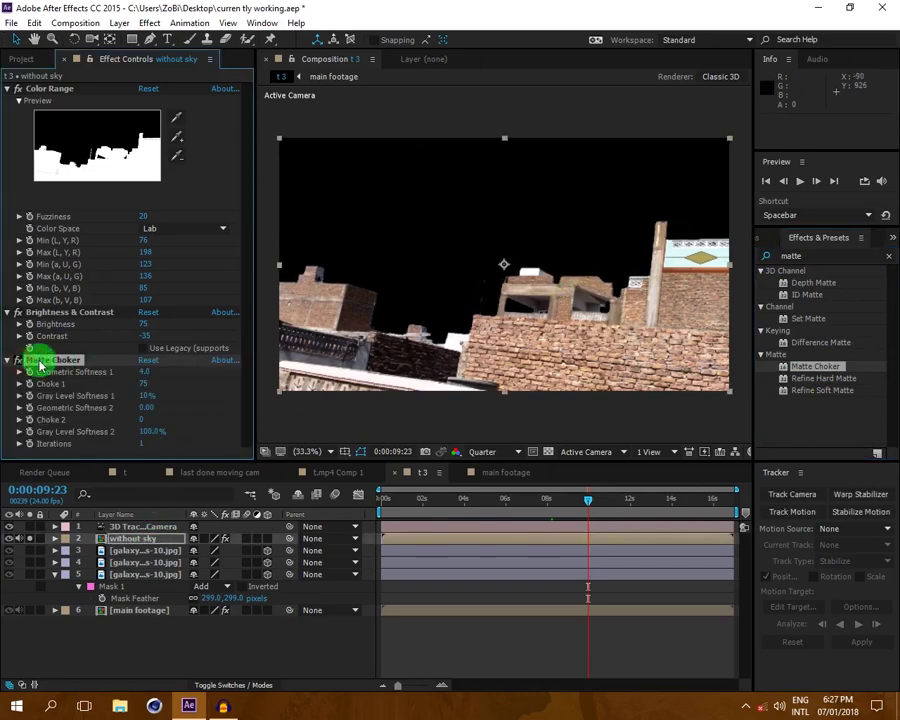
- Set the preview resolution to Full and inspect the keyed edges around the thin pole at 100% magnification
scroll(371, 325, up, 3)
key(h)
drag(371, 325, 458, 430)
click(490, 451)
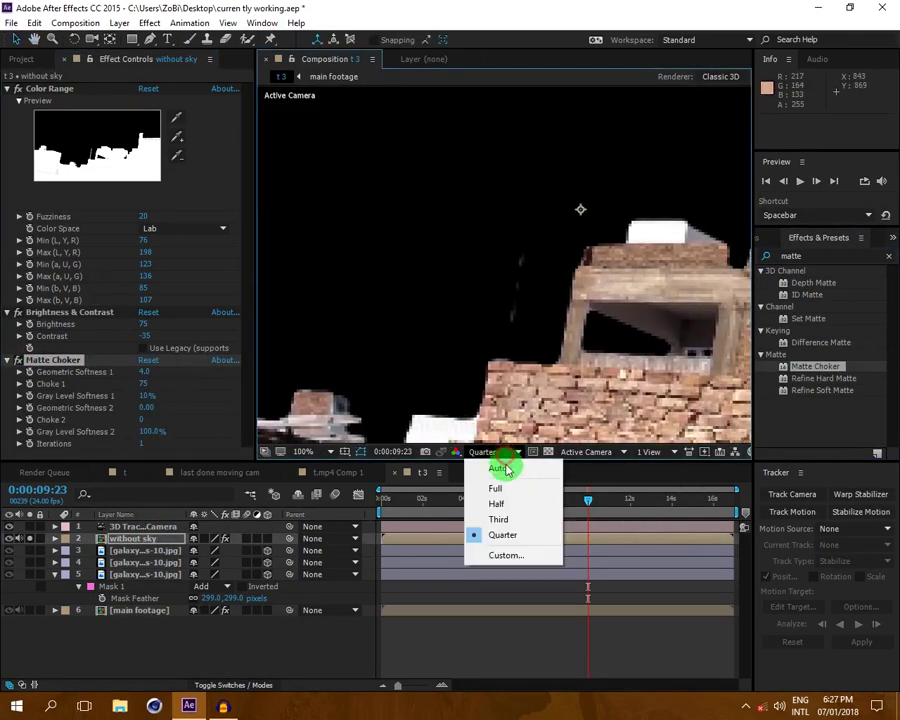
click(509, 487)
drag(610, 380, 527, 330)
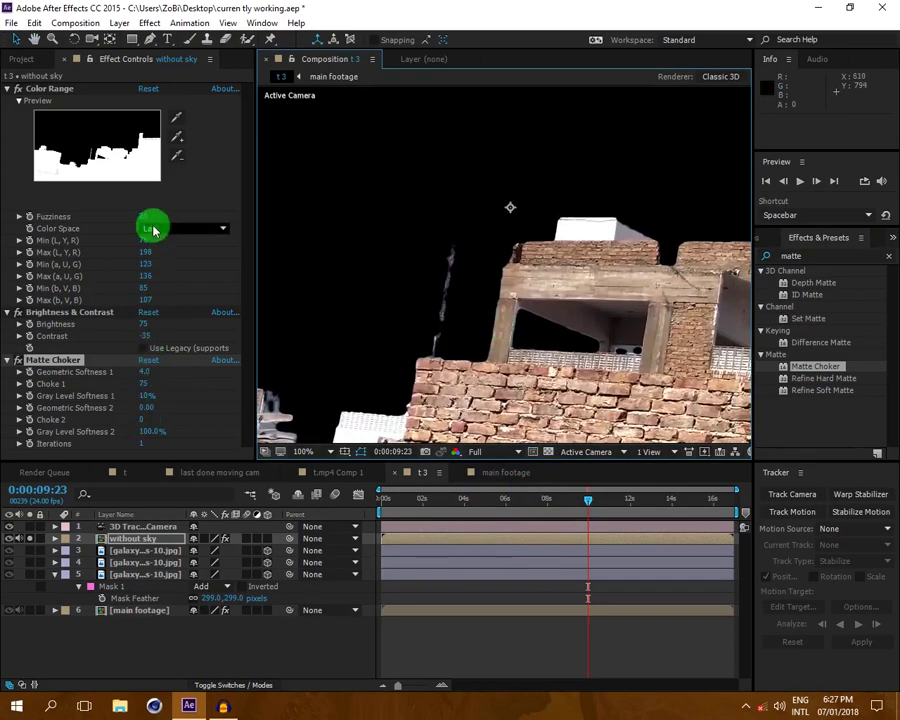
- Set Matte Choker's Choke 1 to 16 and compare the edges with the effect off and on
drag(141, 388, 91, 388)
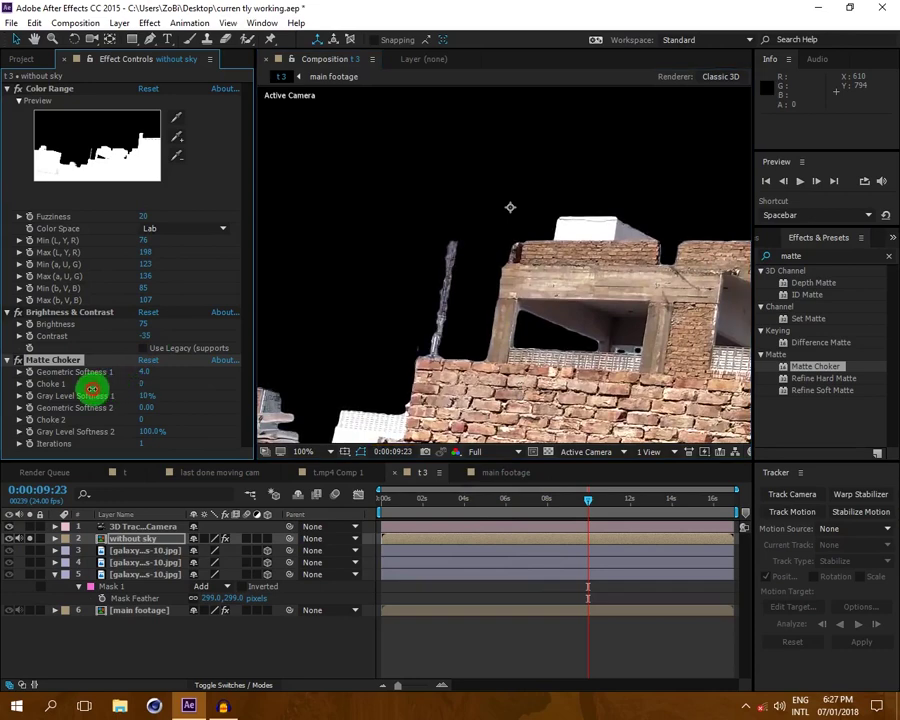
drag(102, 388, 104, 388)
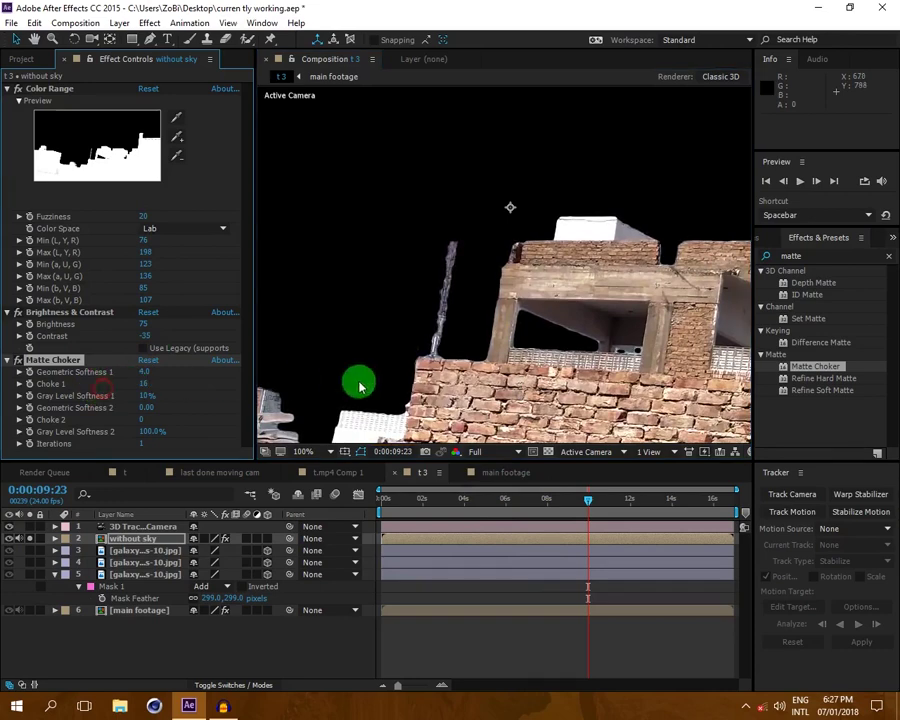
click(18, 361)
click(18, 361)
click(18, 361)
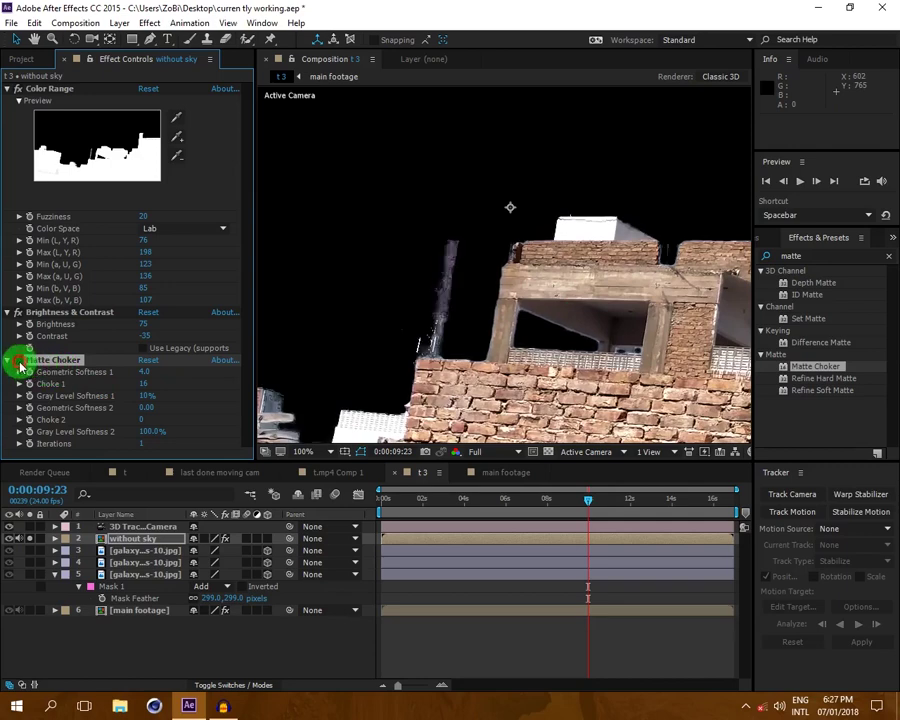
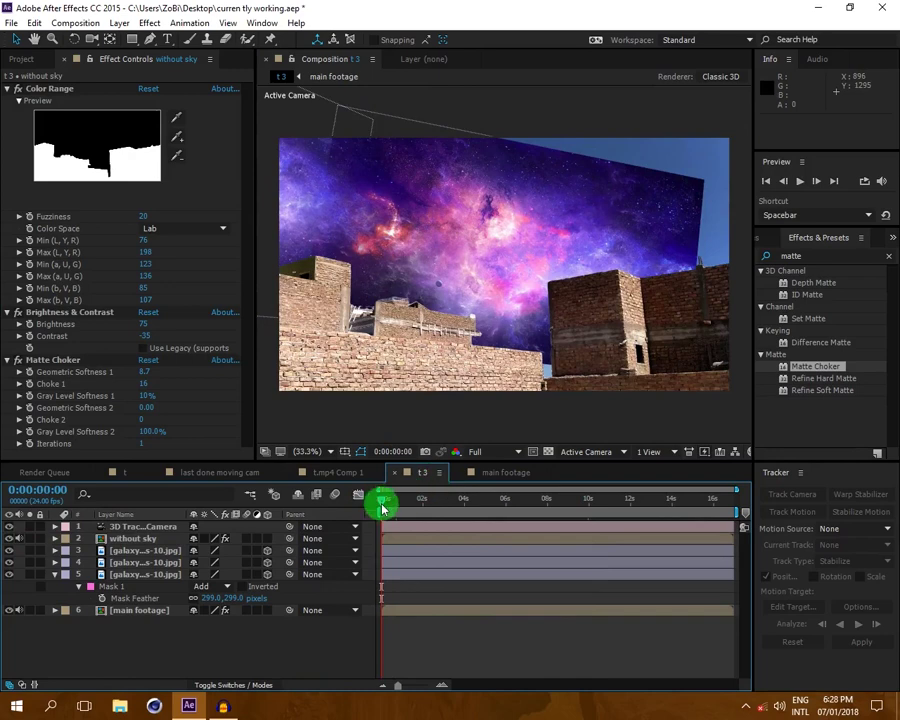
- Duplicate the top galaxy layer at 0:00:00:00 and move the copy up and right over the uncovered sky
click(395, 500)
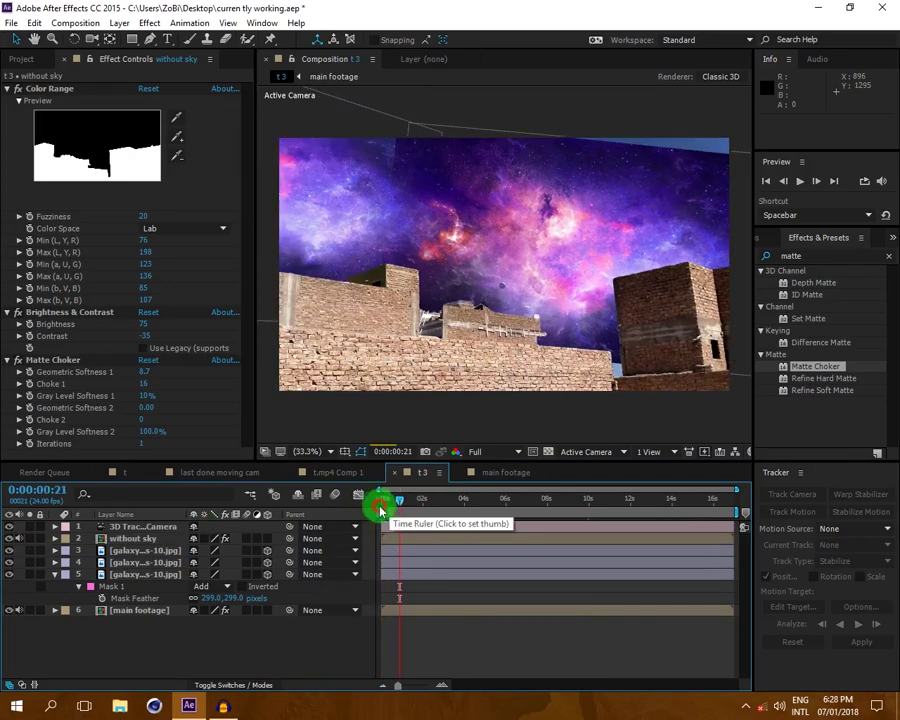
key(Home)
click(150, 549)
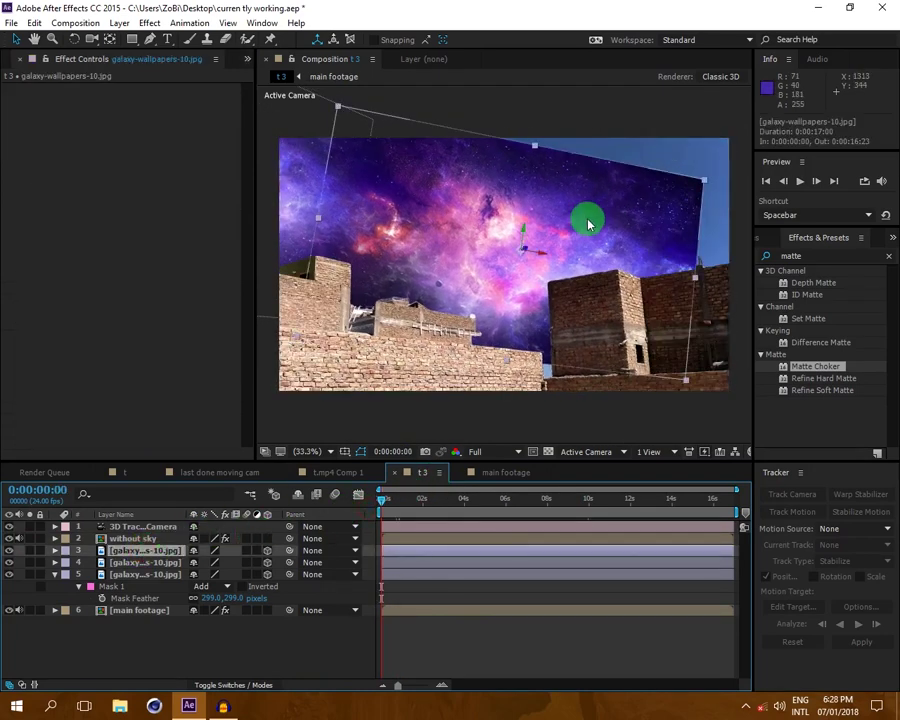
key(ctrl+d)
drag(582, 230, 670, 178)
click(305, 495)
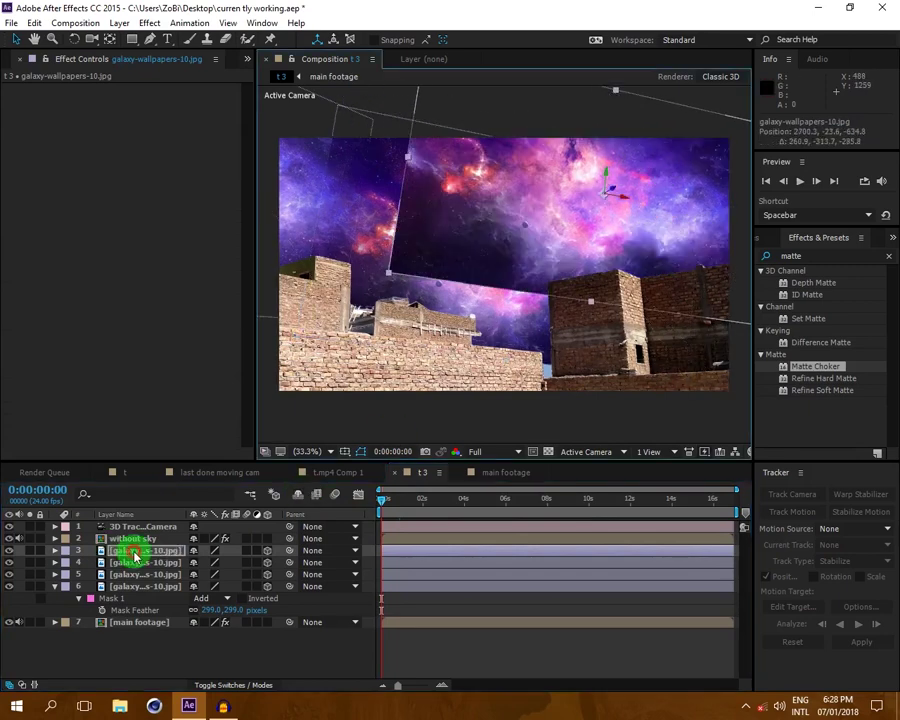
- Draw a closed six-point mask around the right part of the galaxy copy and extend its upper vertices above the frame
click(151, 38)
click(710, 152)
click(655, 146)
click(580, 207)
click(578, 245)
click(717, 298)
click(731, 193)
click(718, 152)
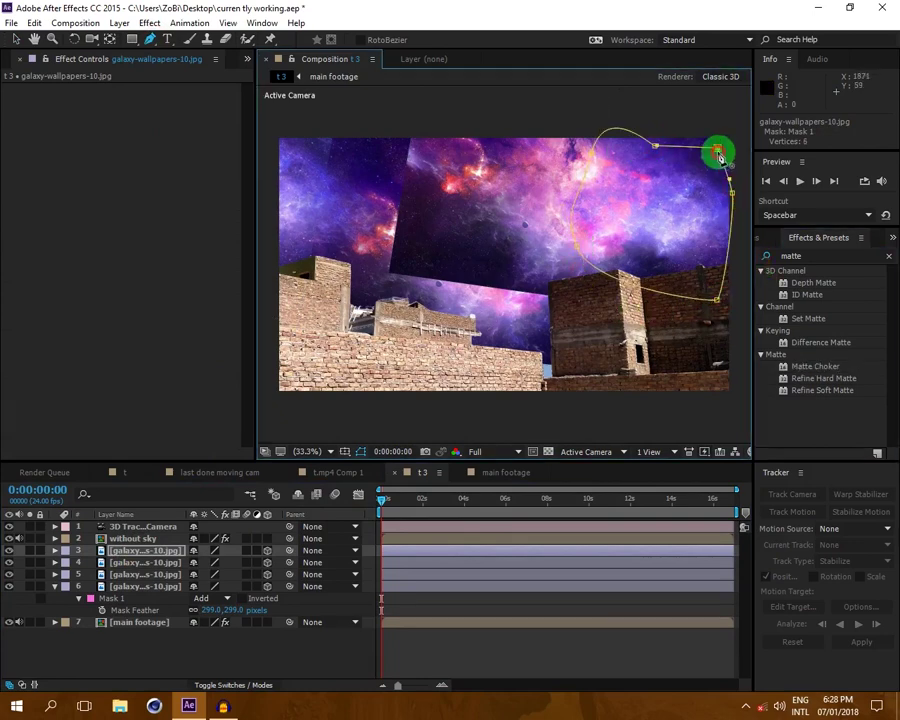
drag(719, 150, 433, 125)
- Feather the galaxy copy's mask by 112 pixels and pull its right-hand vertices outside the frame
key(f)
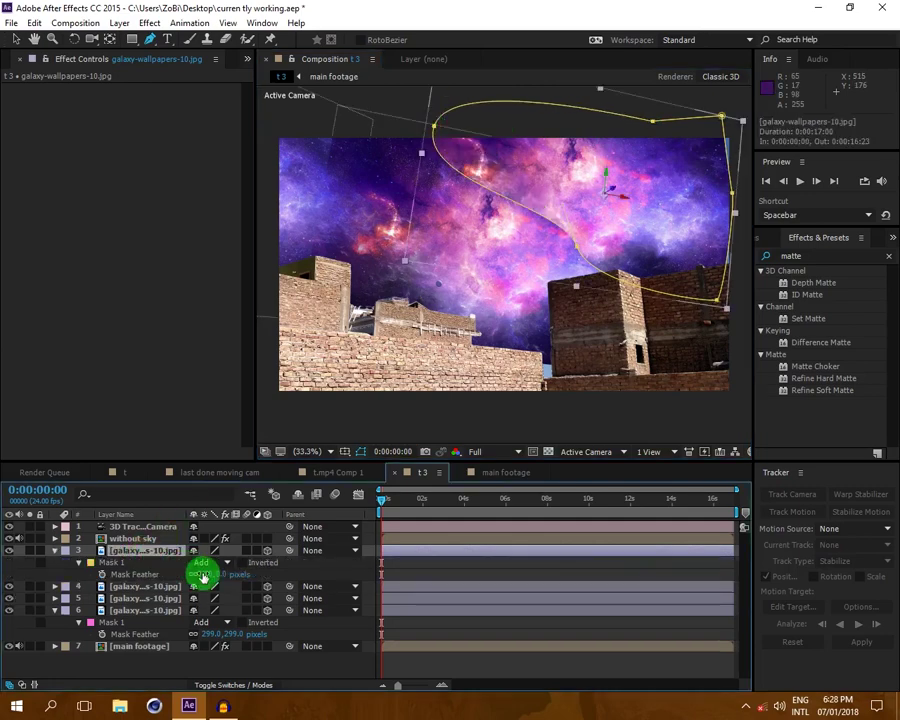
drag(203, 577, 228, 570)
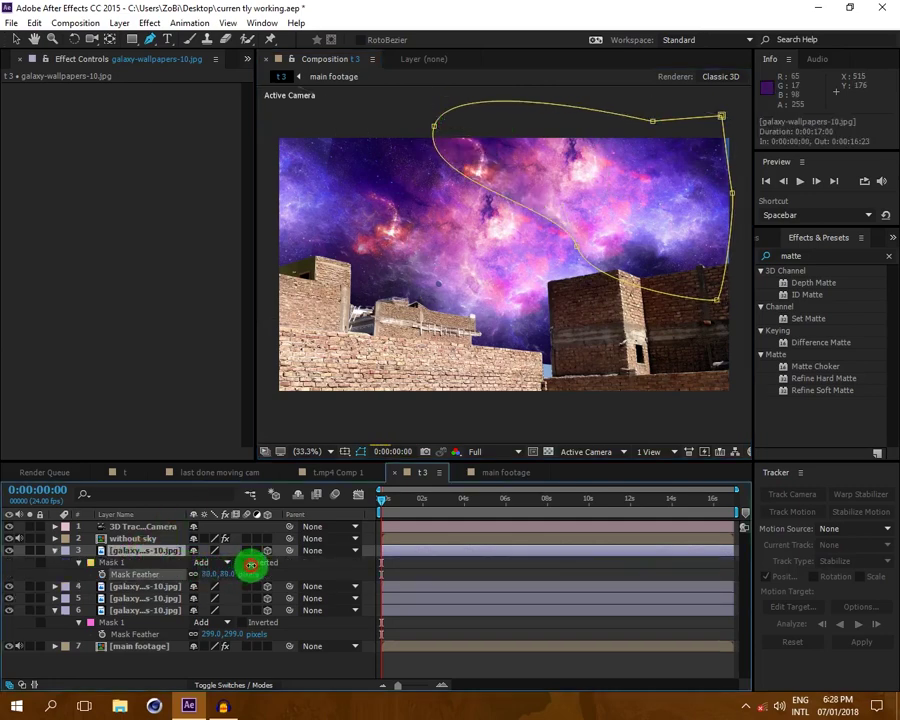
drag(721, 116, 748, 108)
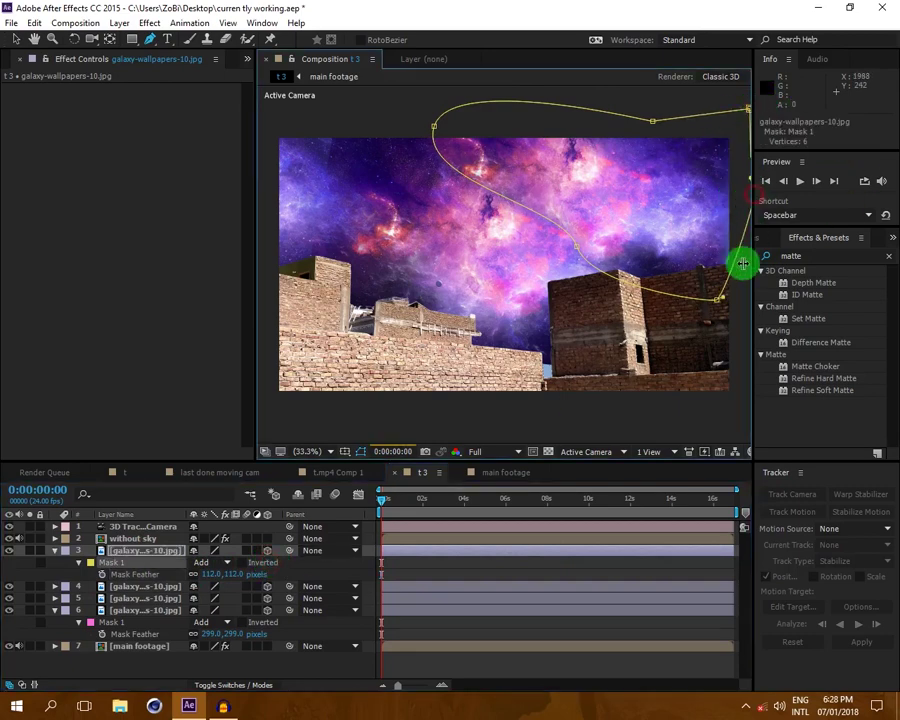
click(346, 667)
- At 0:00:03:03, draw a closed four-point mask on the second galaxy layer, reaching far beyond the frame's right edge
drag(380, 505, 447, 508)
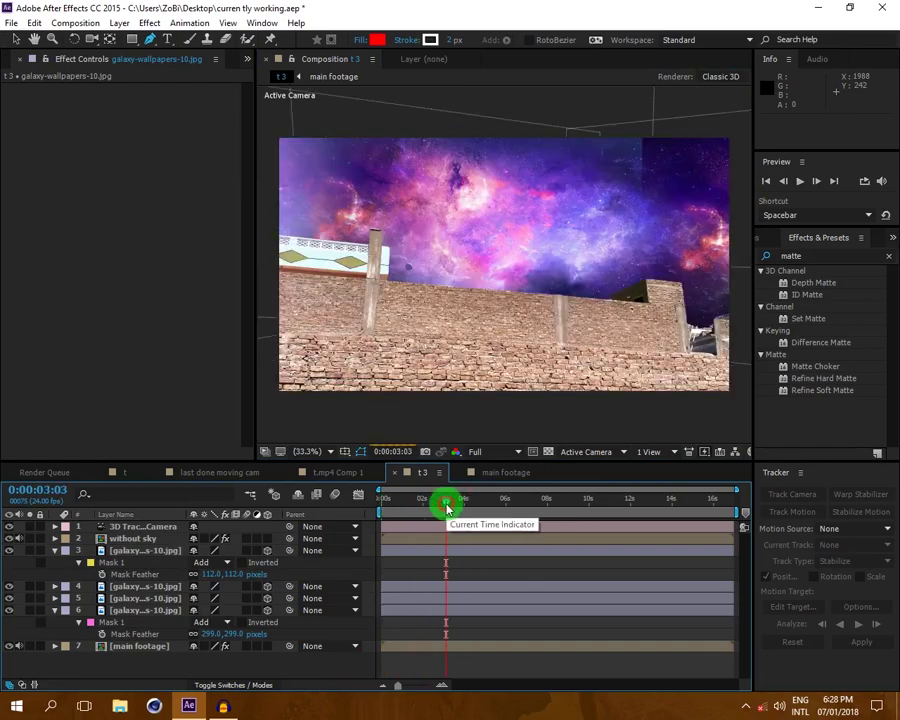
click(140, 589)
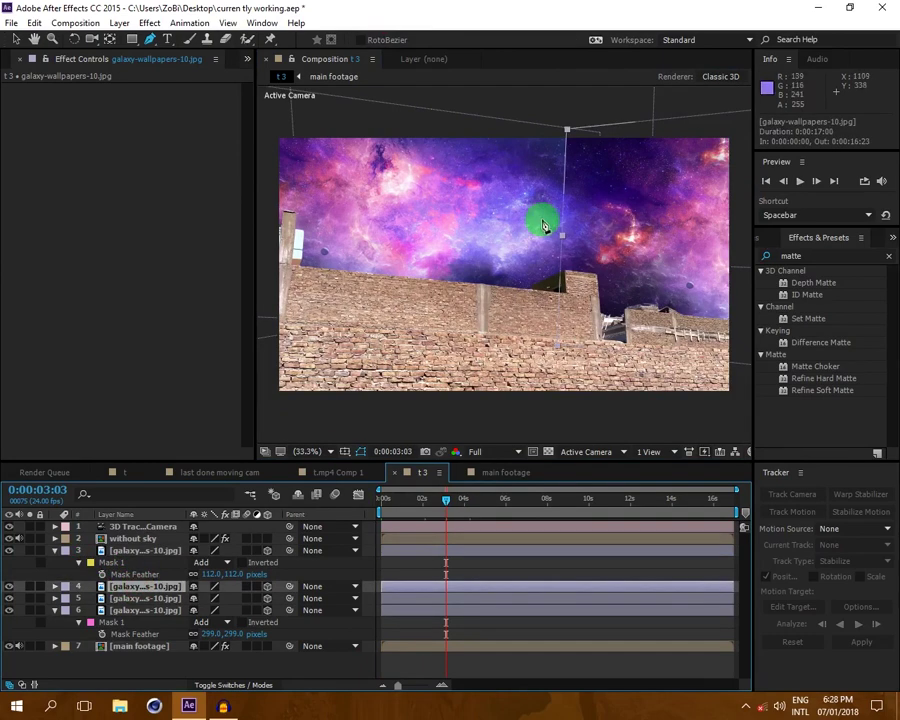
scroll(536, 216, down, 1)
drag(632, 204, 490, 287)
click(704, 342)
click(717, 192)
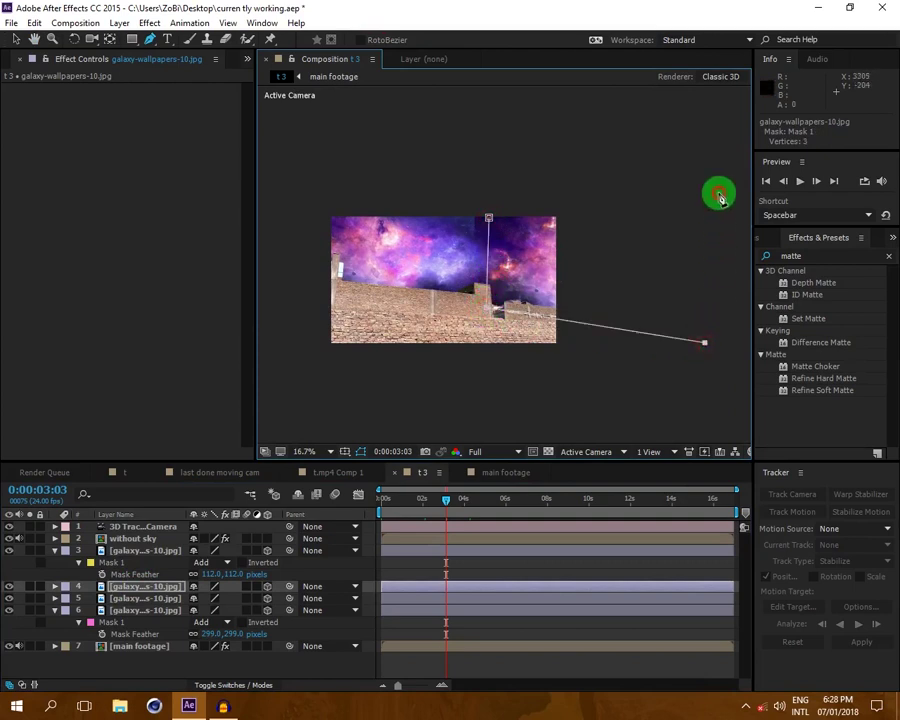
click(489, 219)
- Feather the second galaxy layer's mask by 68 pixels and collapse the properties of the galaxy layers
click(151, 586)
key(f)
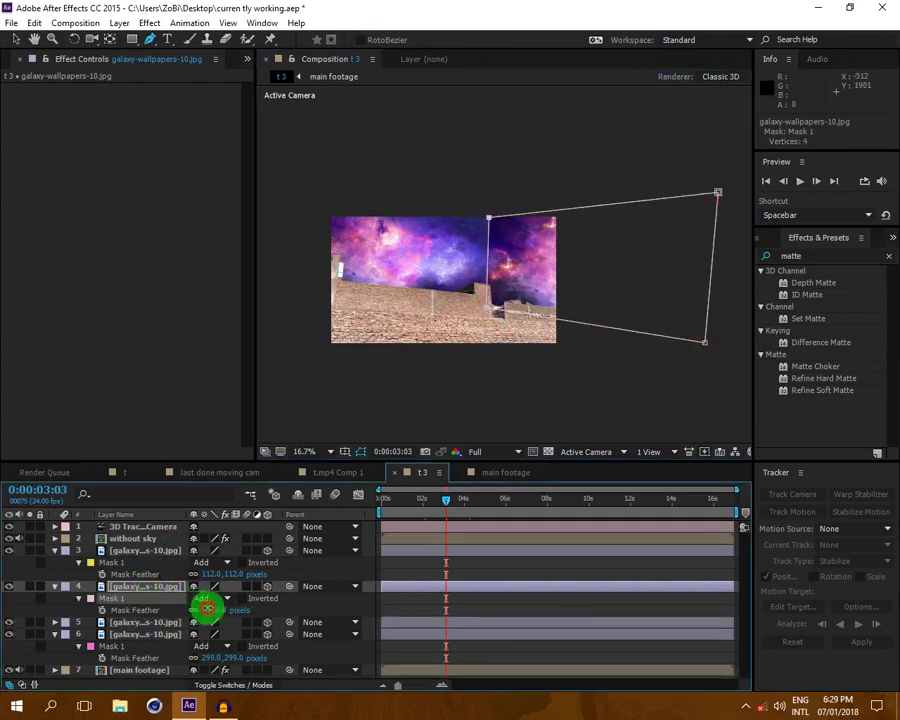
drag(203, 607, 249, 607)
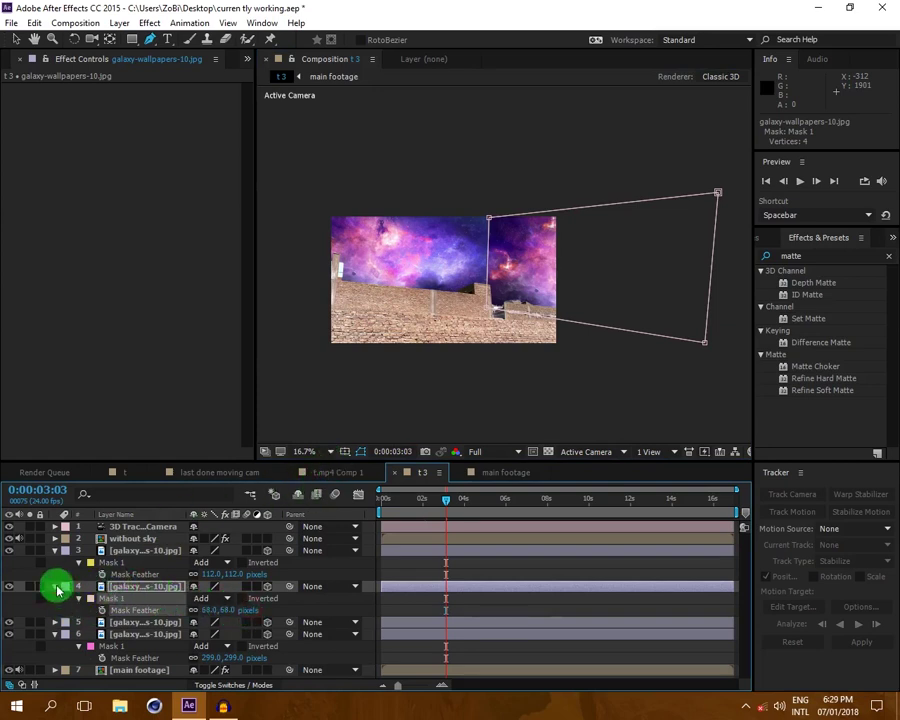
click(55, 586)
click(55, 610)
click(55, 550)
- Go to the uncovered sky at 0:00:09:09 and duplicate the third galaxy layer from the top
click(292, 452)
click(316, 211)
drag(449, 488, 660, 498)
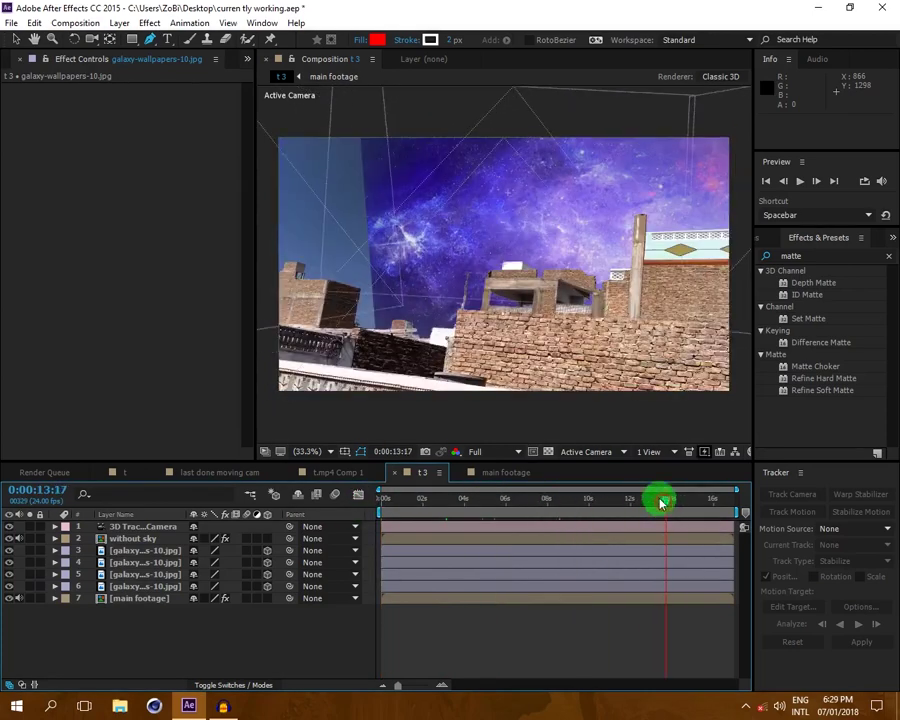
click(147, 576)
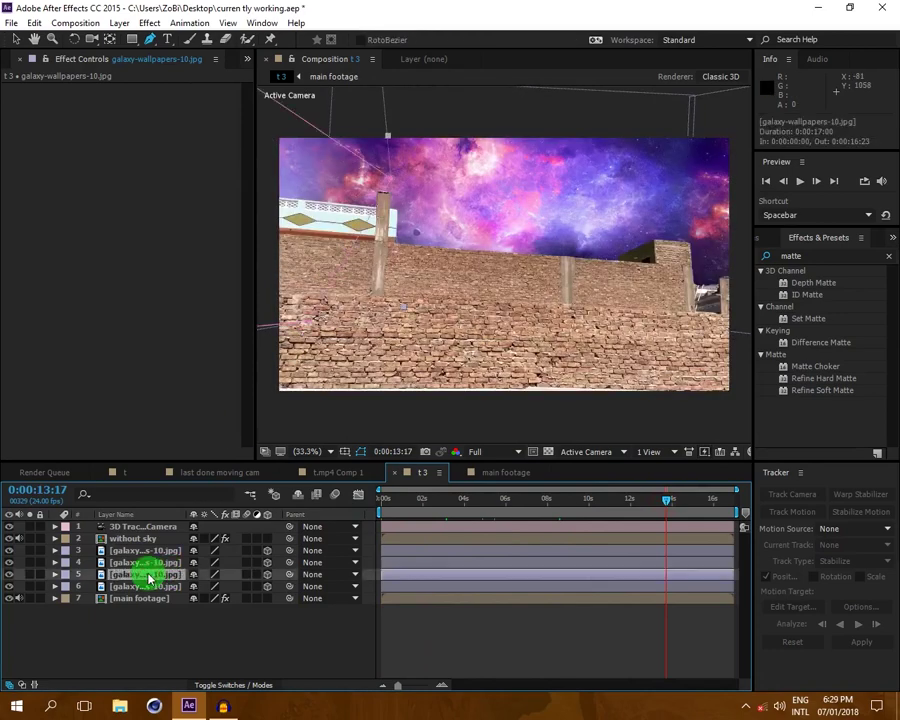
click(614, 501)
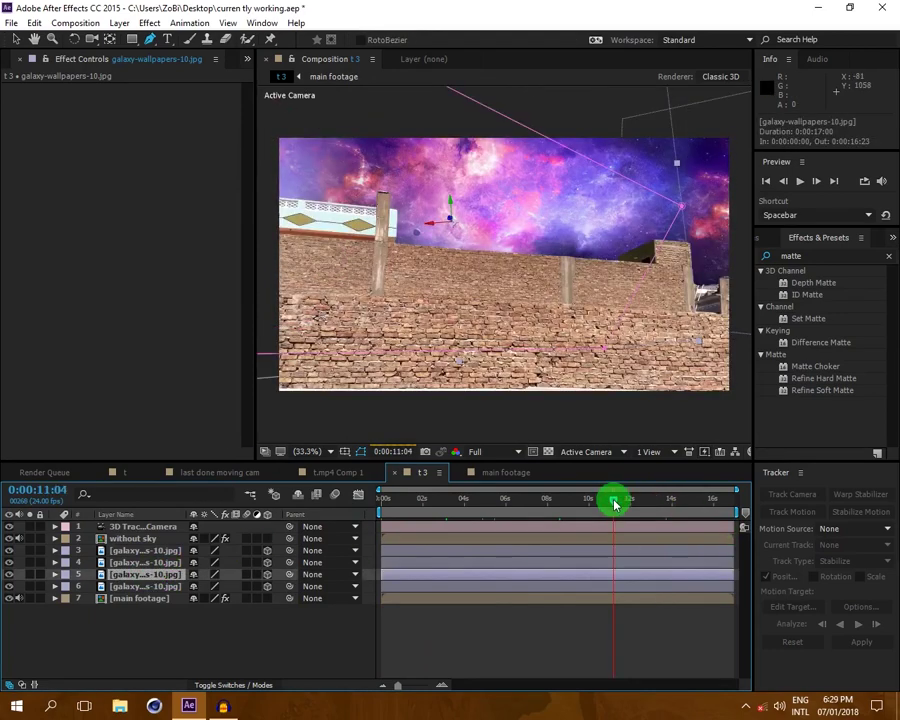
click(593, 499)
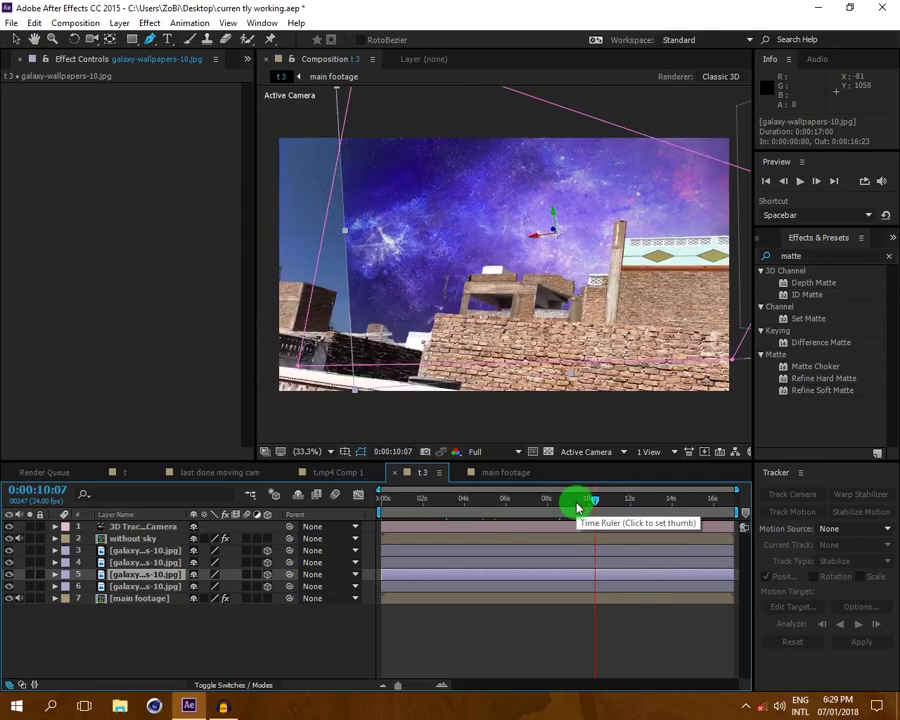
click(577, 503)
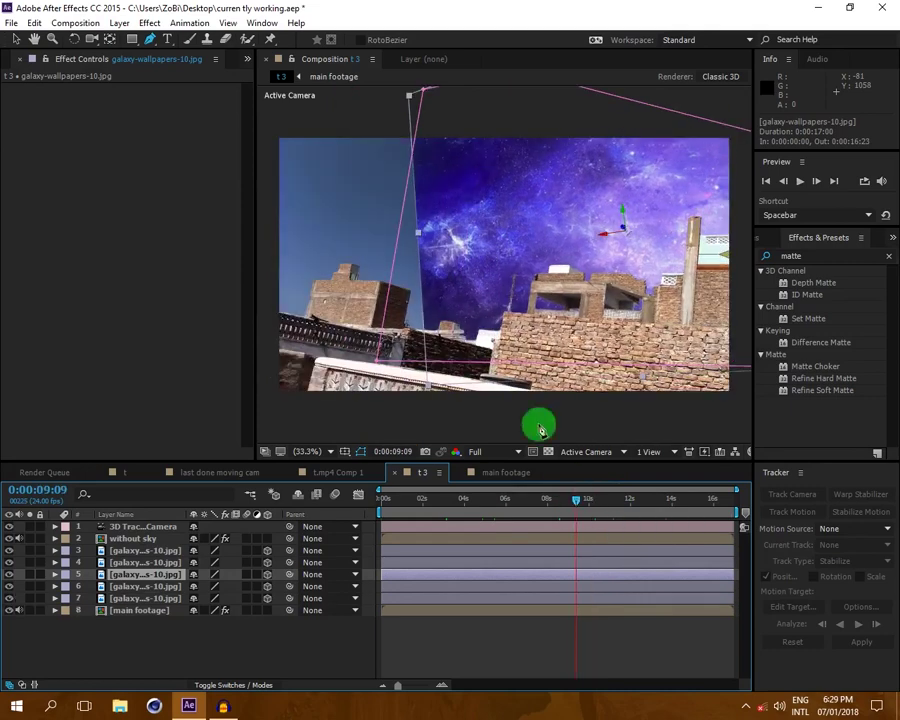
key(ctrl+d)
- Draw a second, closed five-point mask on the duplicated galaxy layer and move the layer over the uncovered sky, to about -1066, 170, -1512
click(647, 155)
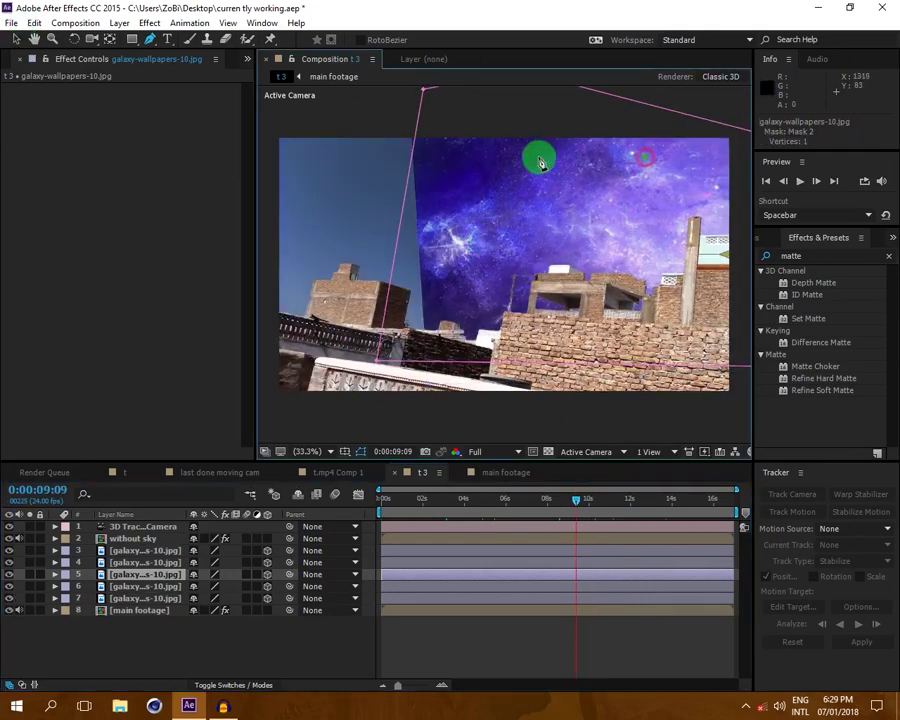
click(491, 161)
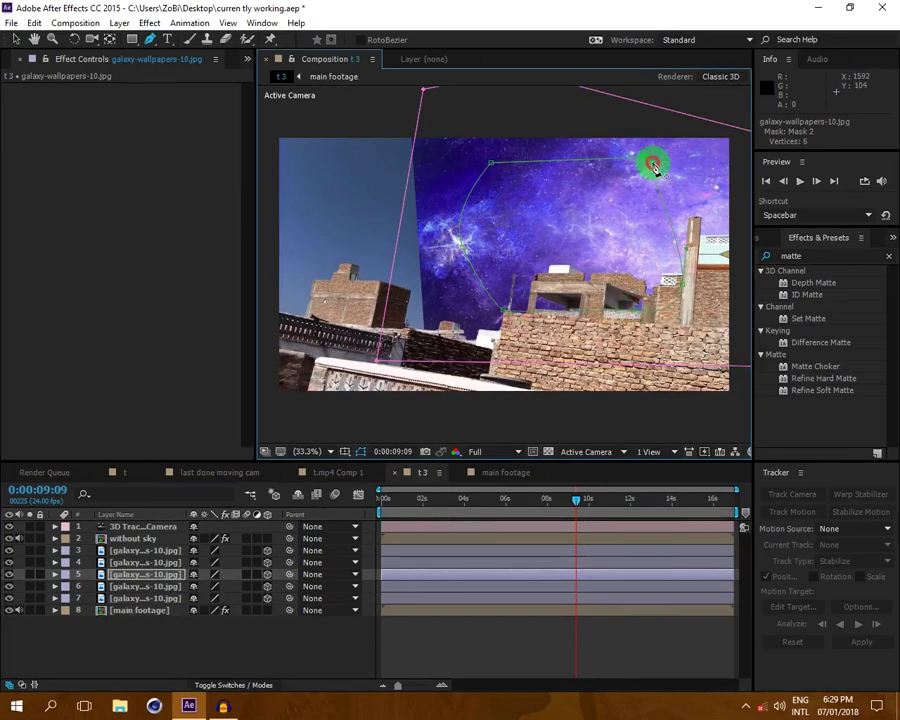
click(18, 39)
drag(600, 222, 324, 238)
- Feather the duplicated galaxy layer's second mask by 131 pixels and inspect the sky back at 0:00:02:06
key(f)
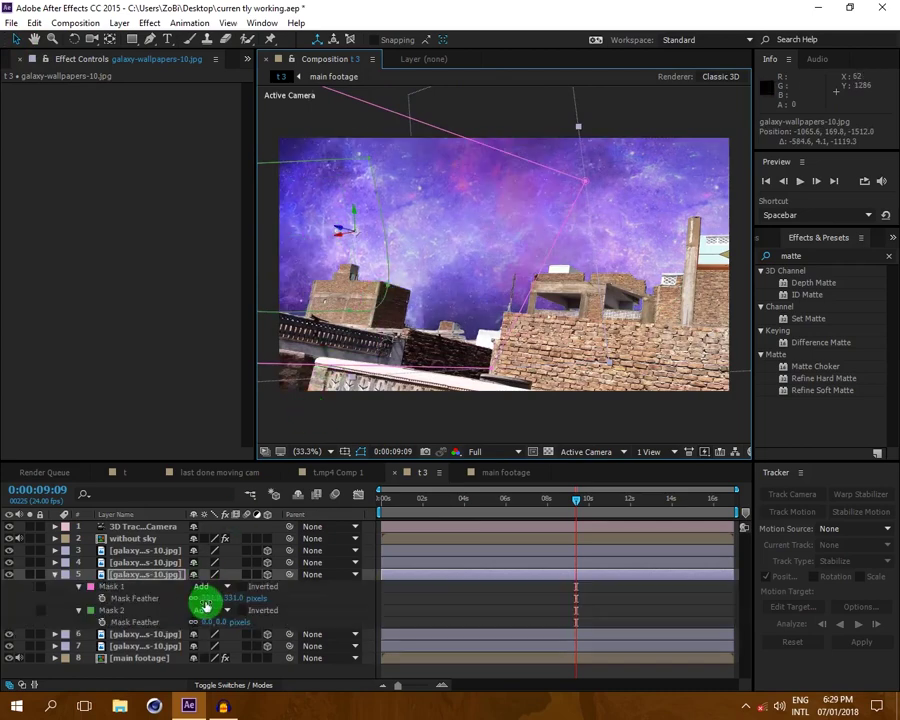
drag(205, 625, 292, 618)
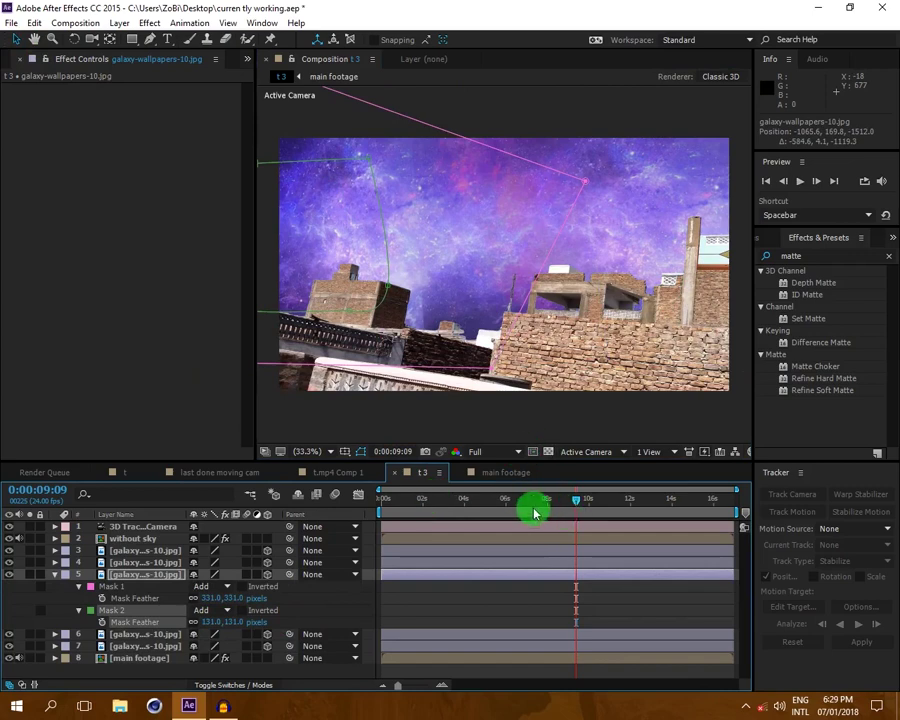
click(500, 500)
click(427, 502)
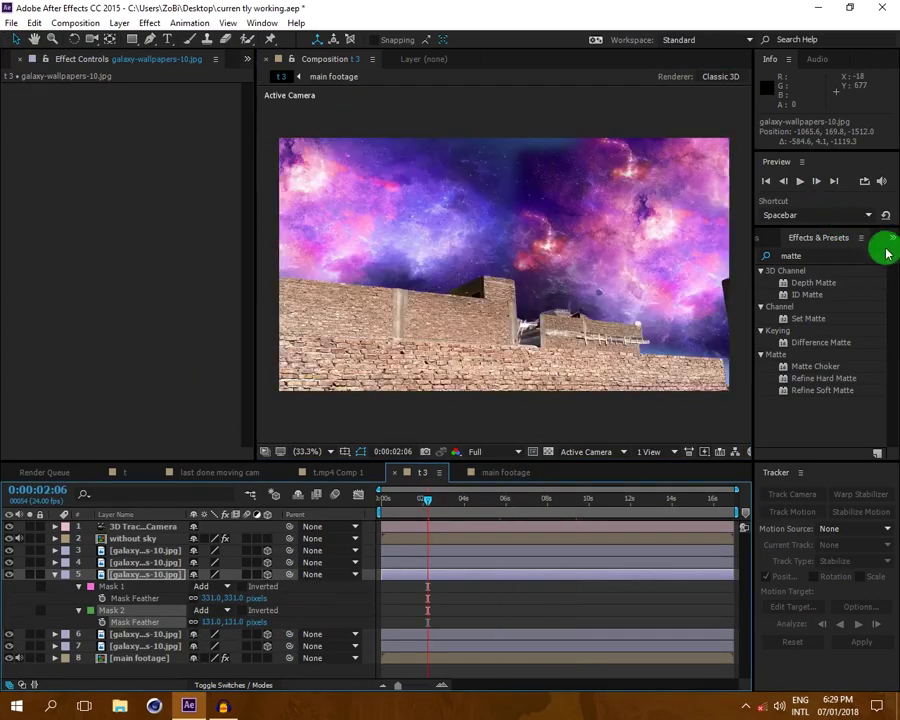
- Find the Curves effect and apply it to the without sky layer
click(888, 256)
text(curbv)
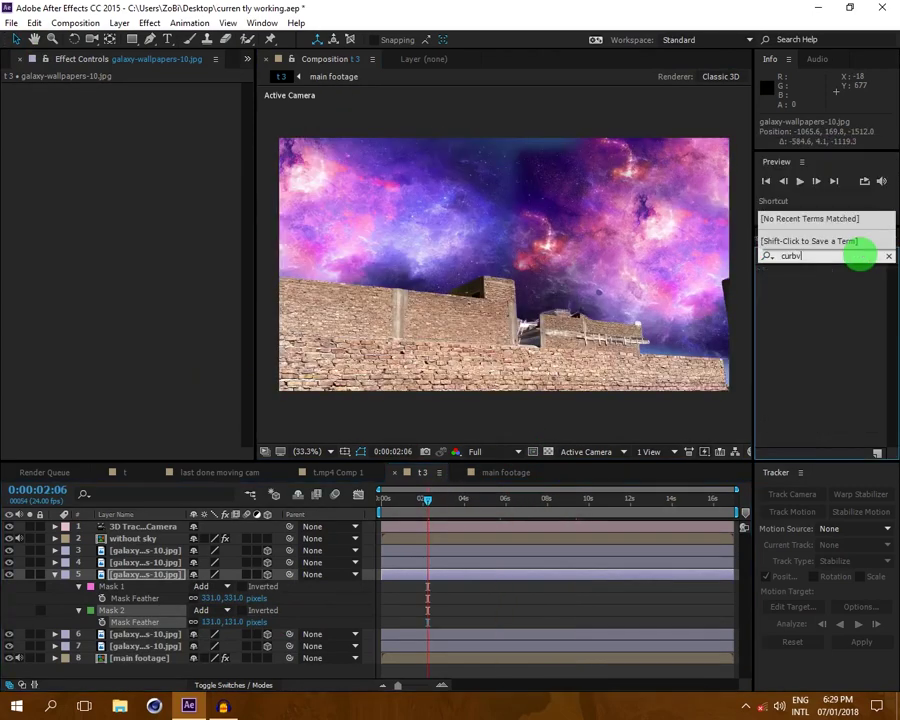
key(BackSpace)
text(ves)
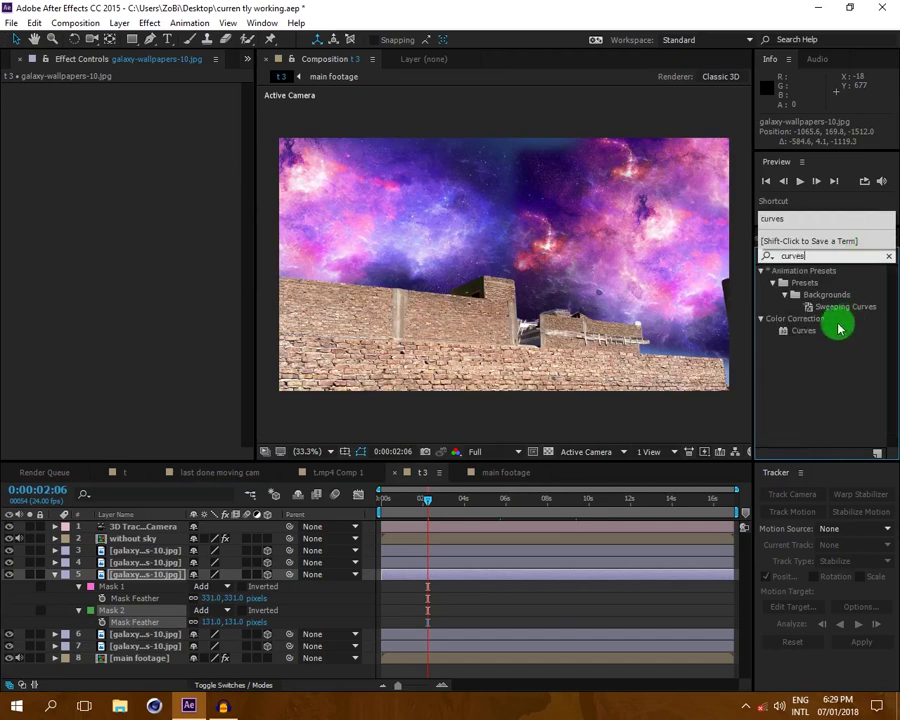
drag(838, 328, 145, 540)
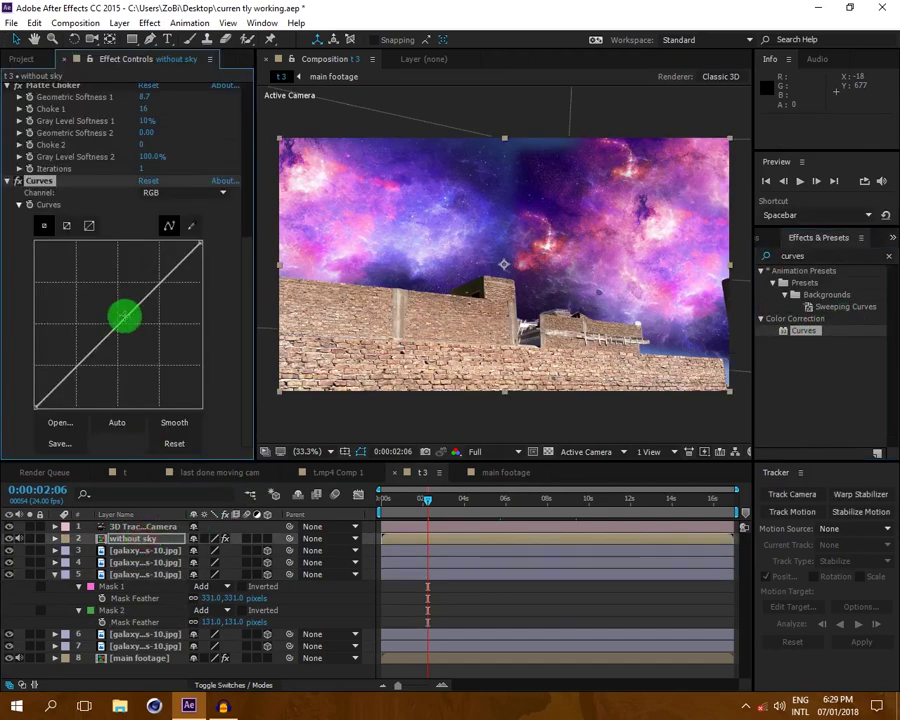
- Darken the buildings by pulling the RGB curve well below the diagonal, and strongly raise the Blue curve's midtones
drag(105, 337, 177, 297)
click(173, 194)
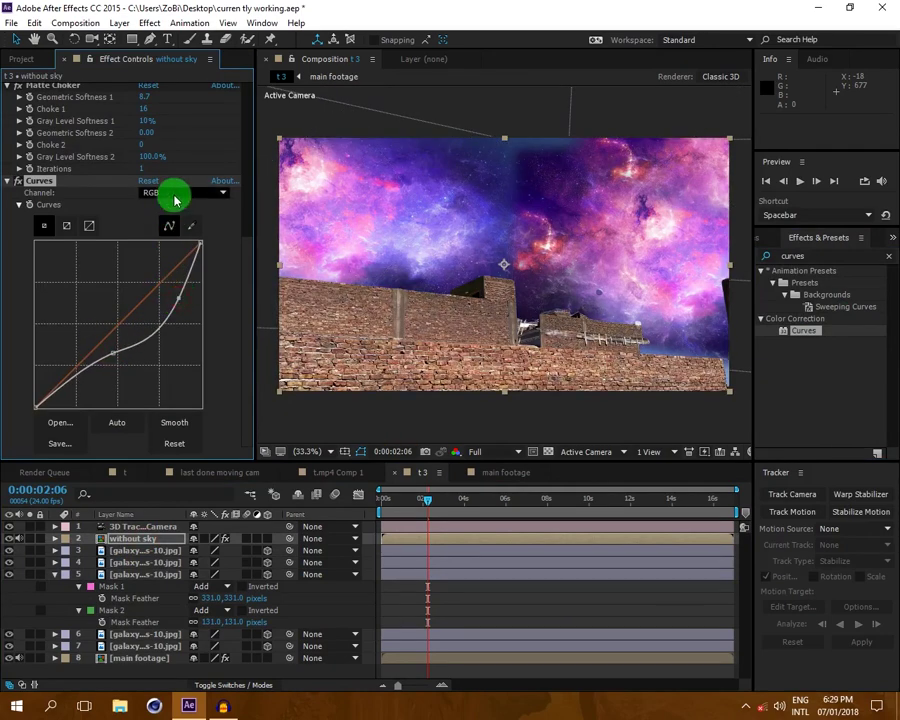
click(170, 223)
mouse_move(114, 321)
mouse_down()
mouse_move(125, 330)
mouse_move(112, 321)
mouse_move(122, 328)
mouse_move(474, 213)
mouse_move(149, 374)
mouse_move(122, 323)
mouse_move(97, 307)
mouse_move(125, 331)
mouse_up()
- Raise the Red curve's midtones slightly and check the graded buildings from the clip's start up to 0:00:03:01
click(150, 194)
click(150, 254)
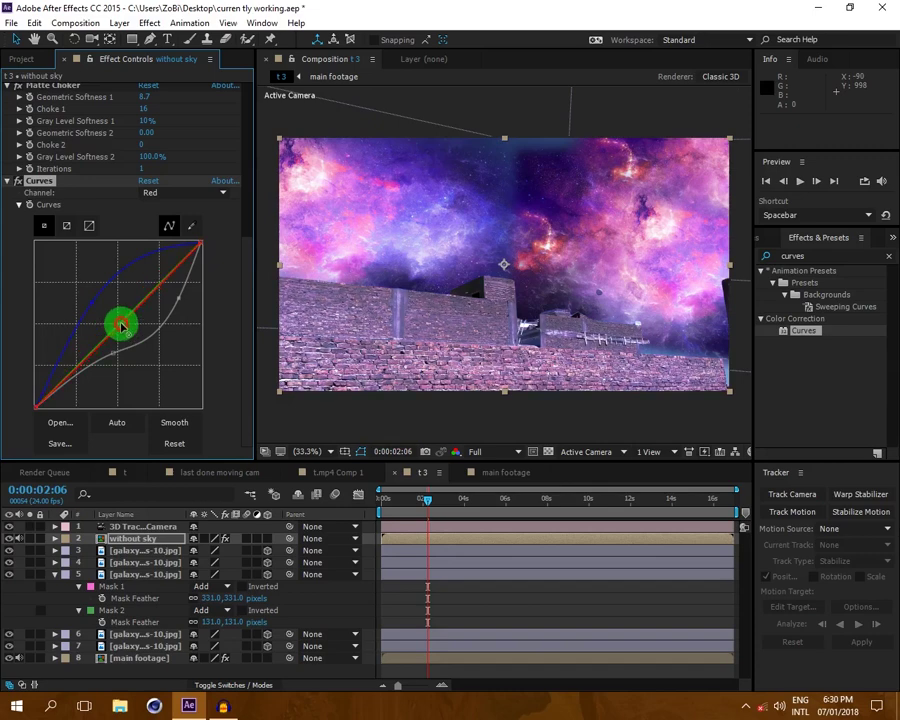
drag(121, 326, 113, 314)
click(307, 450)
click(345, 327)
drag(419, 507, 382, 502)
click(442, 500)
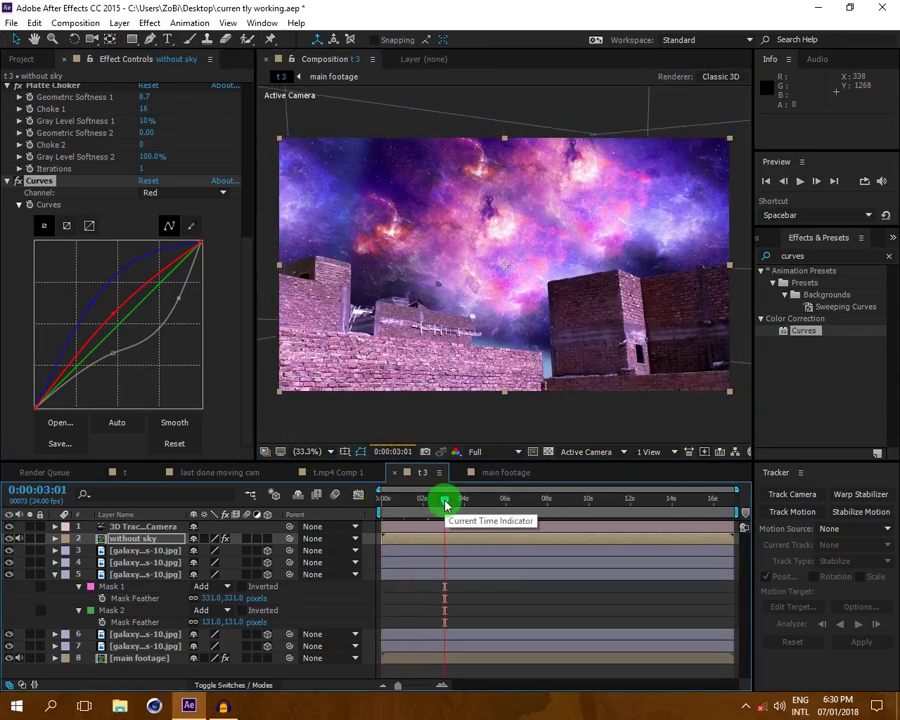
- Select all five galaxy layers and set their opacity to 73%
click(145, 595)
click(136, 576)
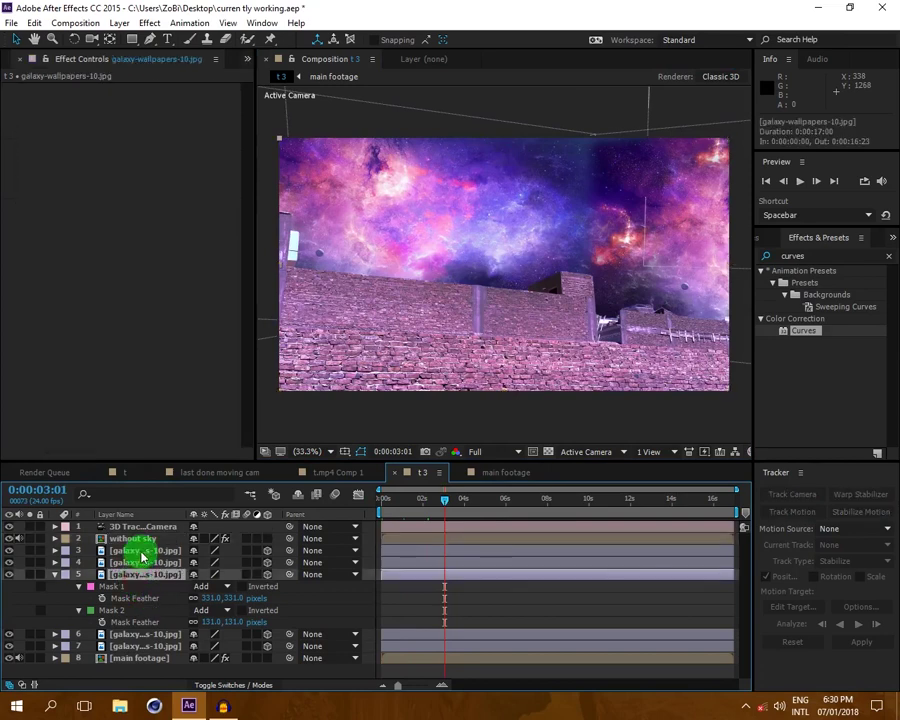
shift+click(143, 551)
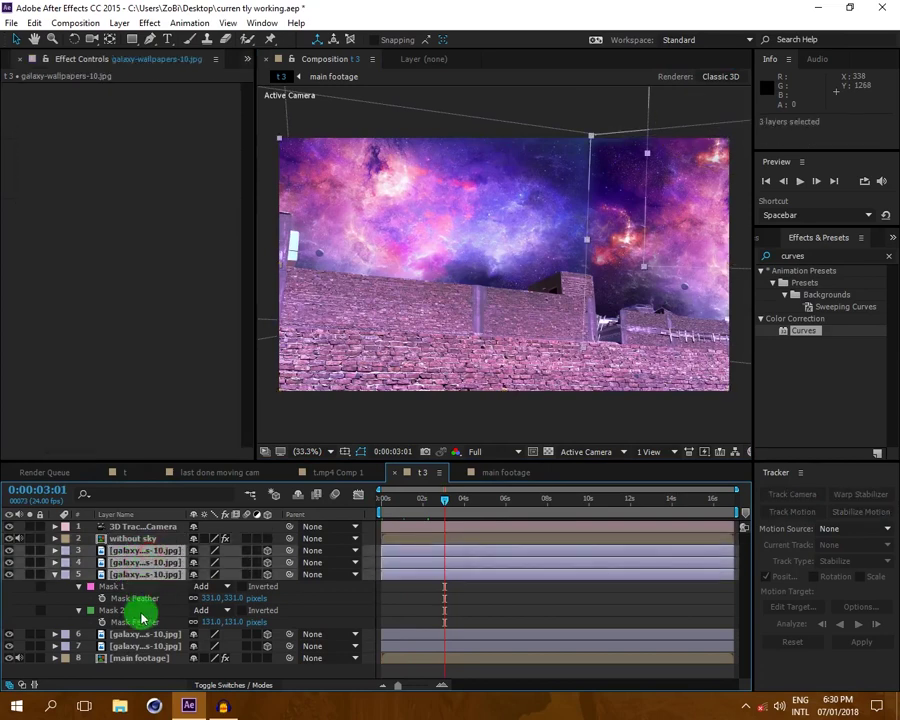
shift+click(135, 634)
shift+click(125, 647)
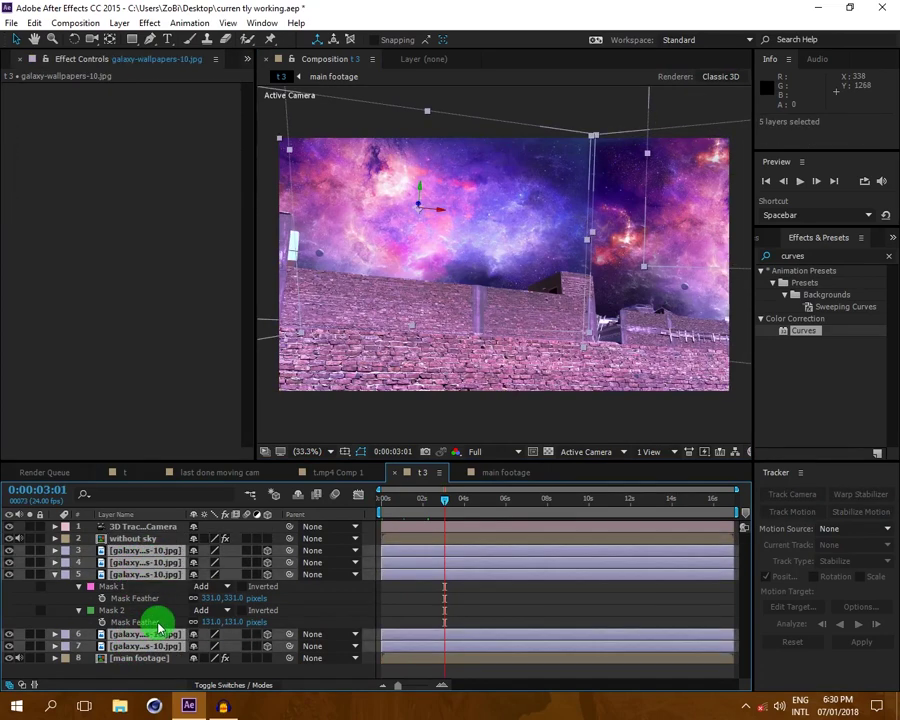
key(t)
mouse_move(197, 565)
mouse_down()
mouse_move(169, 567)
mouse_move(181, 564)
mouse_up()
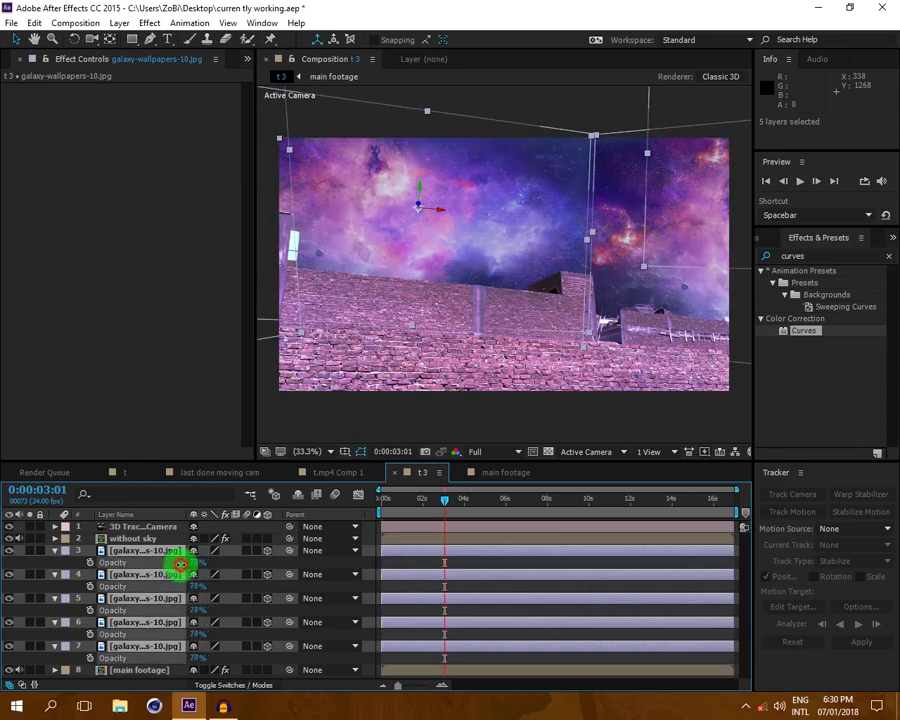
- Check the faded sky up to 0:00:08:19 and collapse the expanded properties of the galaxy layers
click(413, 499)
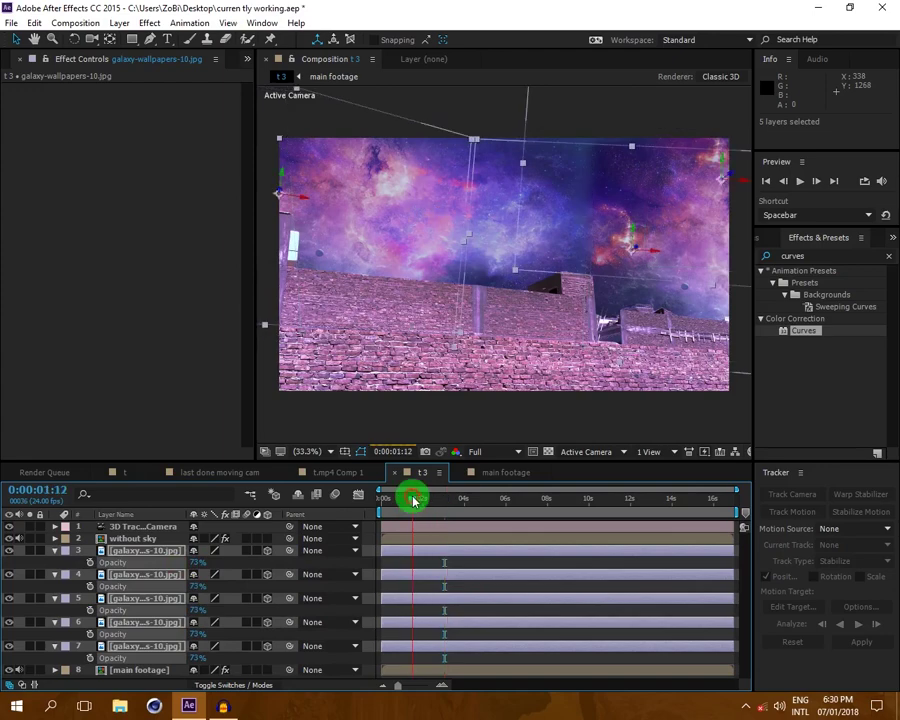
click(510, 500)
click(563, 498)
click(64, 541)
click(52, 555)
click(60, 566)
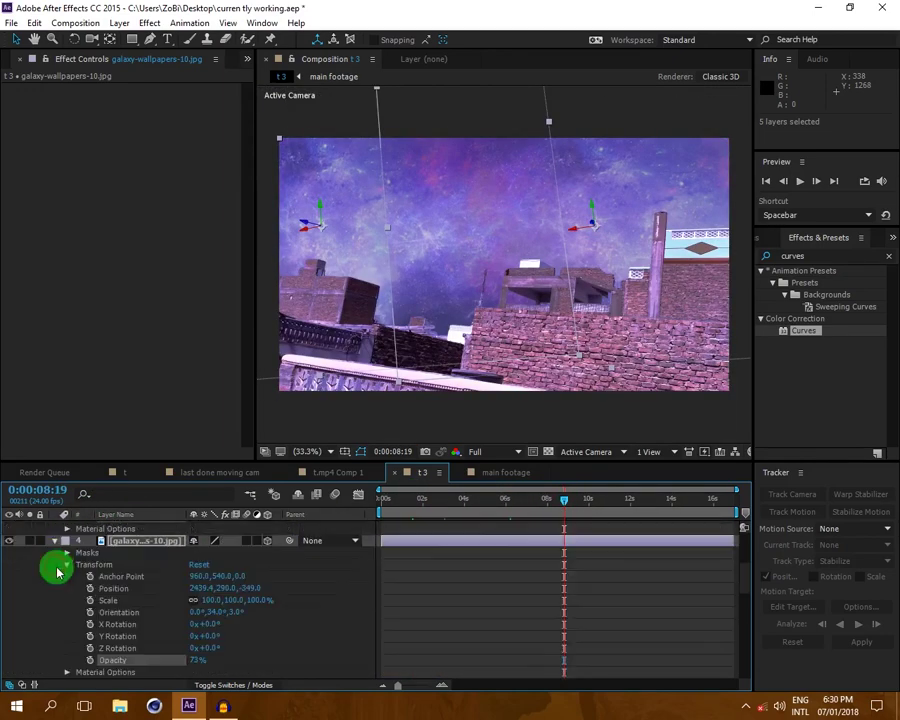
click(58, 541)
- Review the composite at 0:00:00:10, 0:00:03:16, 0:00:08:14 and 0:00:10:14, examining the galaxy seams and the keyed building edges
click(390, 503)
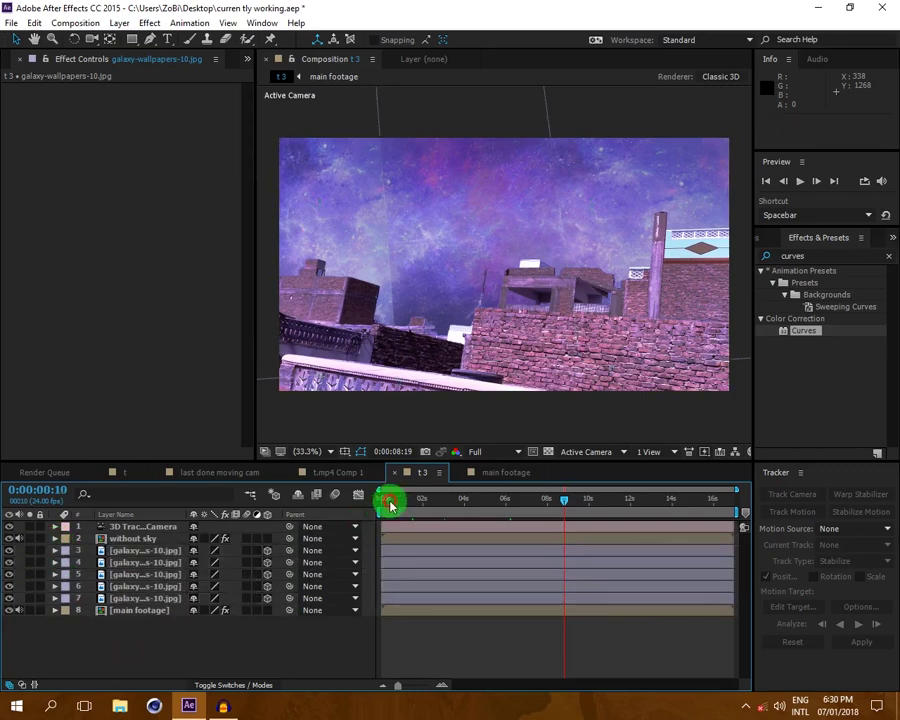
click(458, 500)
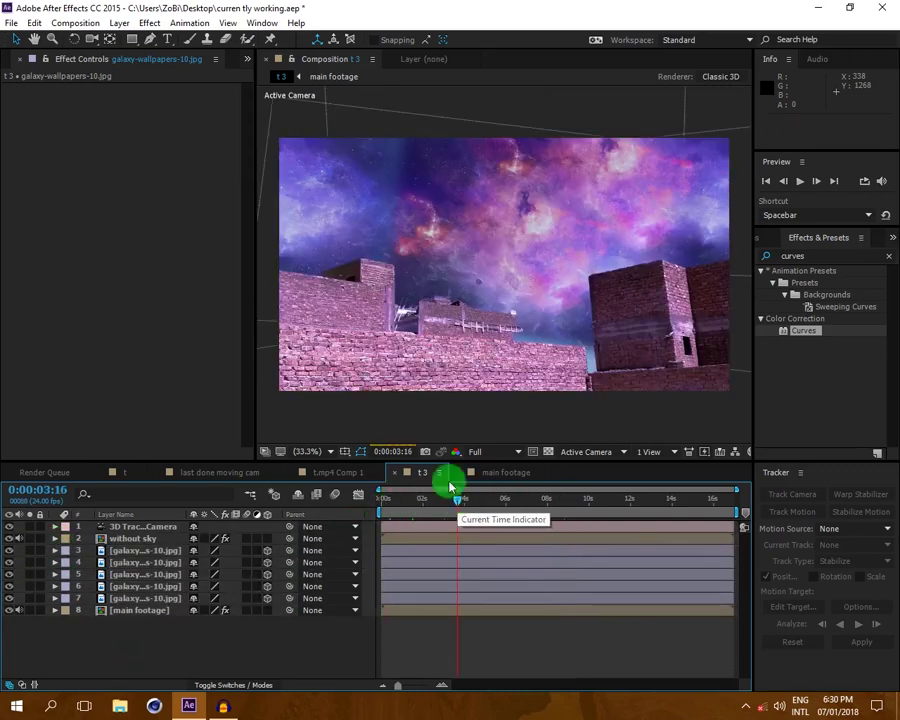
click(558, 497)
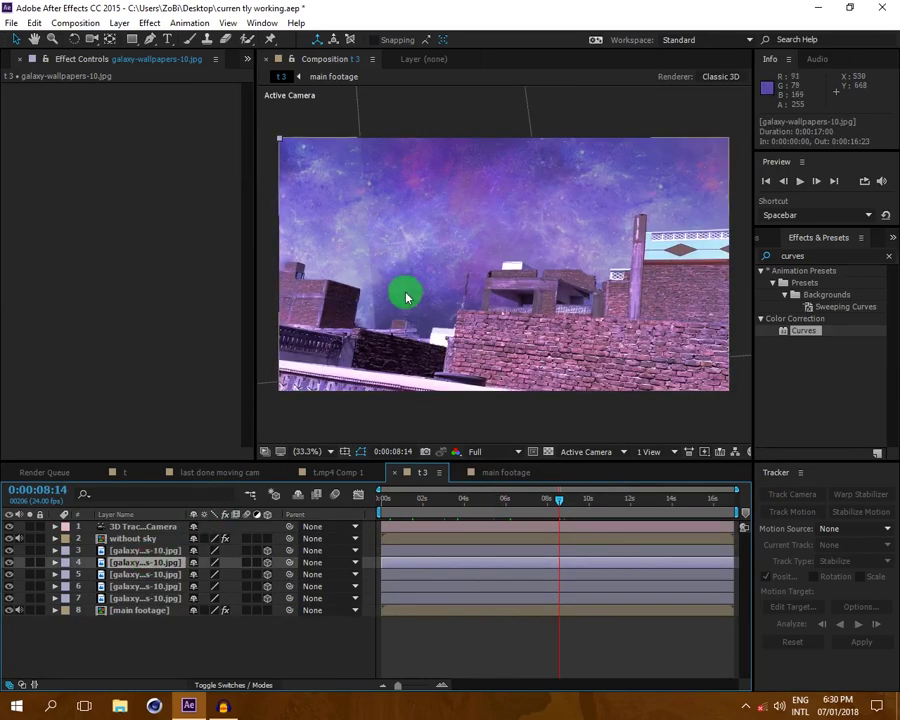
click(400, 301)
click(603, 500)
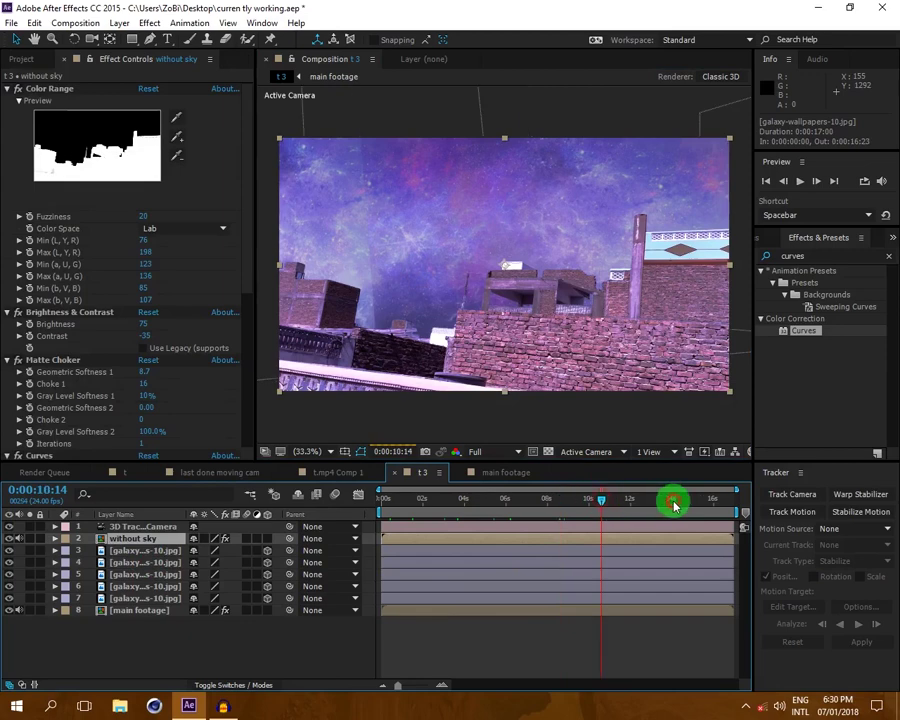